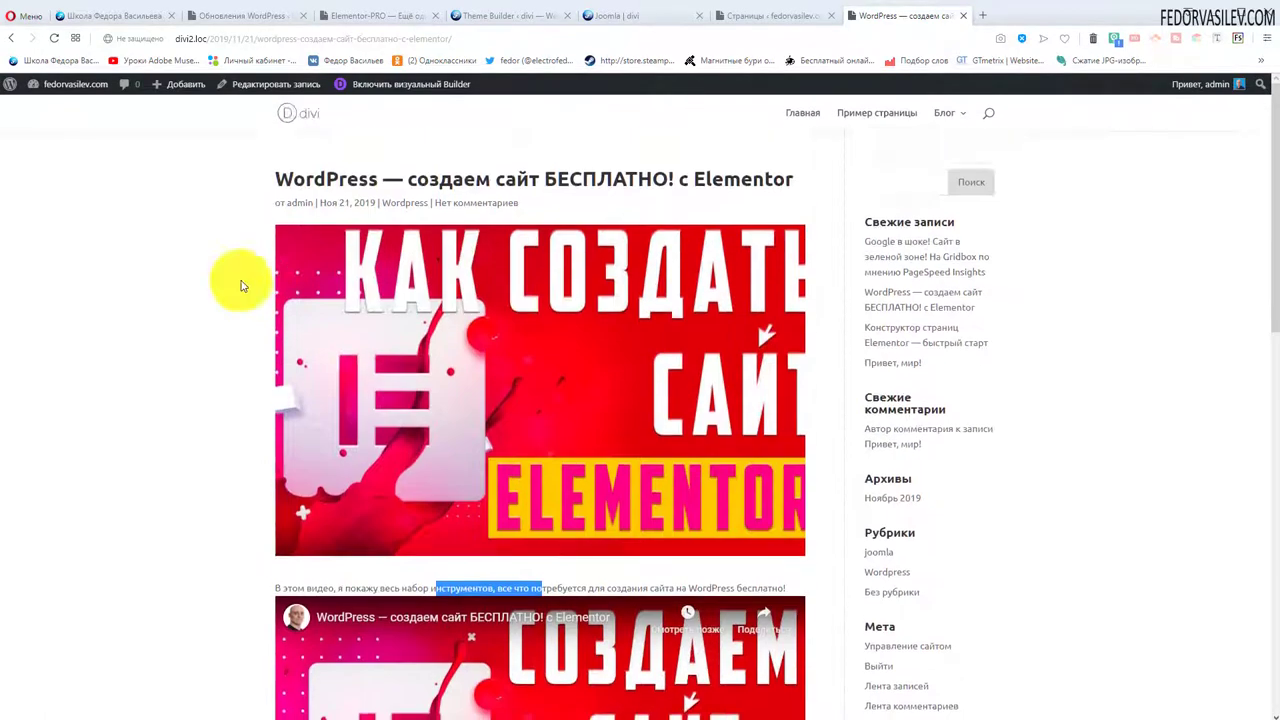
- Switch to the finished Divi demo site's Joomla category page and review its post list and sidebar modules
click(608, 22)
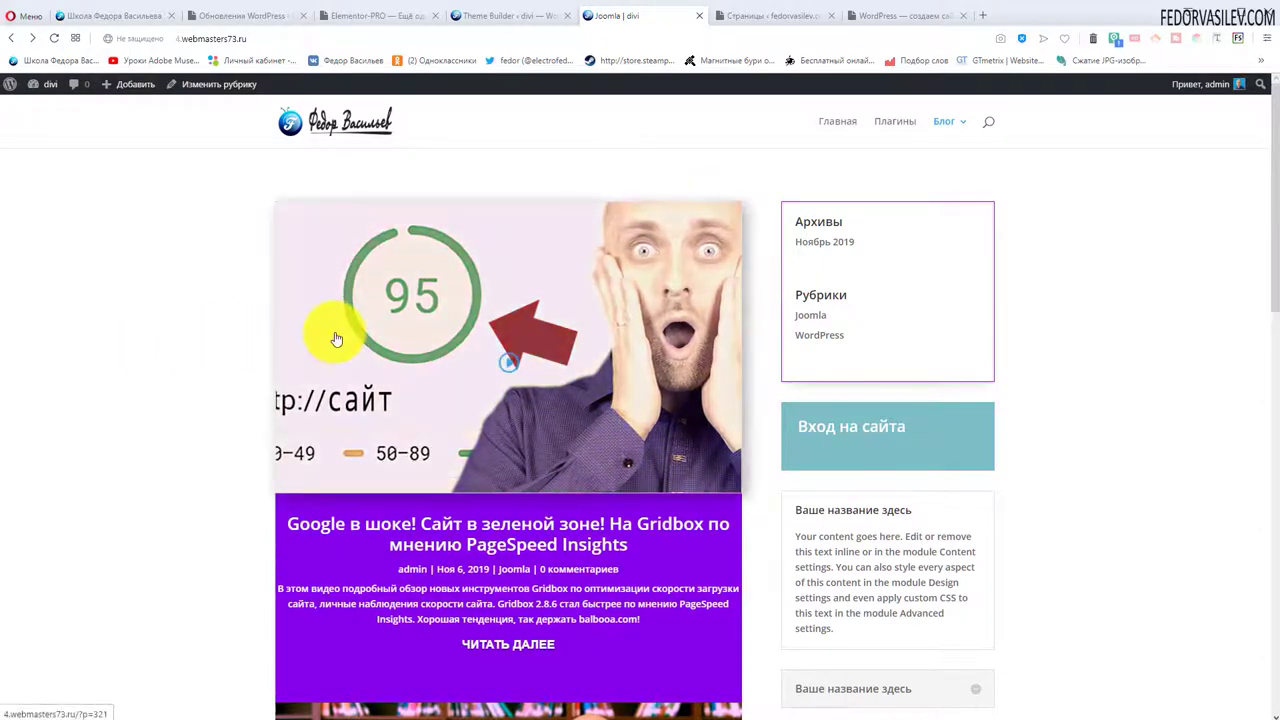
scroll(737, 229, down, 4)
scroll(790, 345, down, 3)
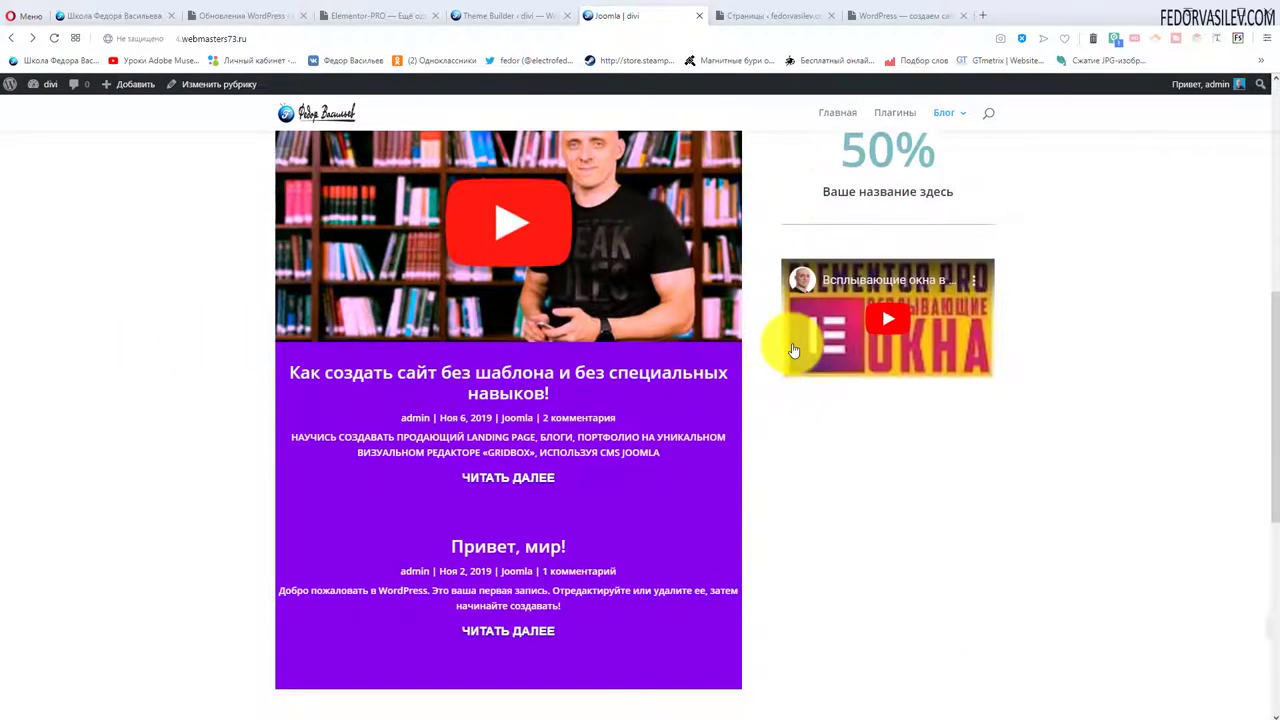
scroll(777, 429, up, 7)
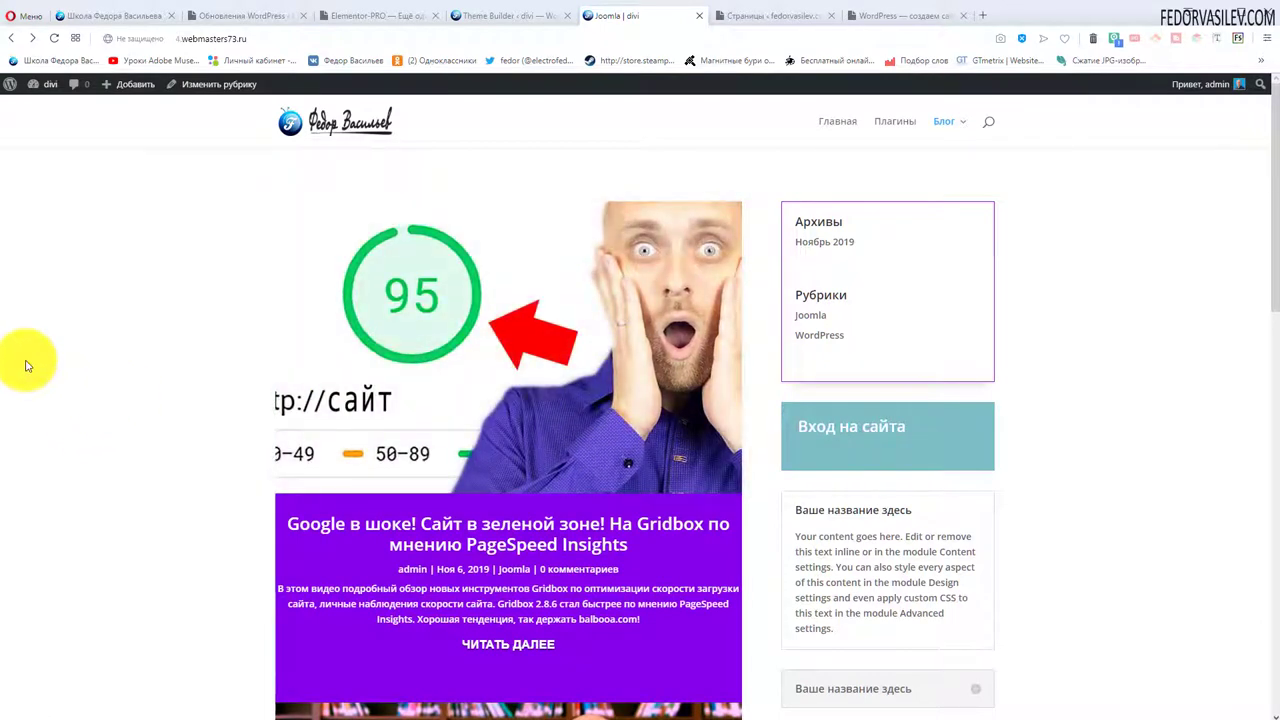
- Open the post about Gridbox and PageSpeed Insights and examine its title, video, gallery, sidebar, author box, comments and footer
click(340, 286)
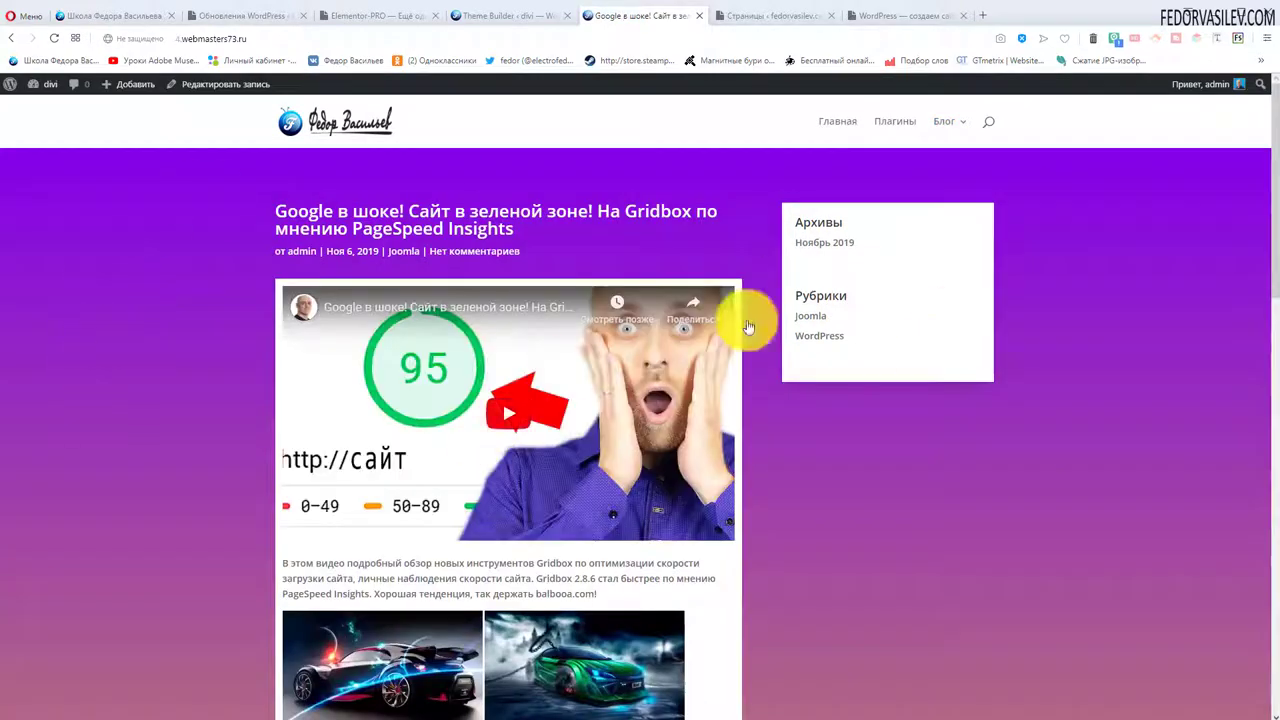
scroll(89, 351, down, 7)
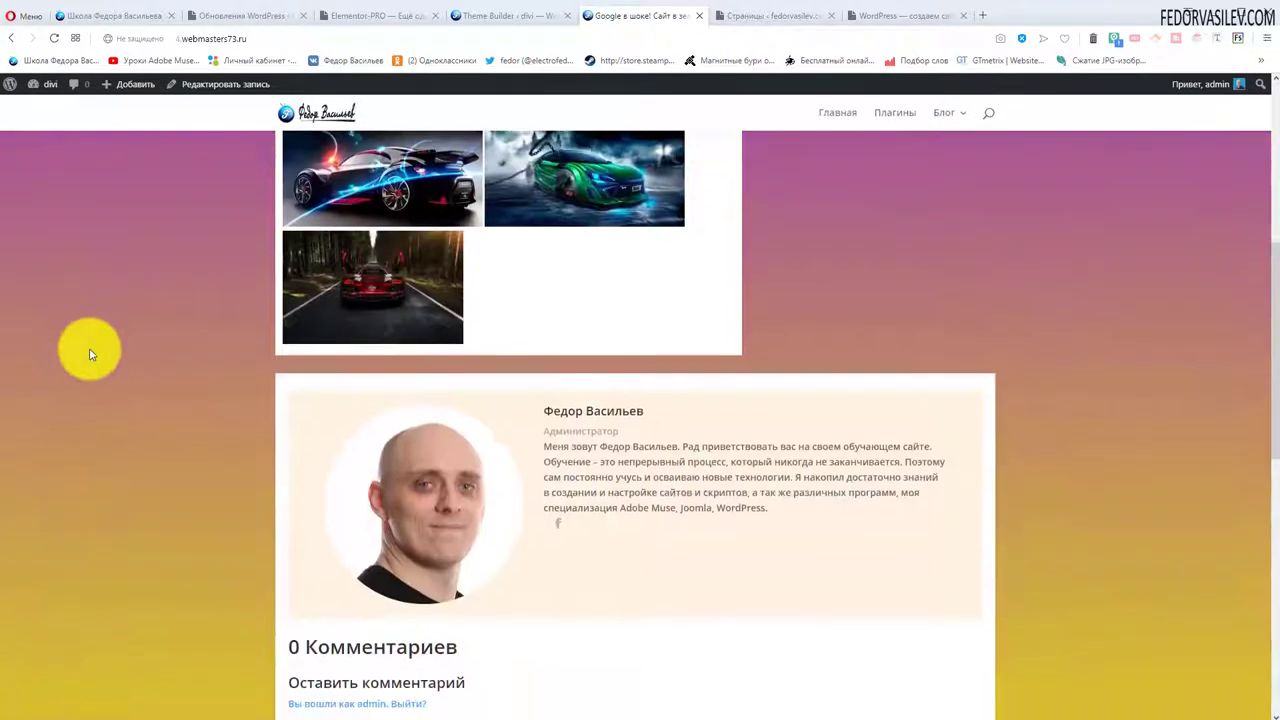
scroll(508, 457, down, 3)
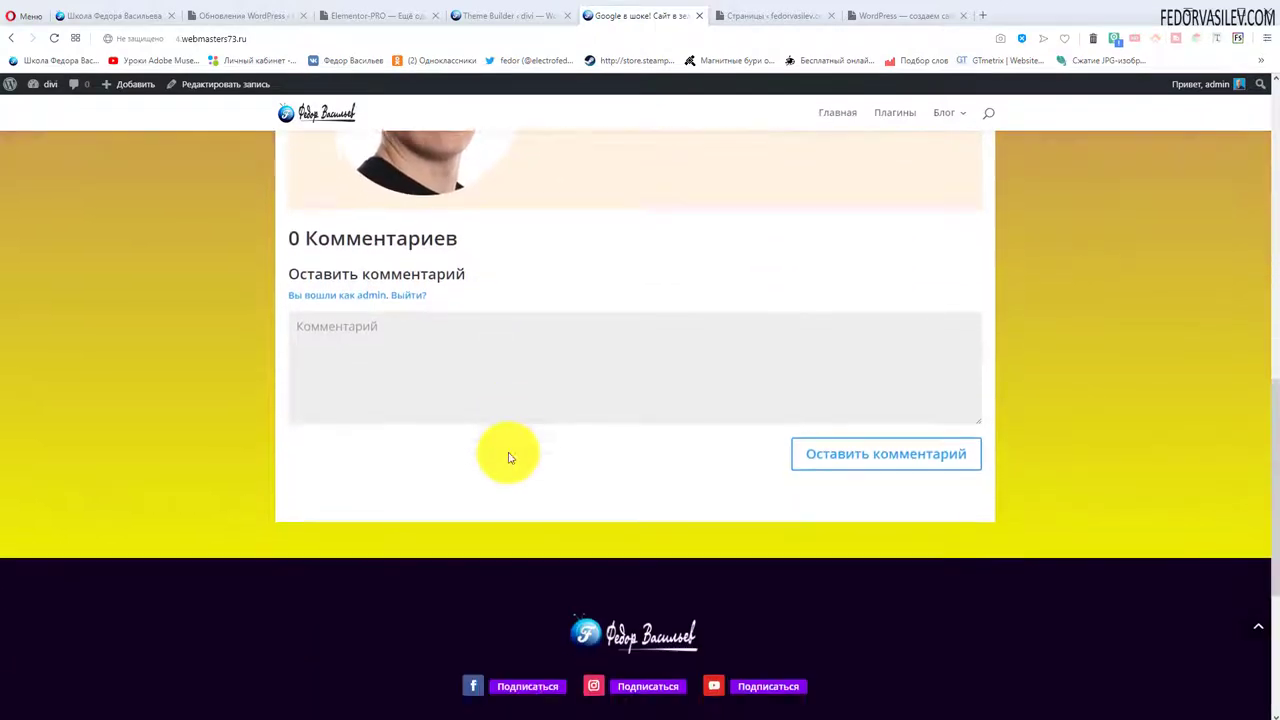
scroll(1100, 482, up, 15)
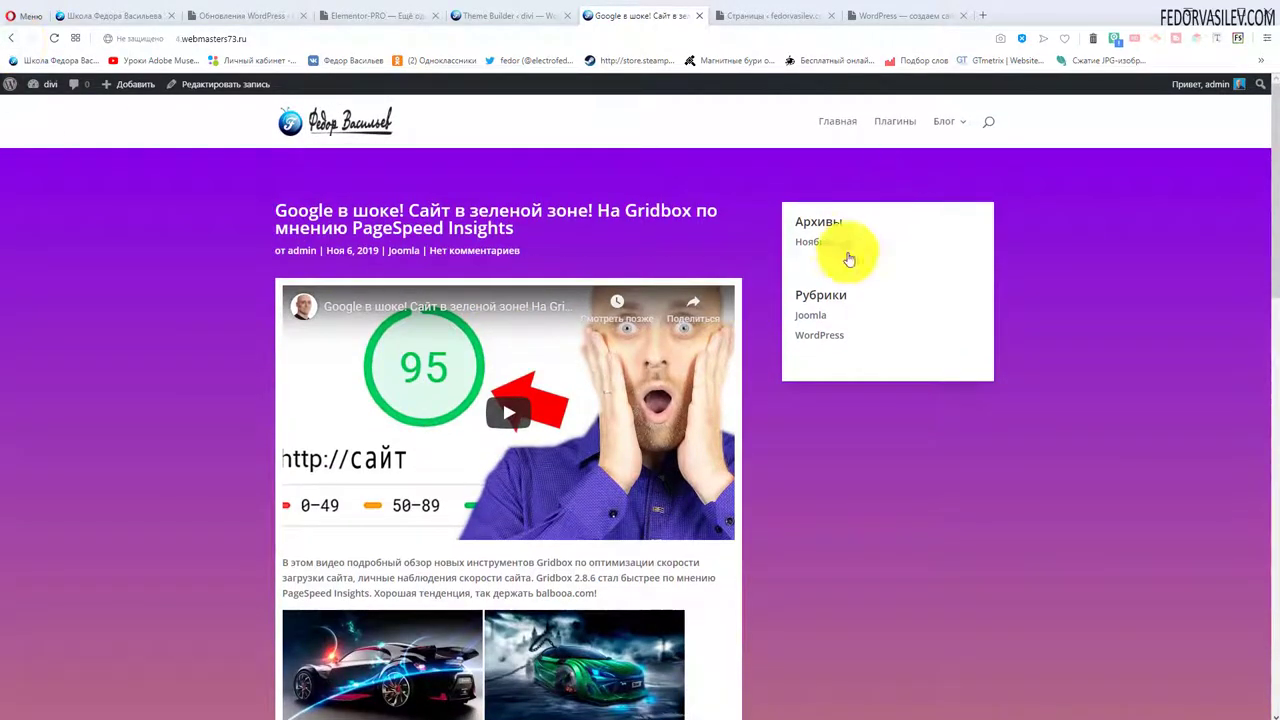
scroll(453, 318, down, 3)
scroll(777, 380, down, 3)
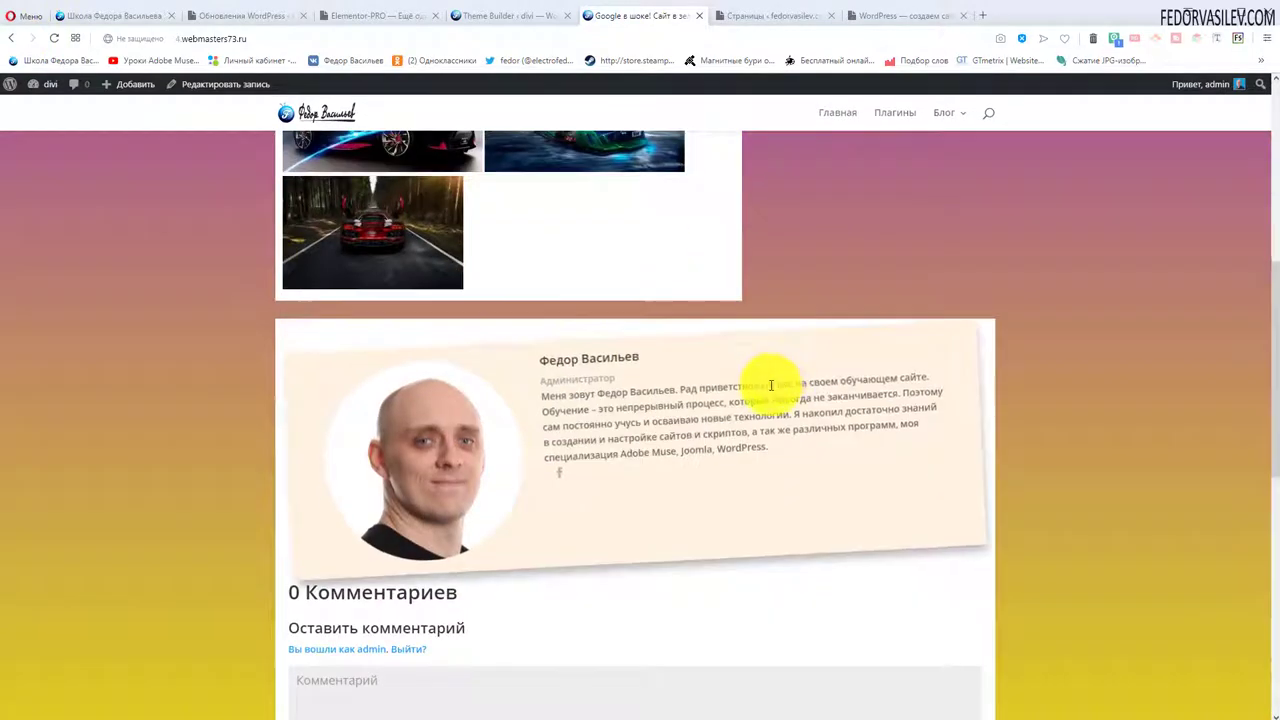
scroll(778, 381, up, 4)
scroll(777, 380, up, 2)
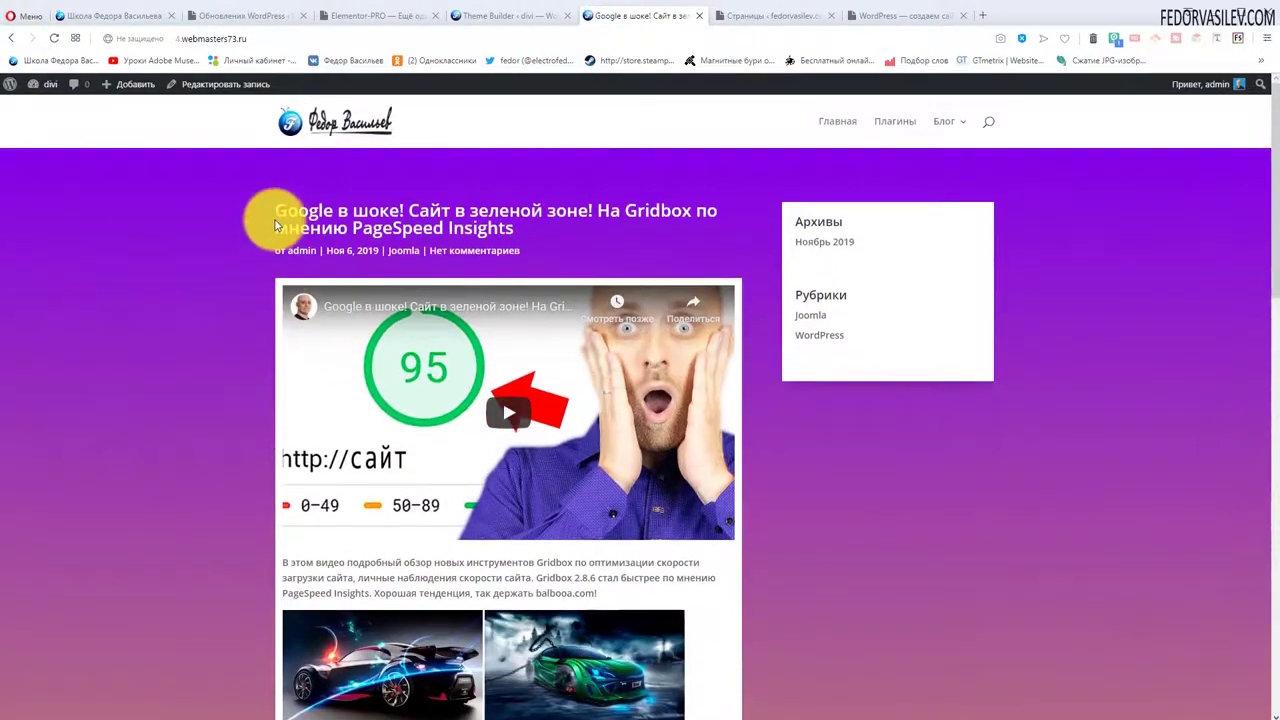
drag(273, 217, 534, 250)
click(978, 465)
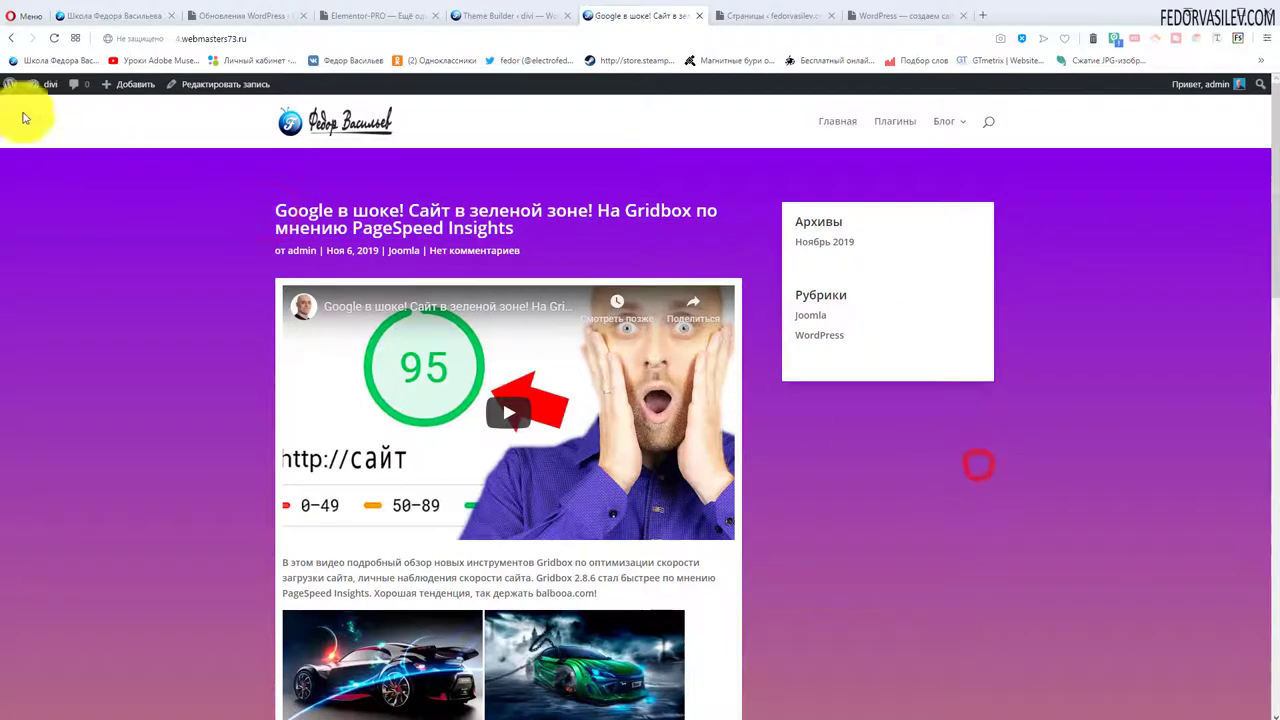
- Return from the demo post and open the Divi Theme Builder in the divi2.loc site's admin
click(11, 40)
key(ctrl+Tab)
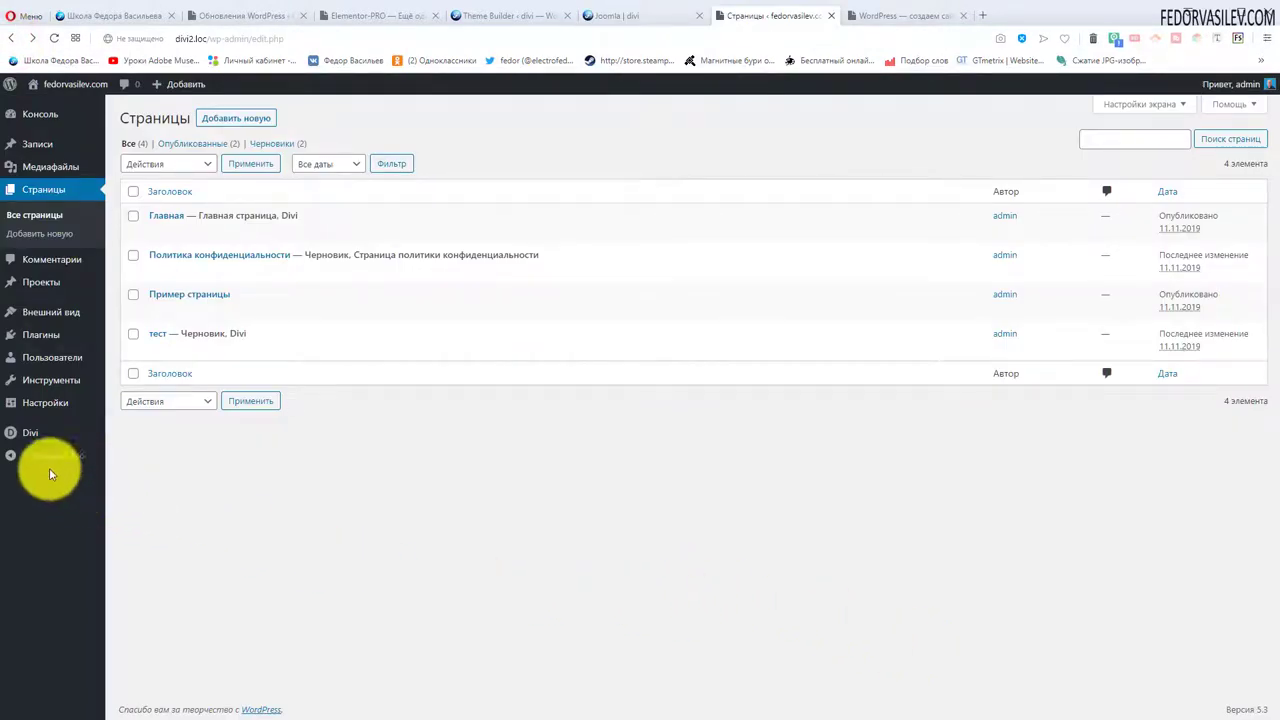
mouse_move(25, 437)
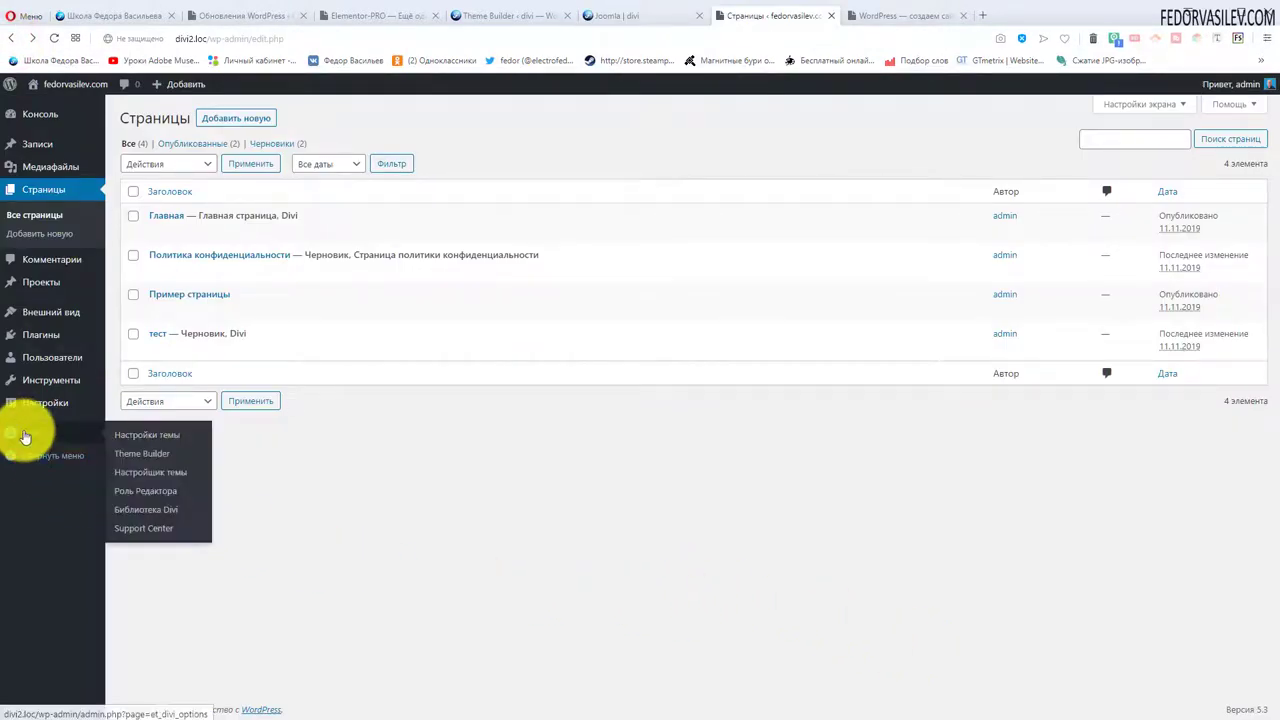
click(133, 456)
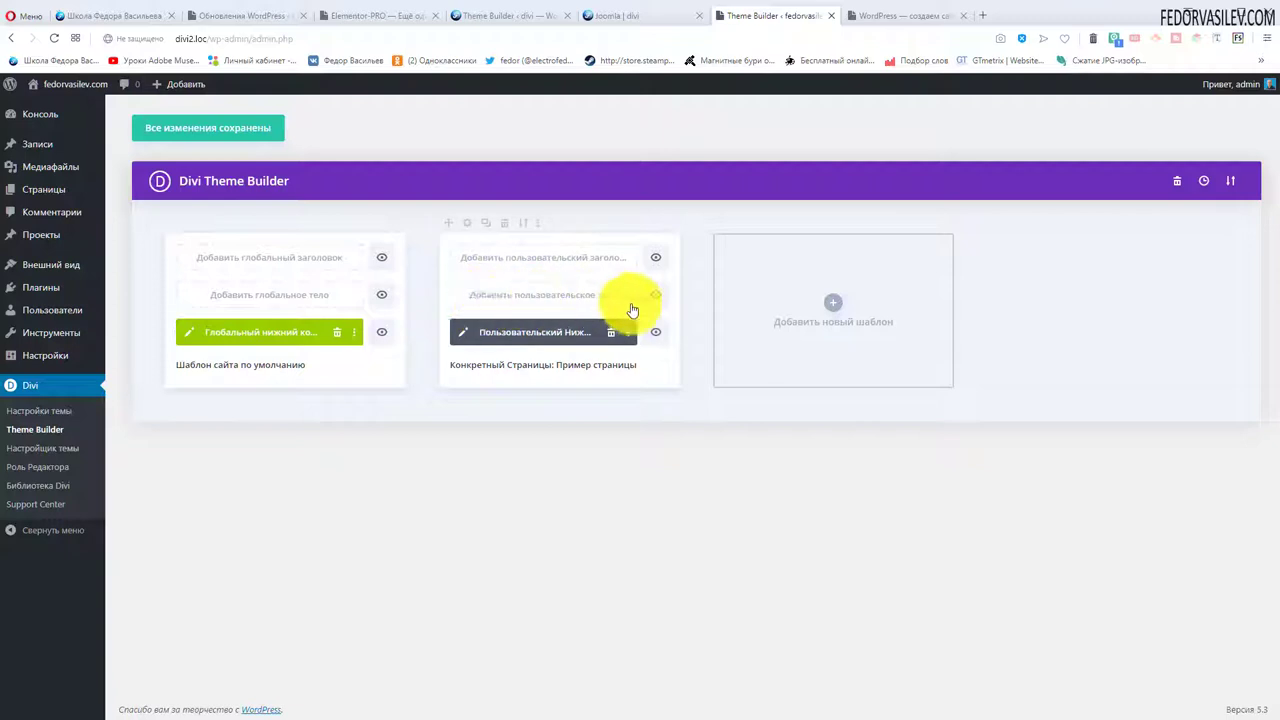
- Build a custom body for the "Пример страницы" template with a three-quarter and one-quarter column row and a Blog module in the wide column
click(525, 302)
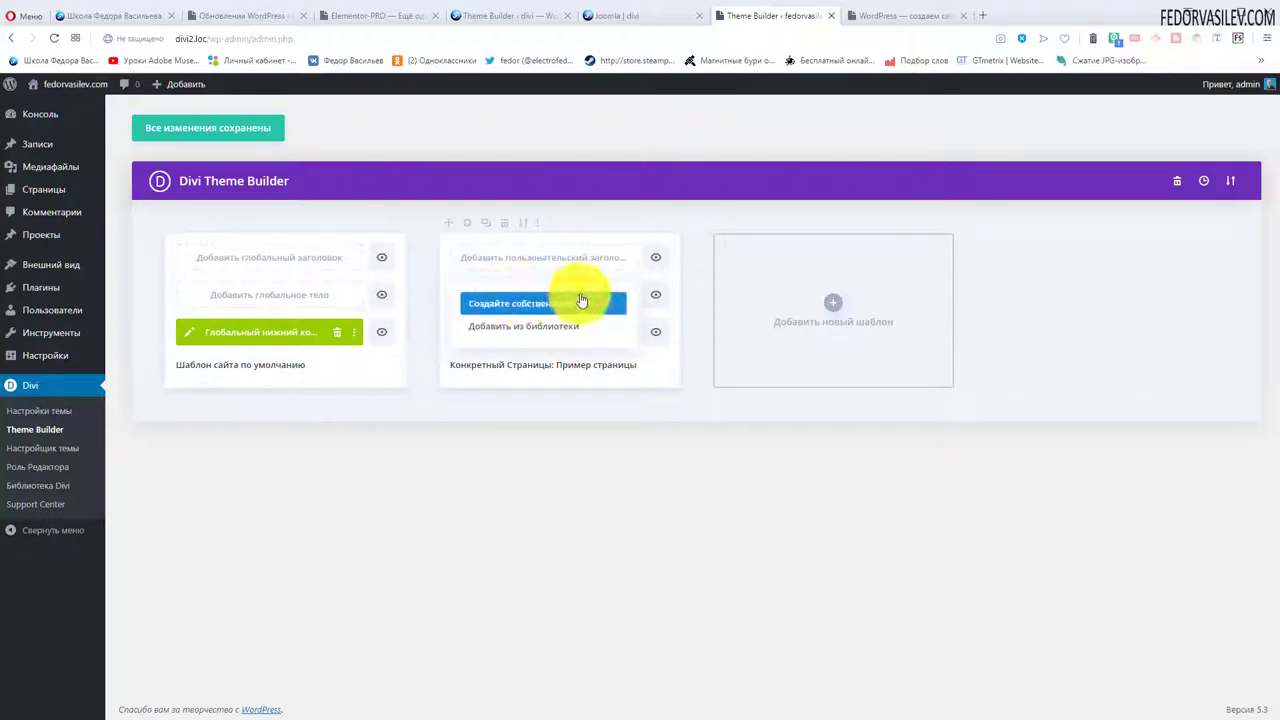
click(517, 308)
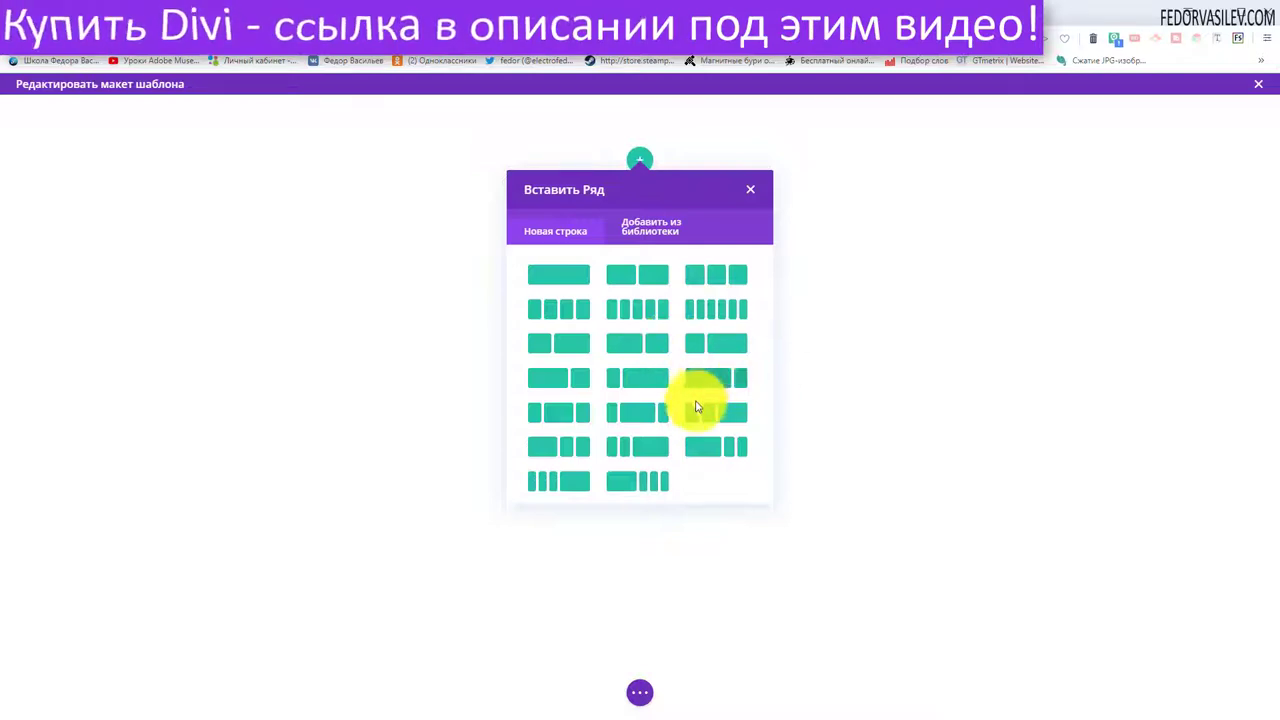
click(701, 378)
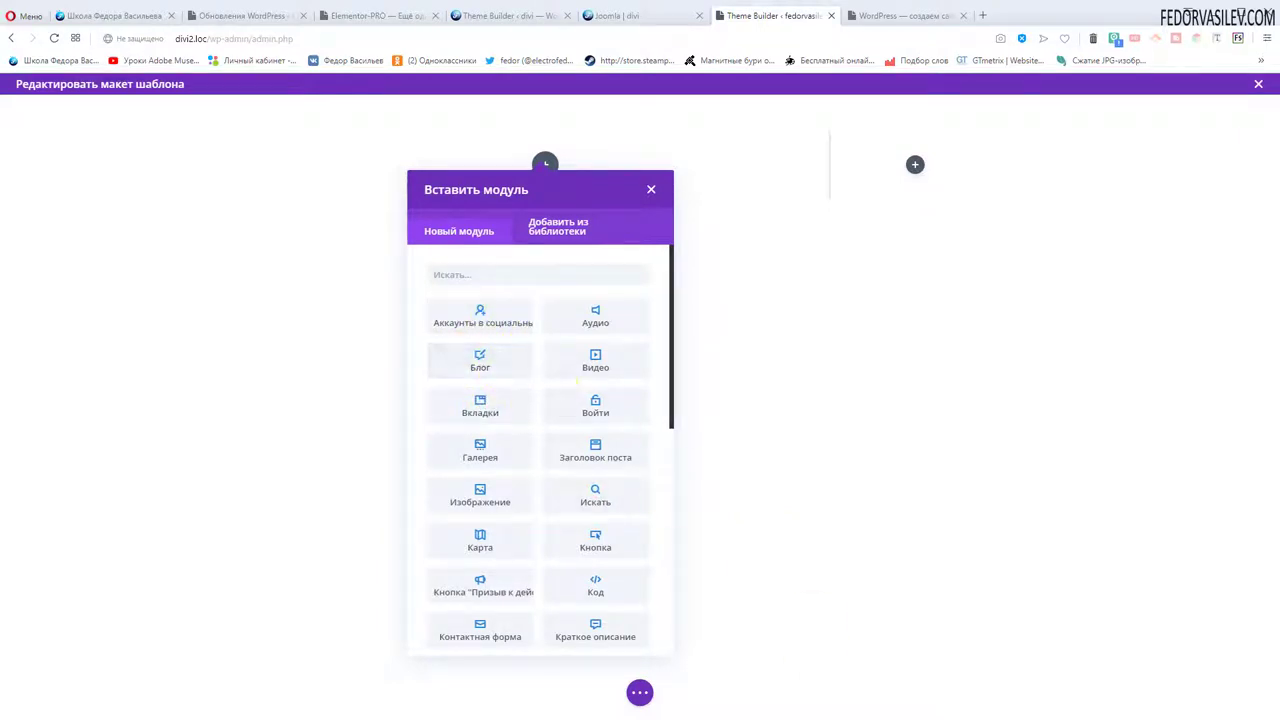
click(481, 362)
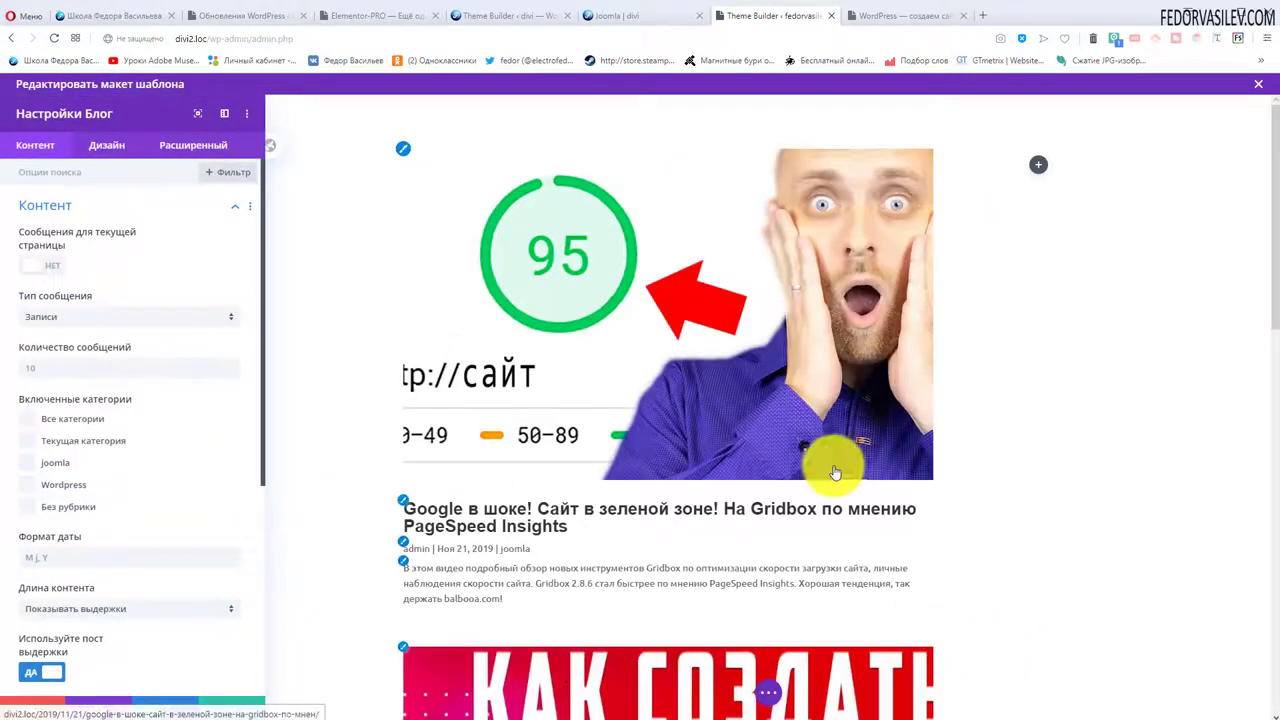
- Review the posts, featured images and excerpts that the new Blog module displays in the layout preview
scroll(814, 457, down, 10)
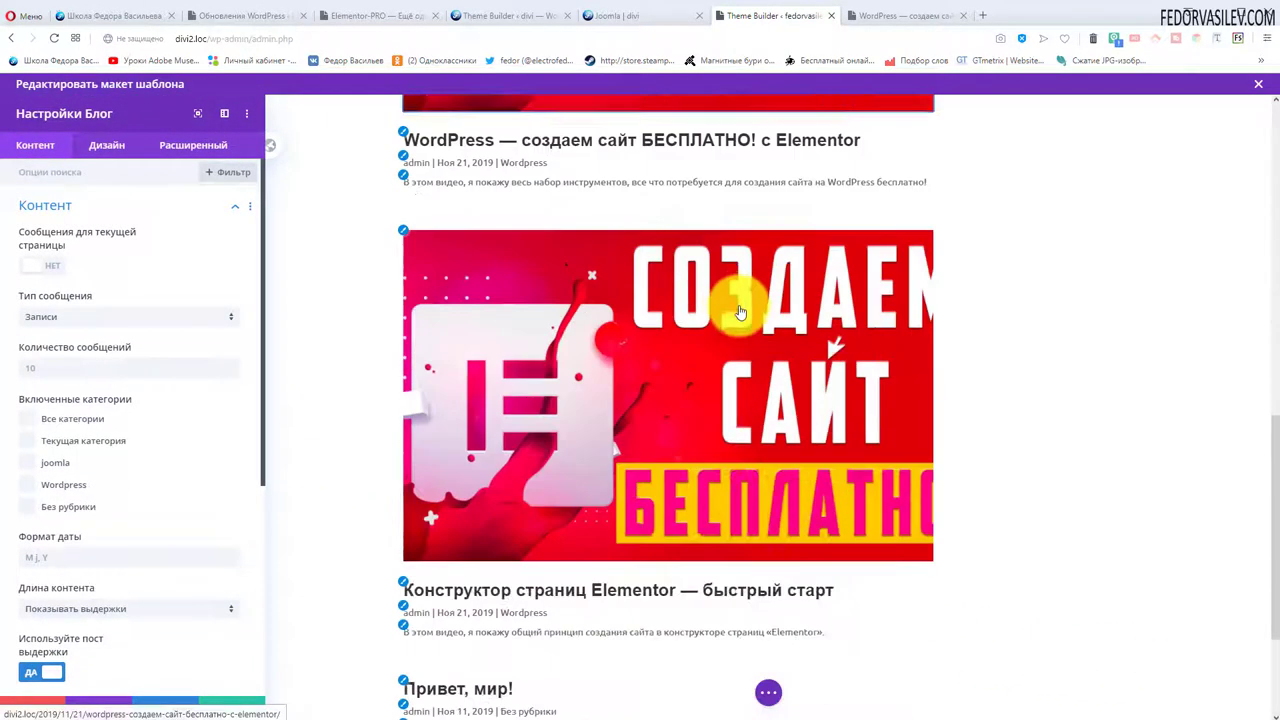
scroll(740, 310, up, 8)
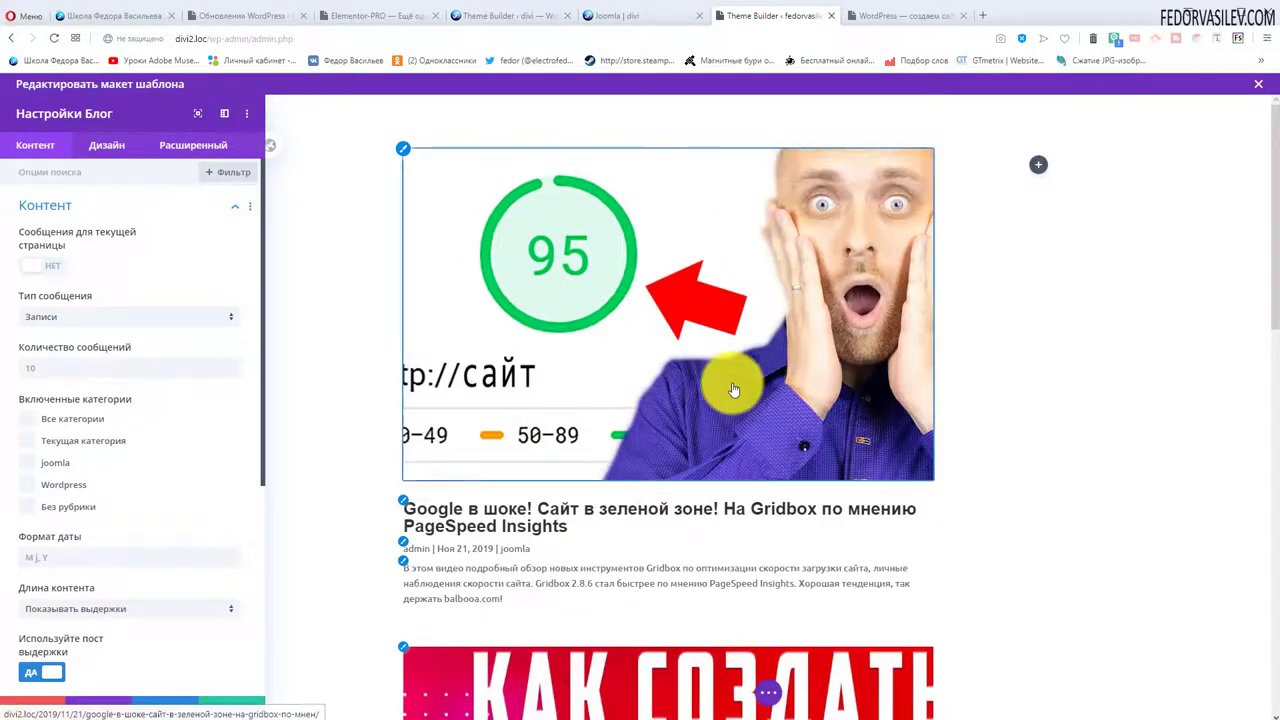
scroll(517, 366, down, 9)
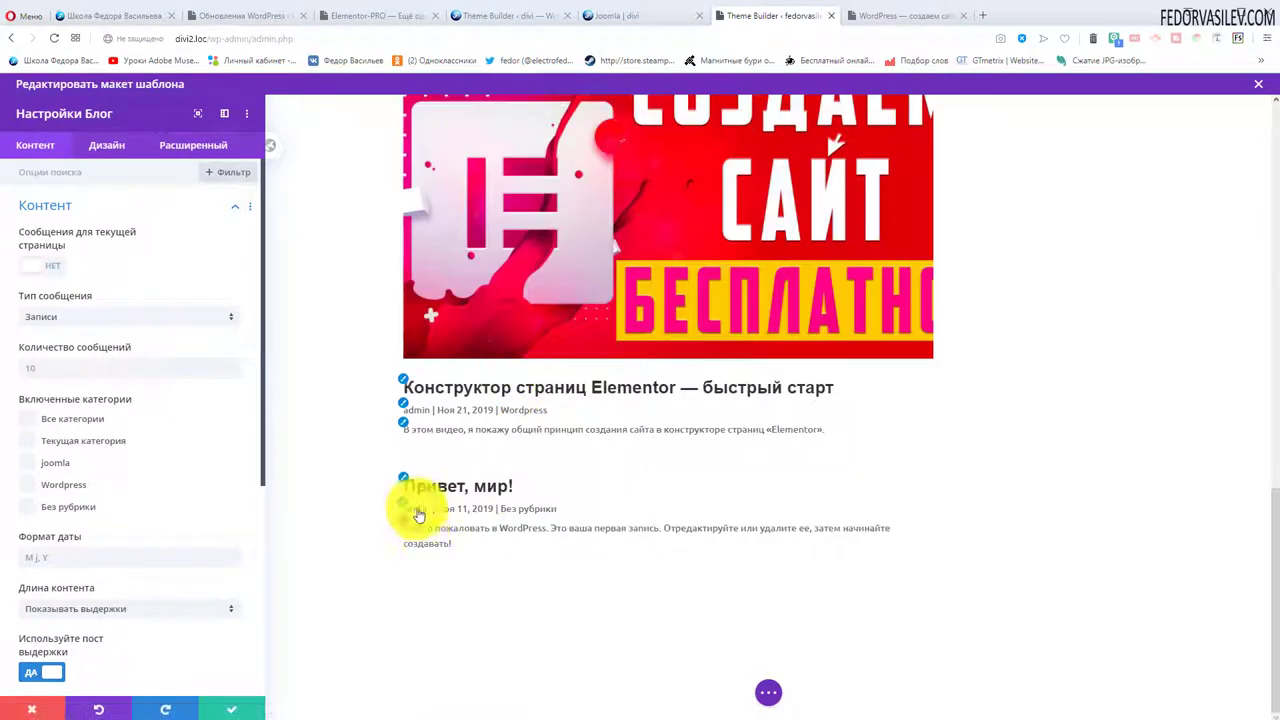
scroll(640, 503, up, 9)
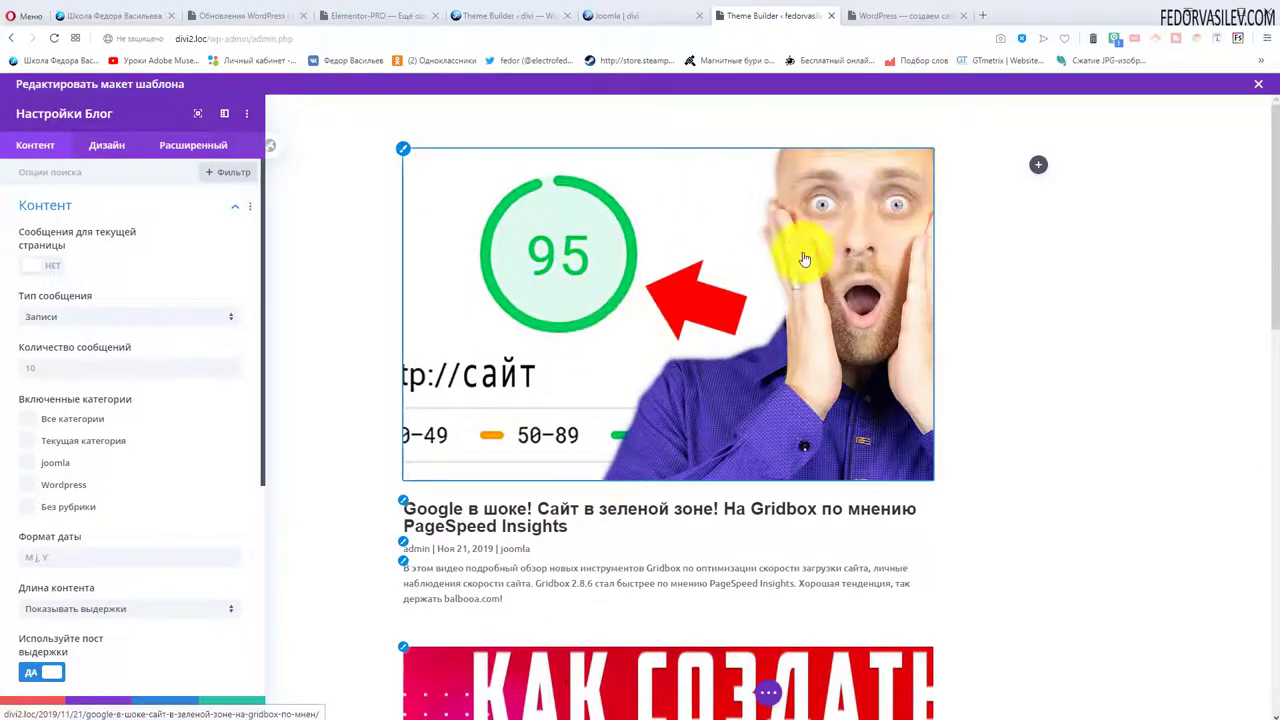
scroll(792, 240, down, 5)
scroll(760, 250, up, 5)
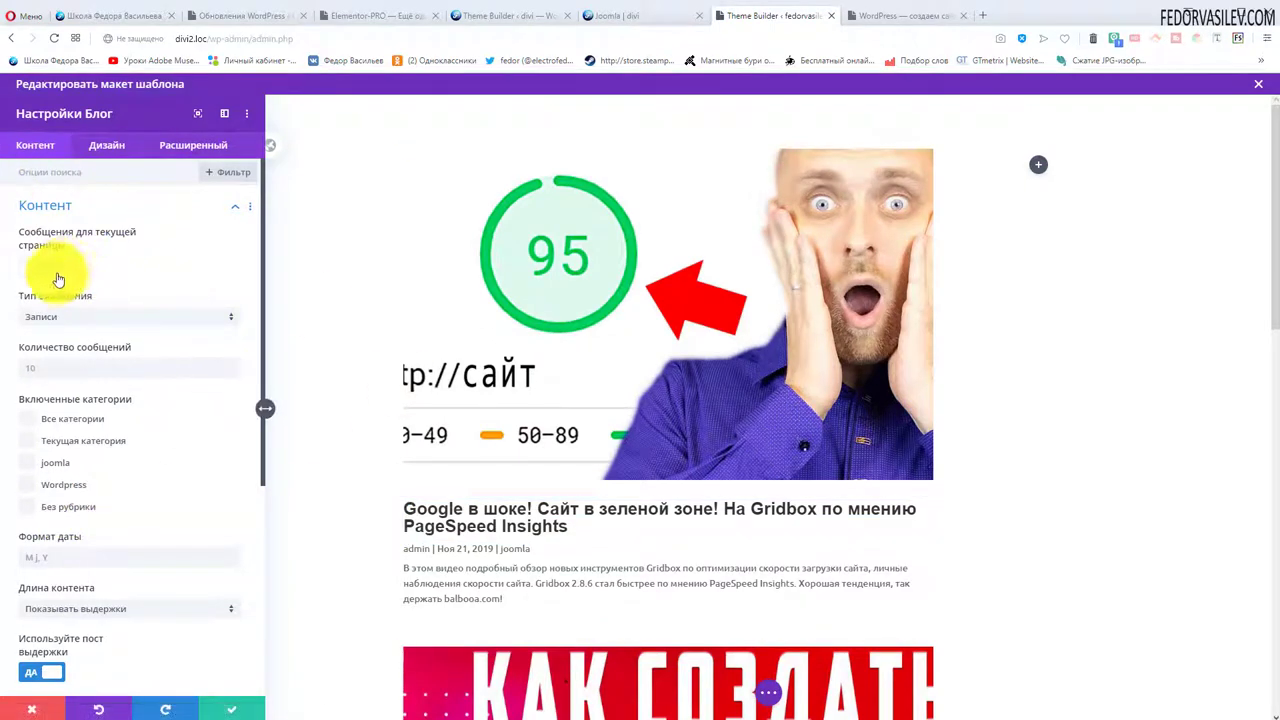
- Inspect the Blog module's available post types and the help text for the number of posts
click(87, 318)
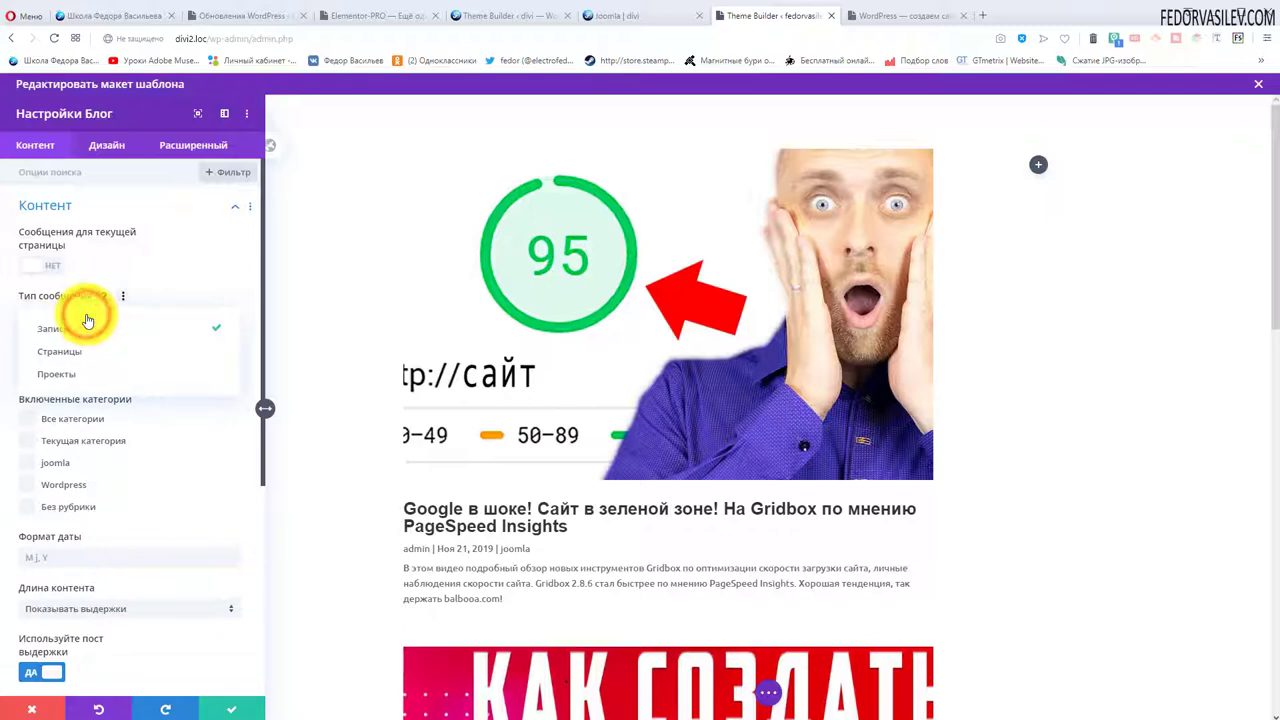
click(268, 250)
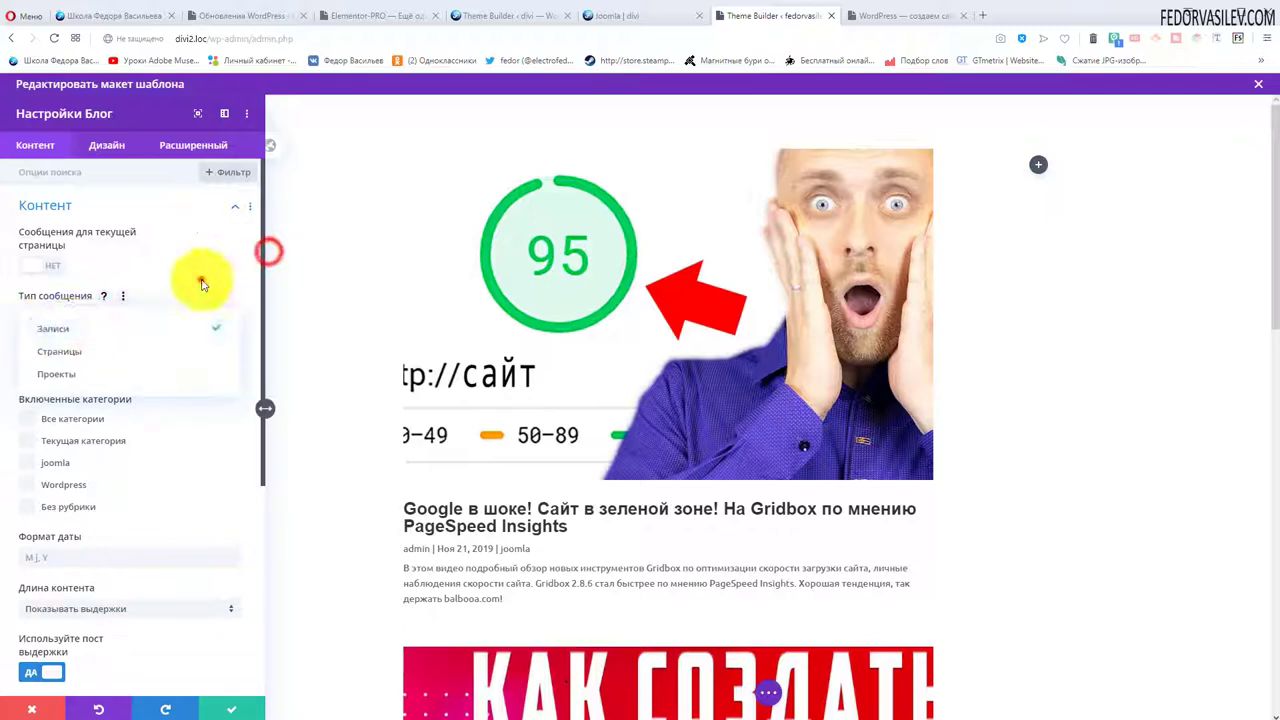
click(201, 280)
click(143, 349)
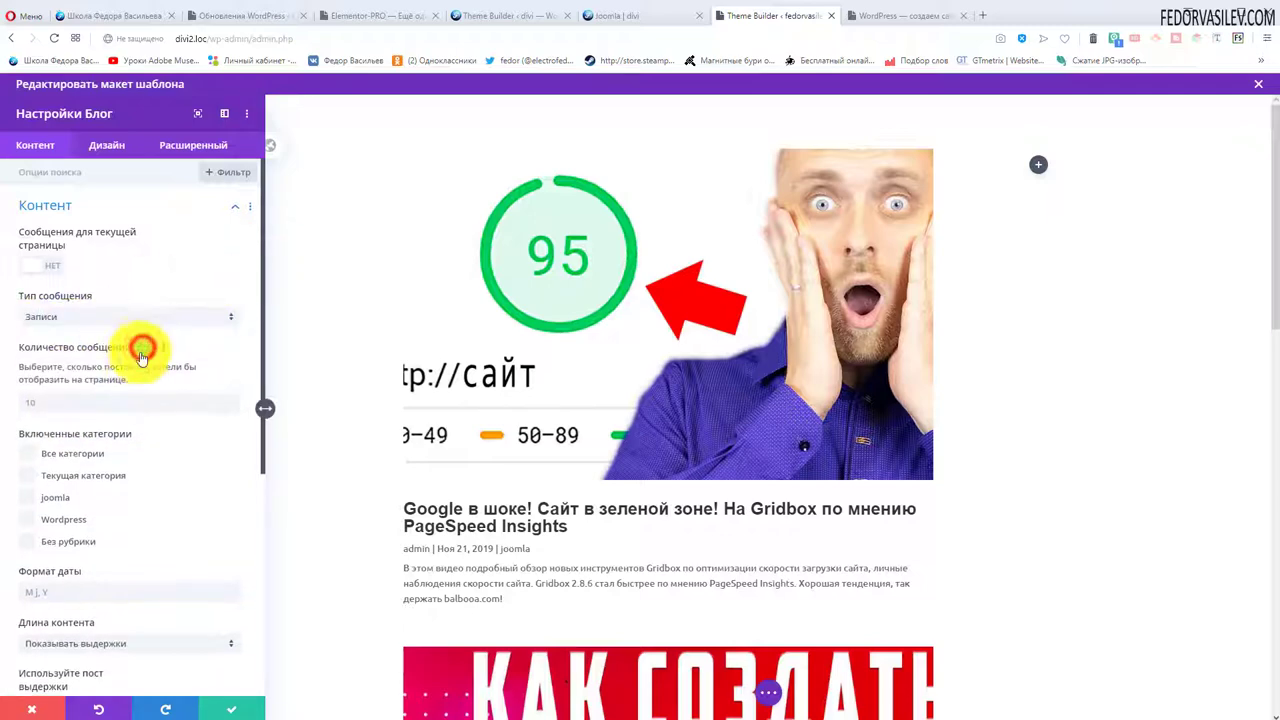
click(142, 348)
- Include the joomla and Wordpress categories in the Blog module
scroll(149, 369, down, 1)
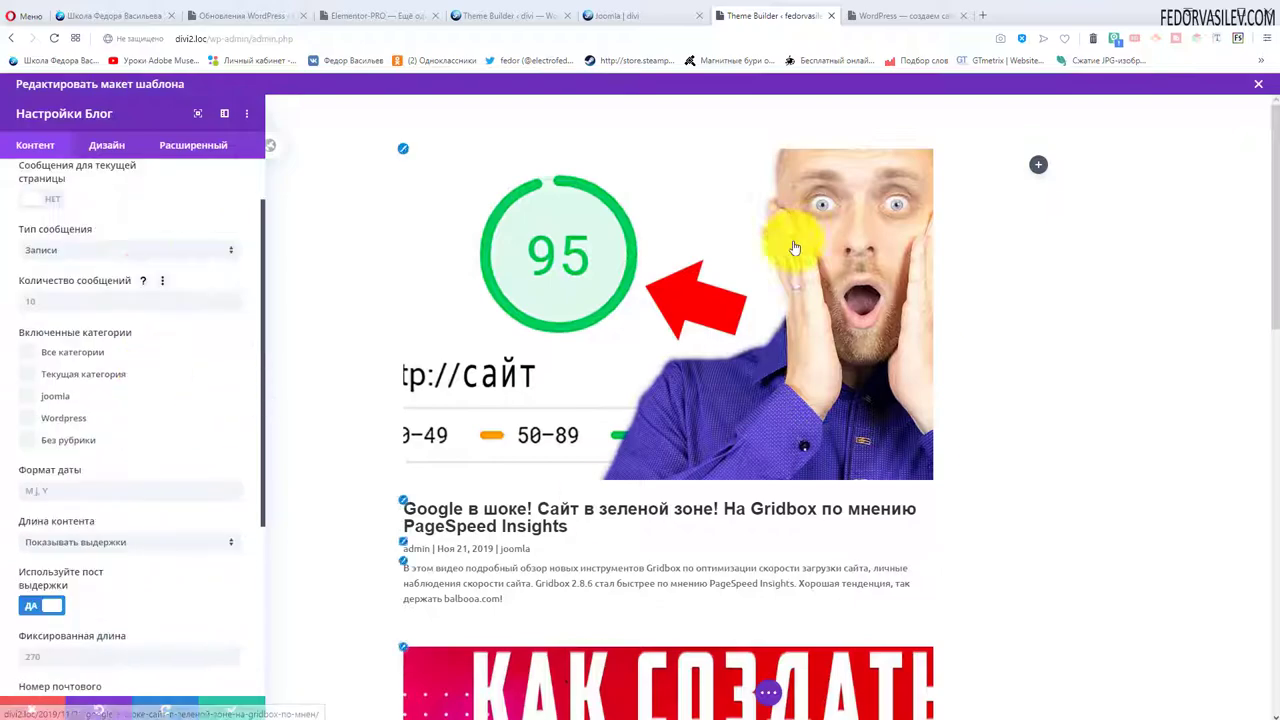
scroll(729, 309, down, 10)
scroll(663, 523, up, 2)
scroll(663, 523, up, 6)
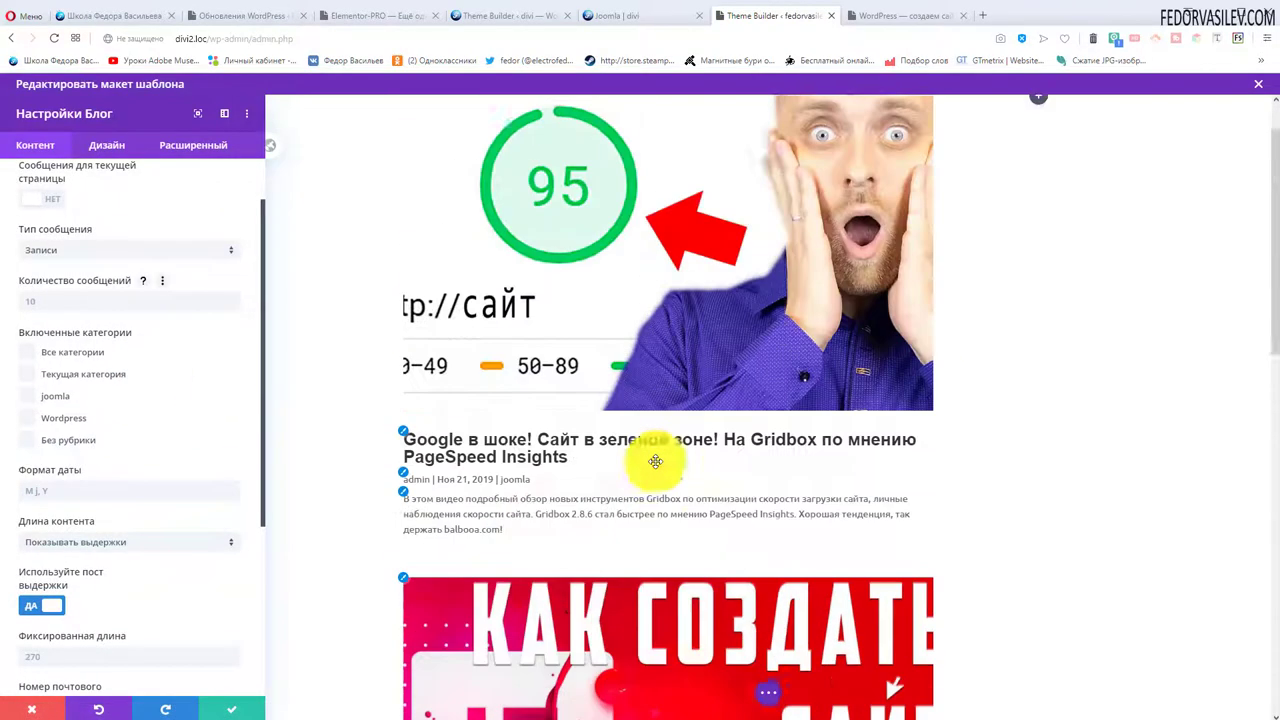
click(28, 397)
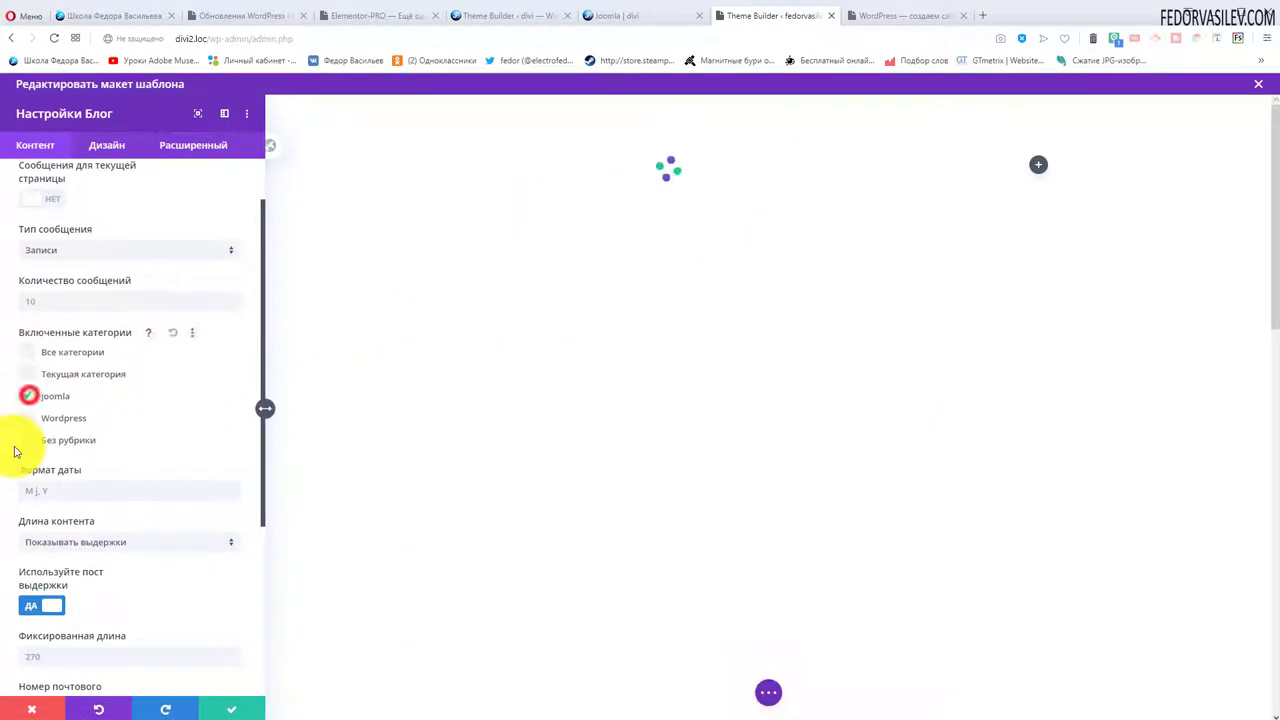
click(28, 418)
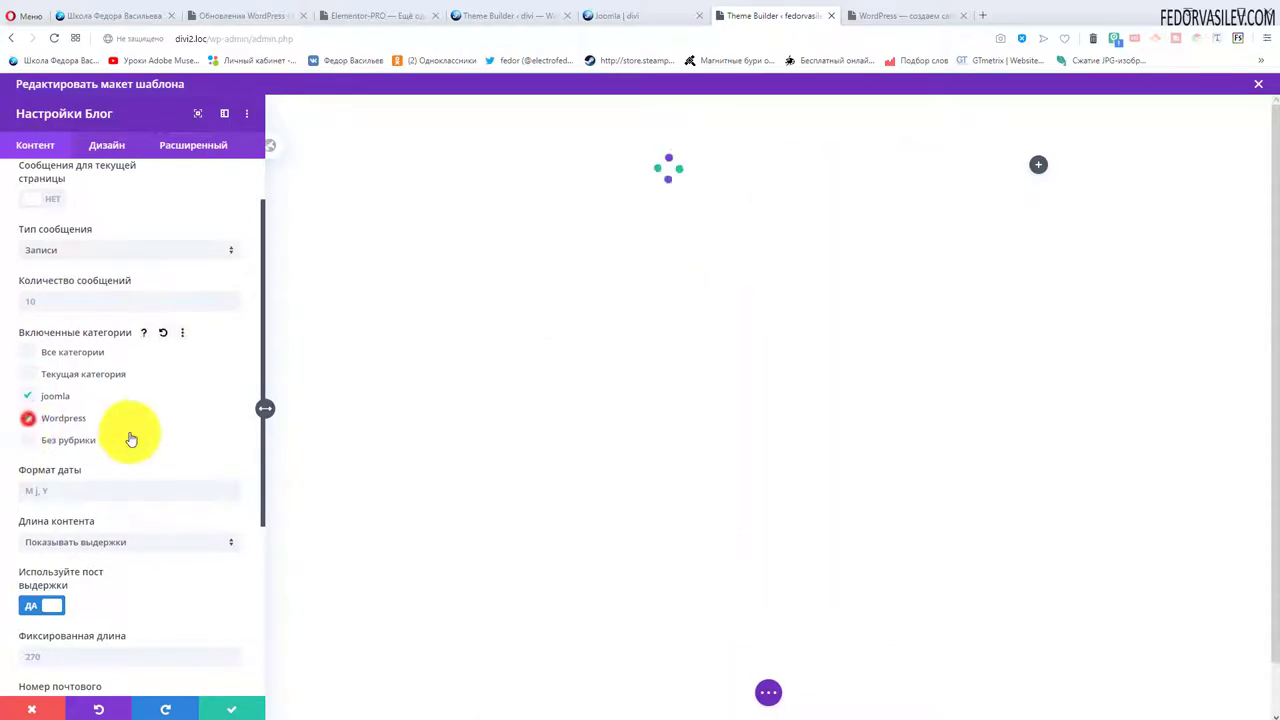
- Examine the Blog module's content length options and compare them with the post excerpts in the preview
scroll(230, 410, down, 1)
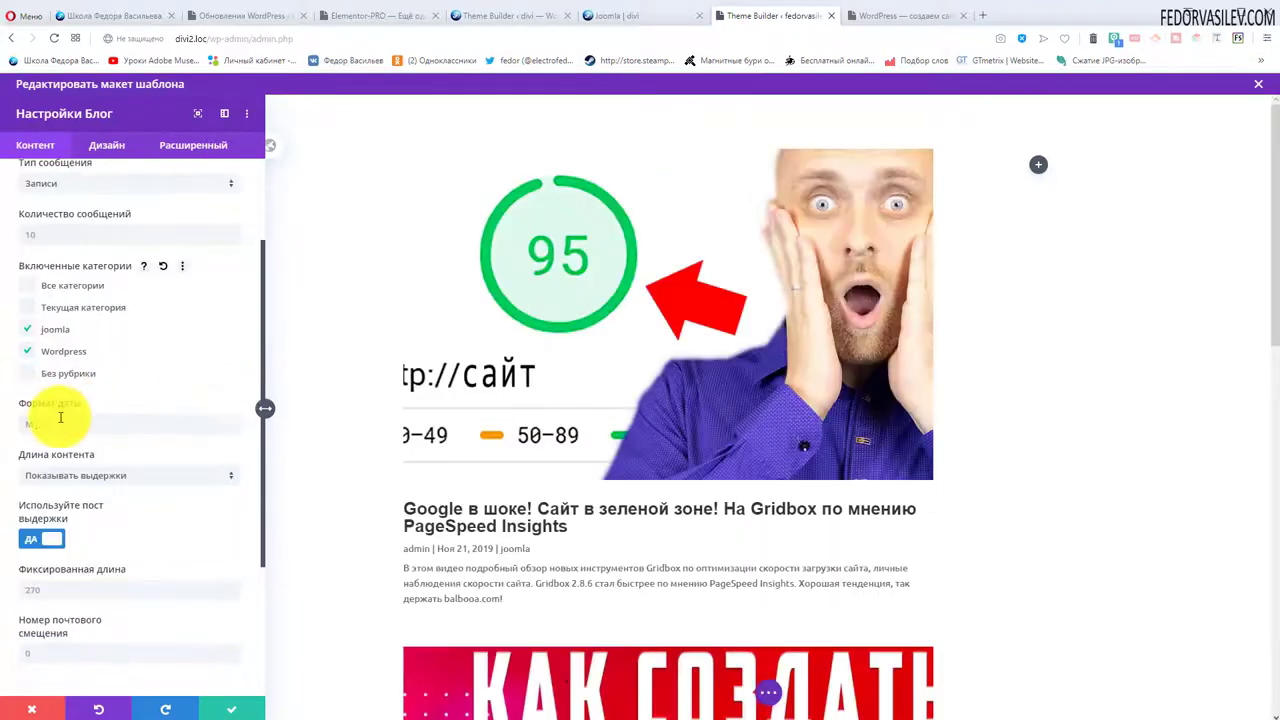
scroll(45, 440, down, 2)
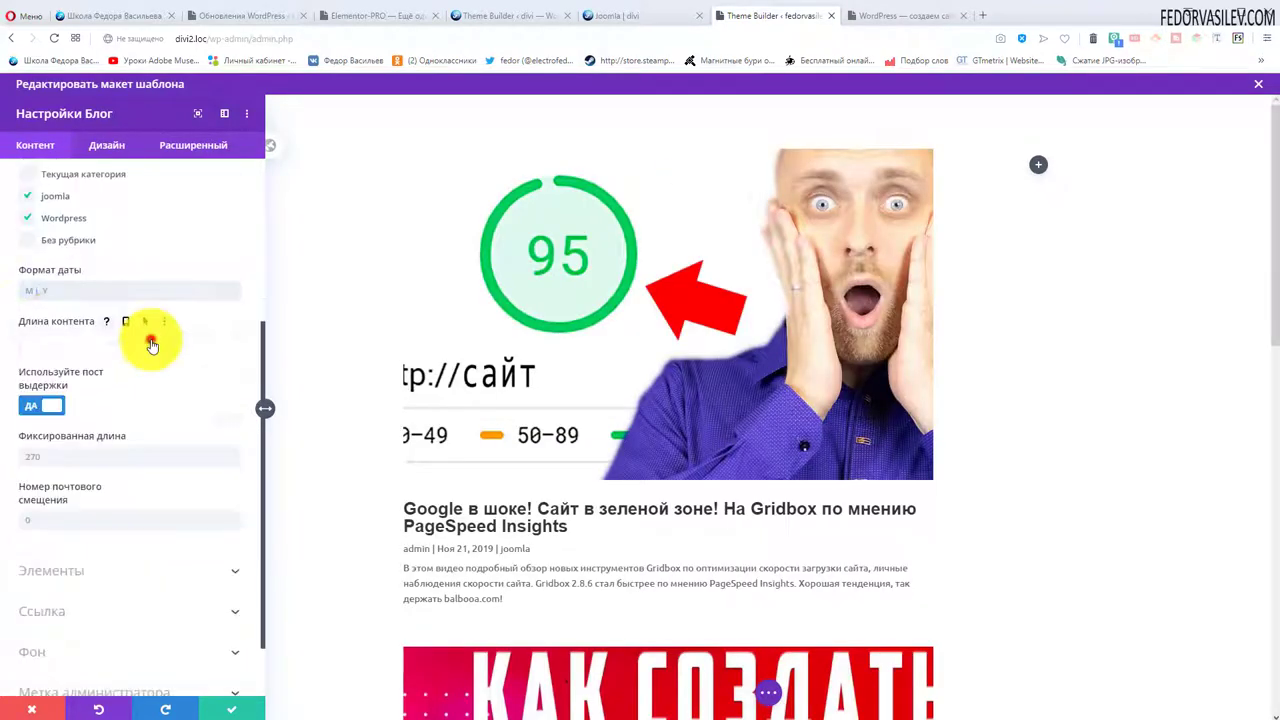
click(147, 416)
click(86, 361)
click(163, 420)
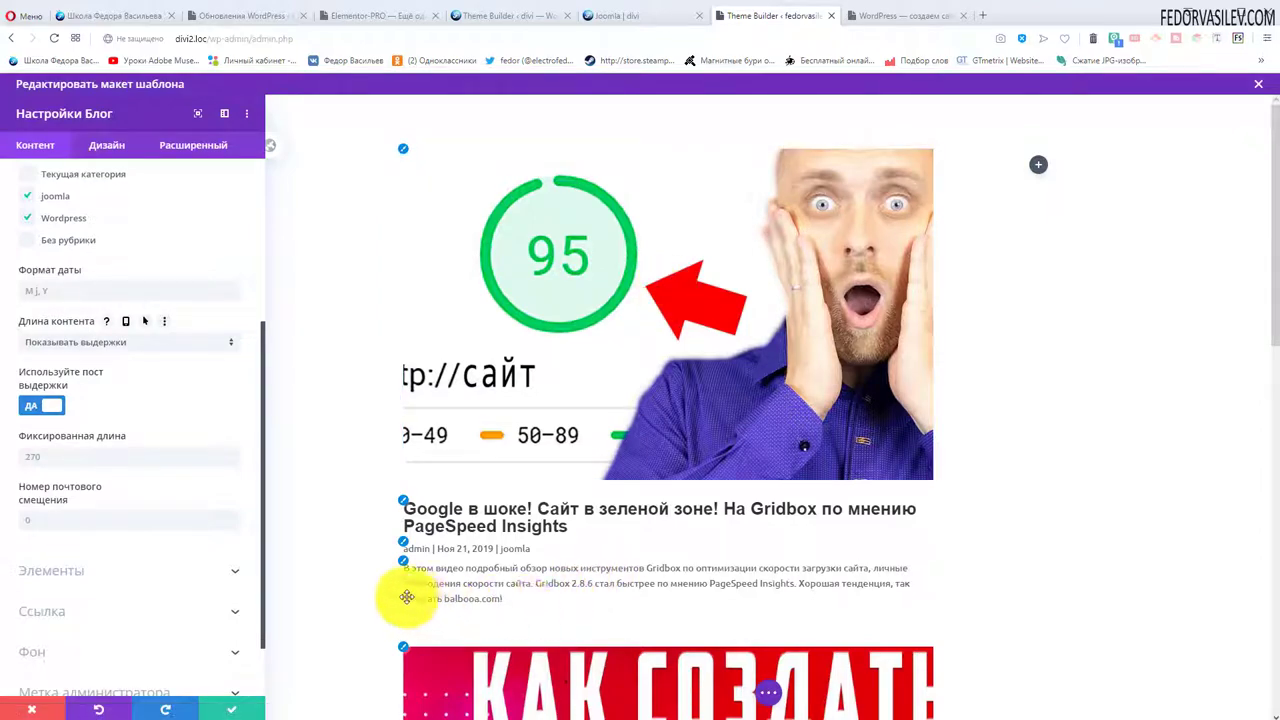
scroll(520, 470, down, 2)
scroll(543, 386, up, 2)
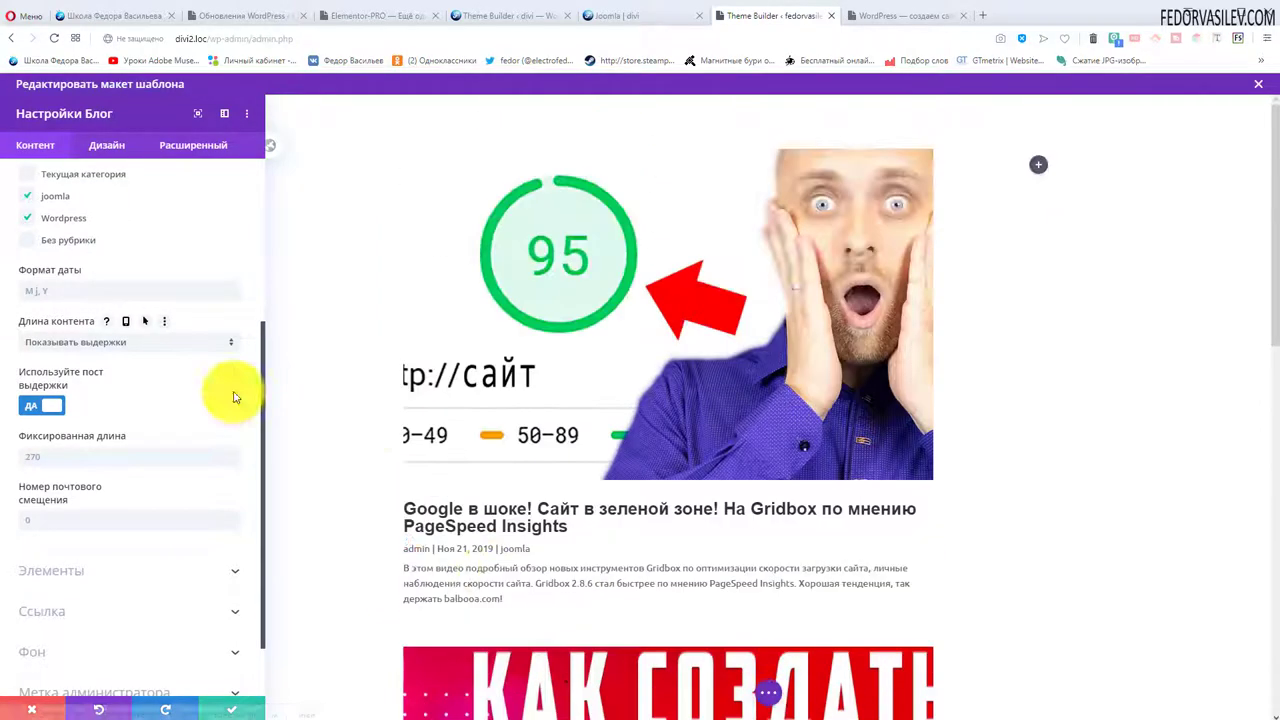
- Try showing full post content instead of excerpts in the Blog module
click(107, 344)
click(100, 377)
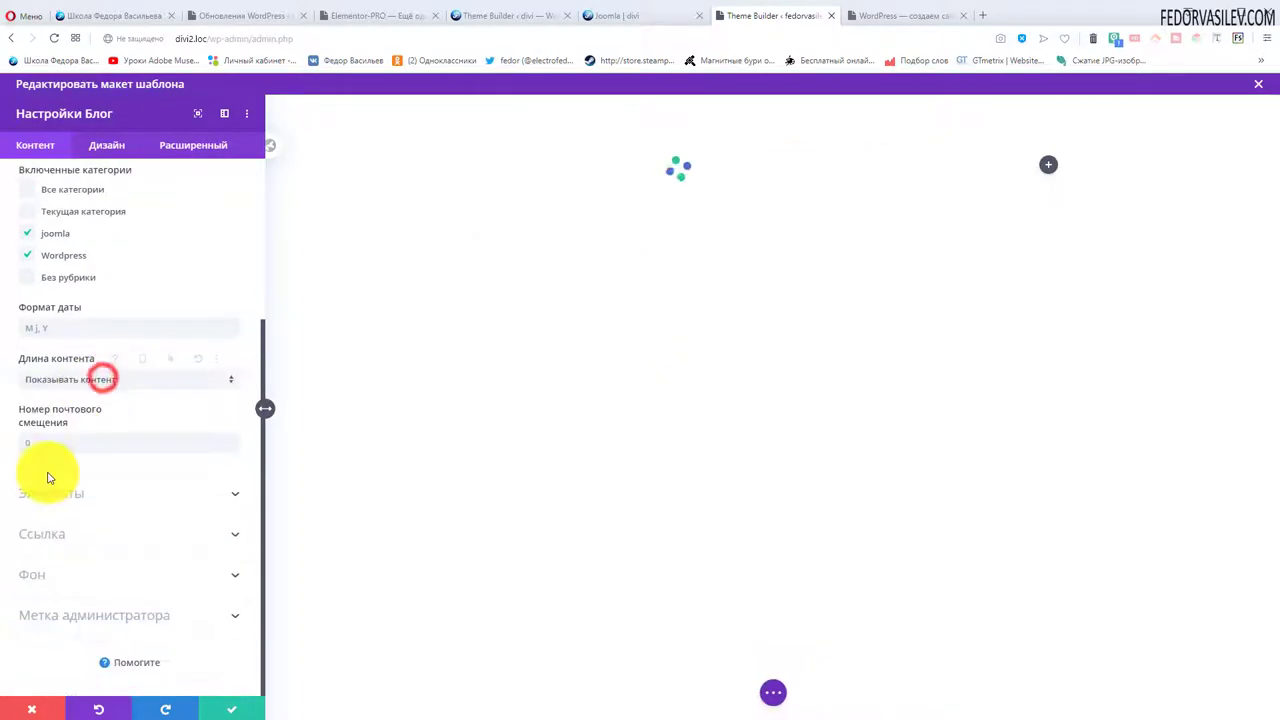
click(115, 385)
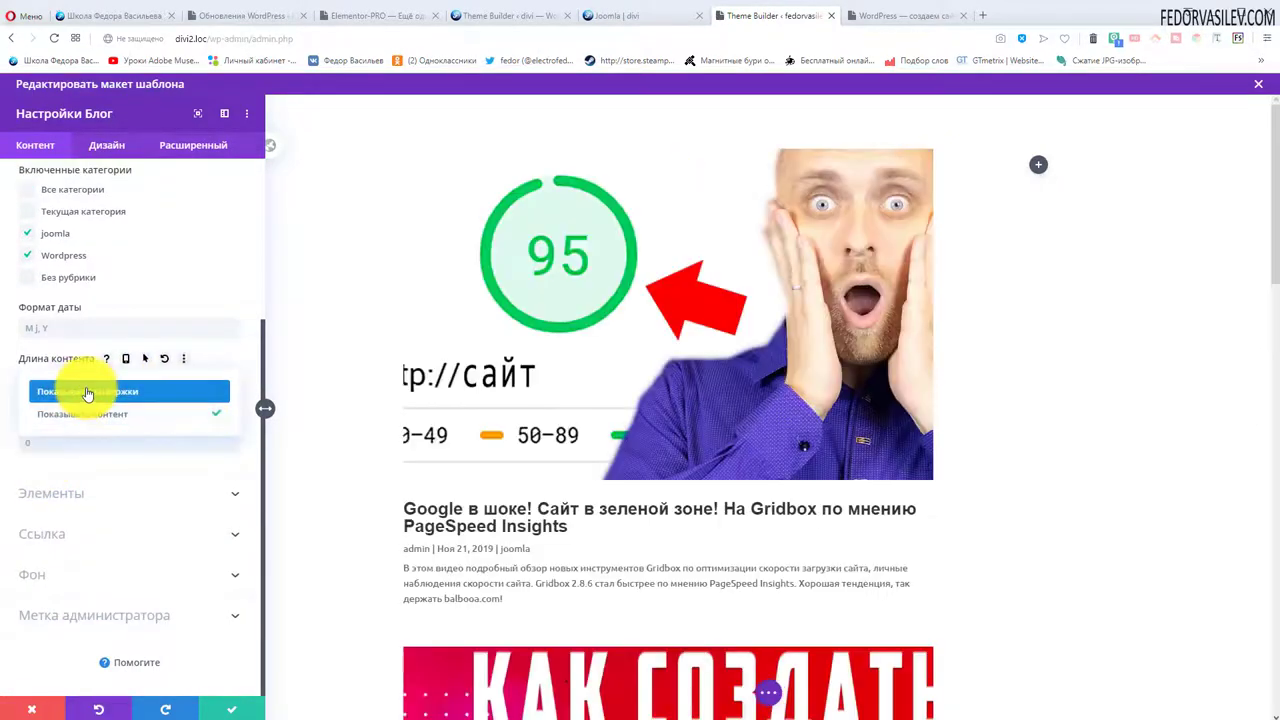
click(85, 392)
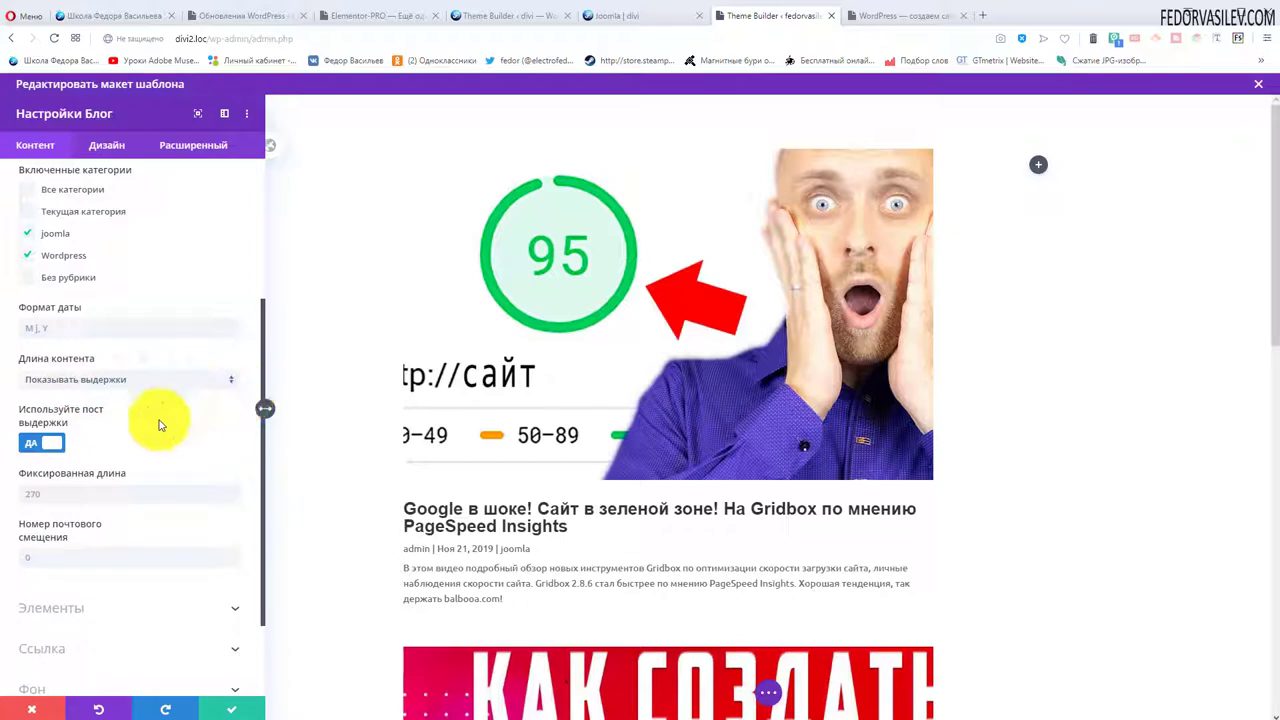
- Check the Blog module's fixed excerpt length setting and open its post element display options
scroll(155, 420, down, 2)
click(45, 330)
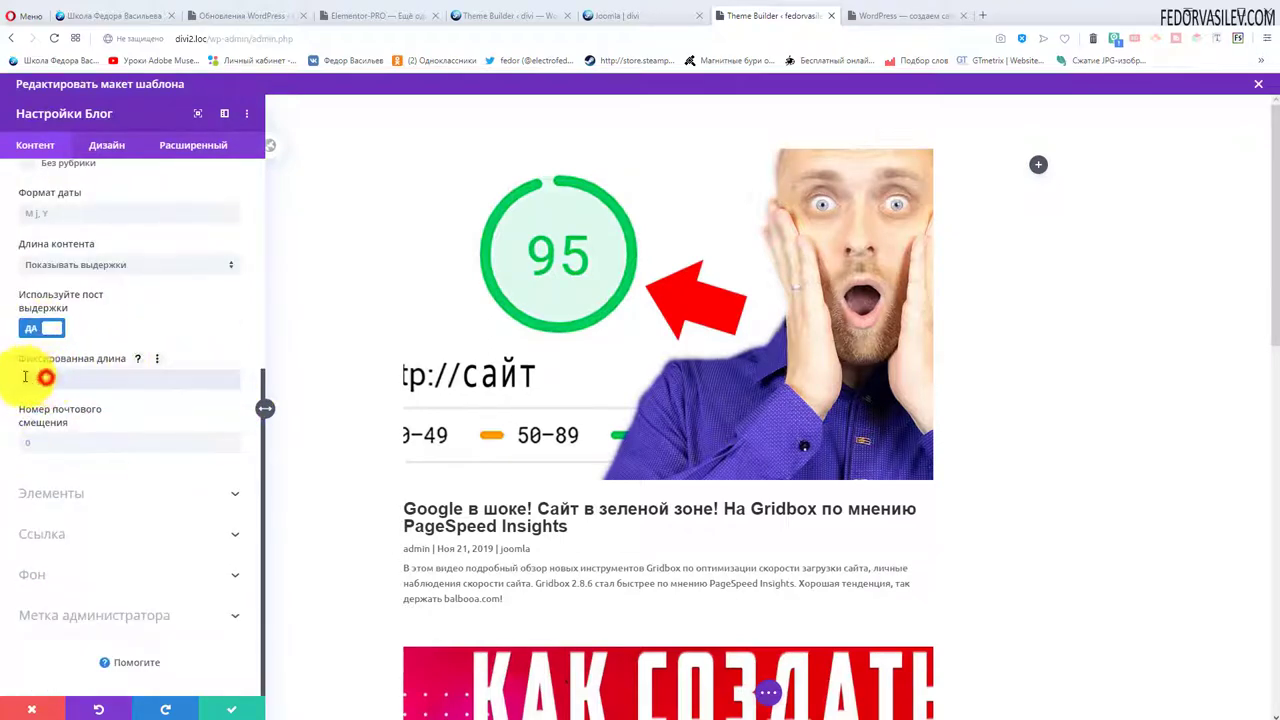
click(74, 497)
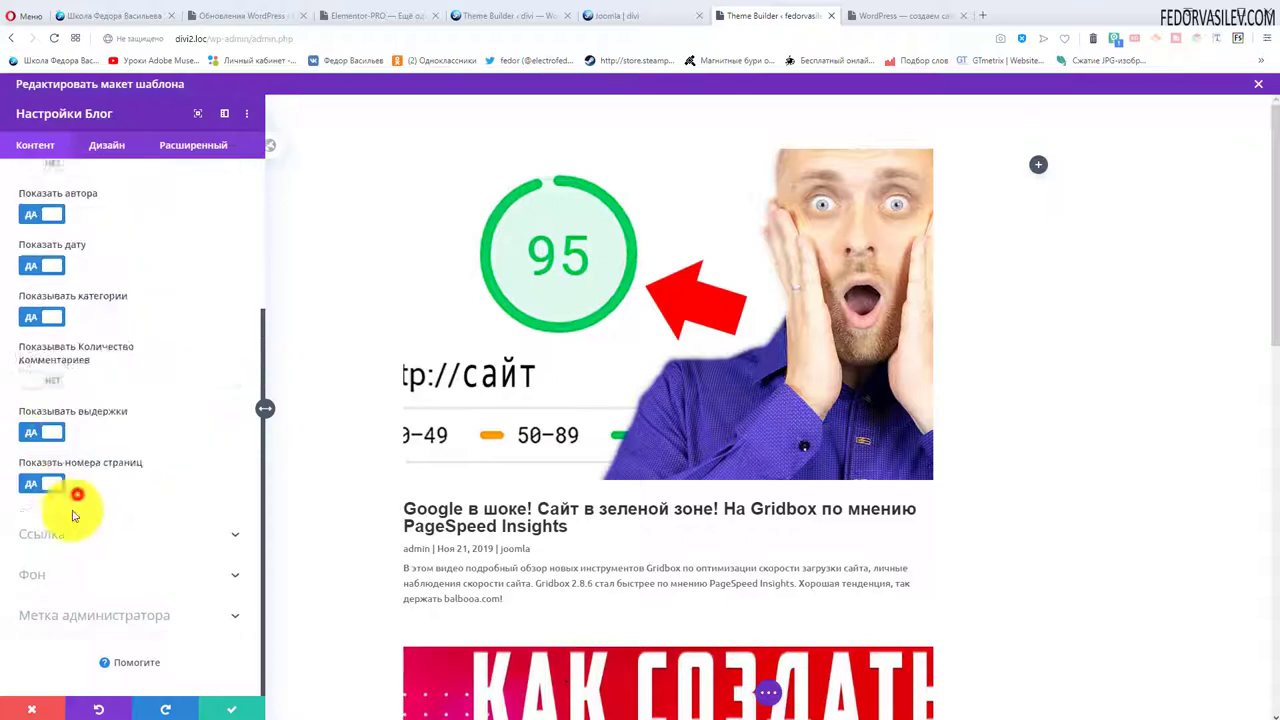
- Try hiding the featured images in the Blog module's post list
scroll(640, 510, down, 4)
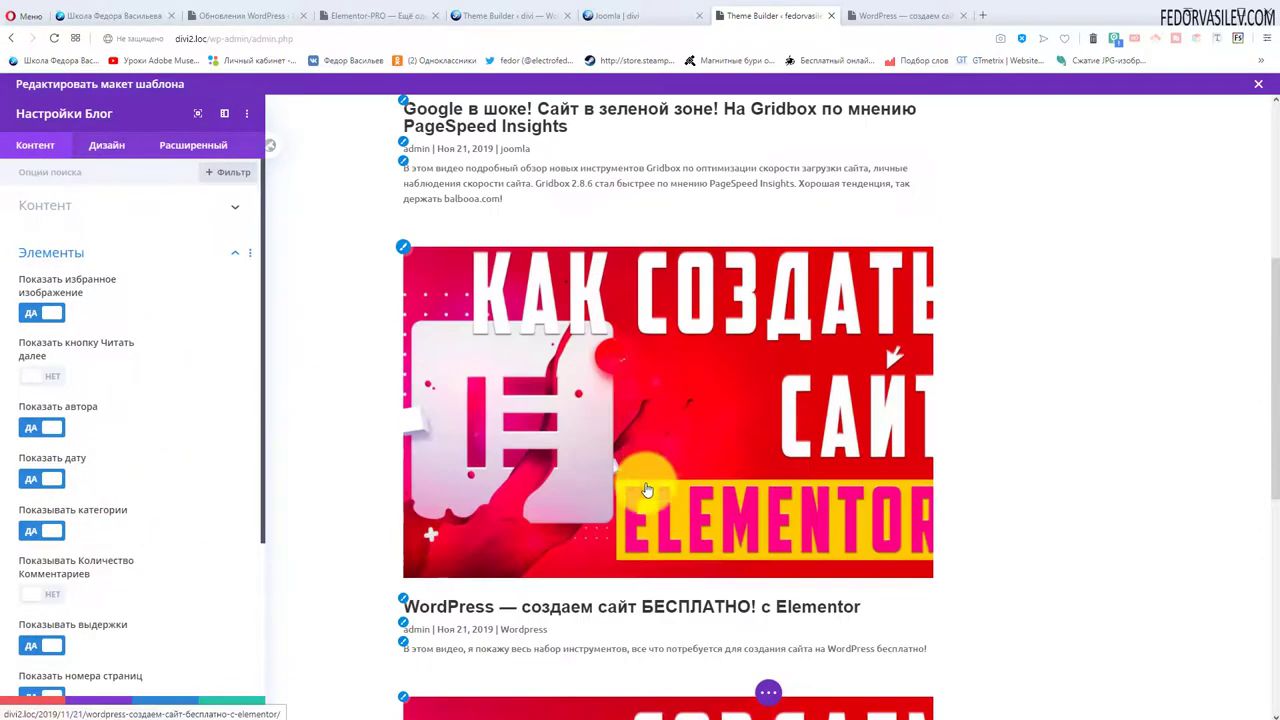
scroll(651, 488, up, 4)
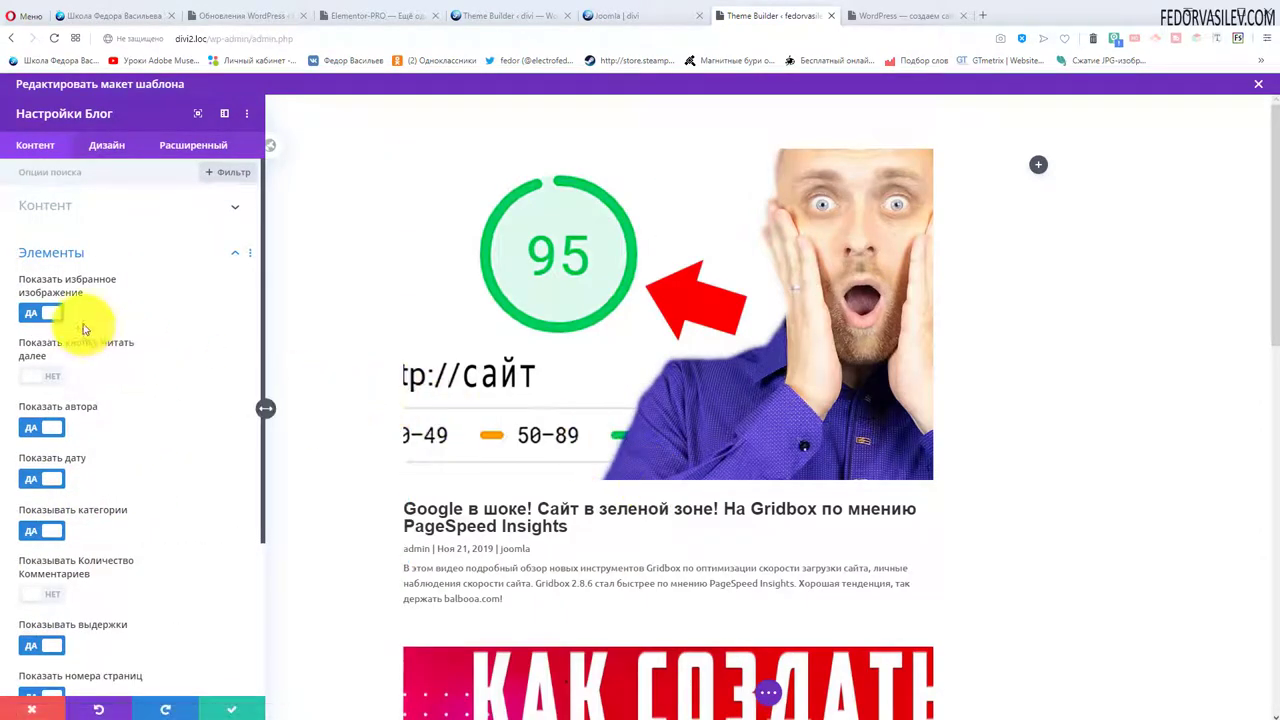
click(30, 313)
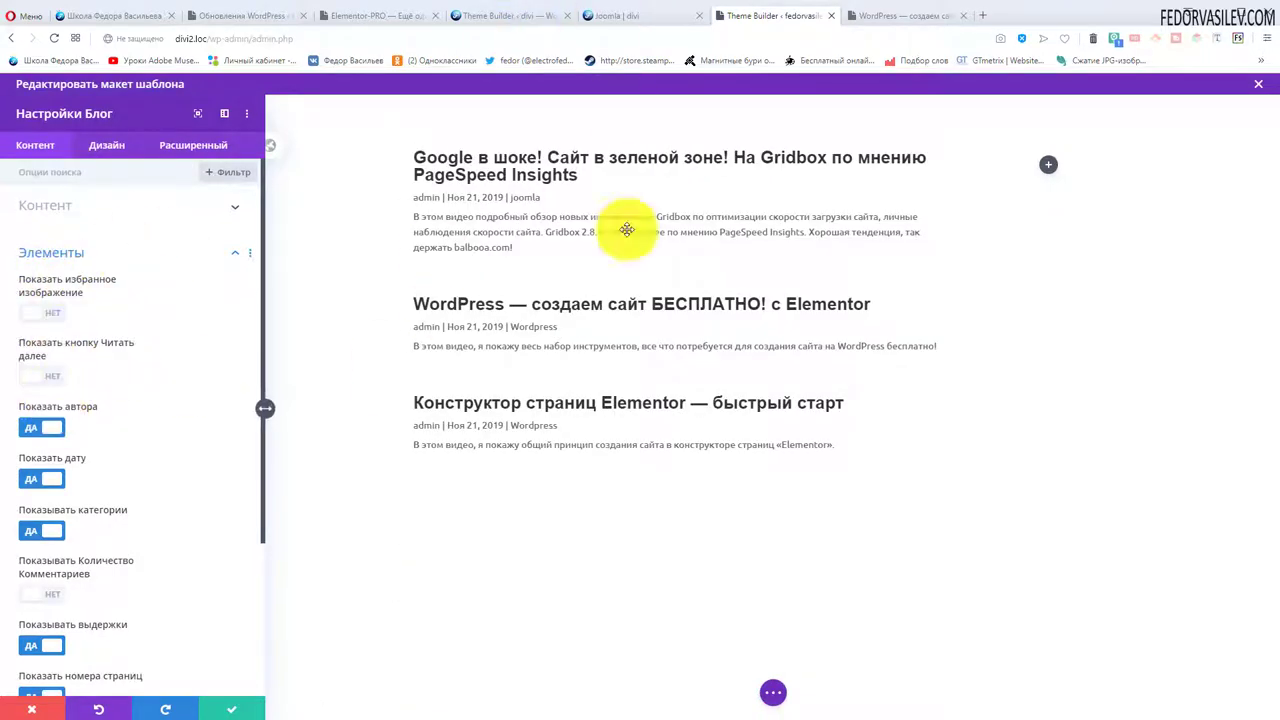
click(60, 312)
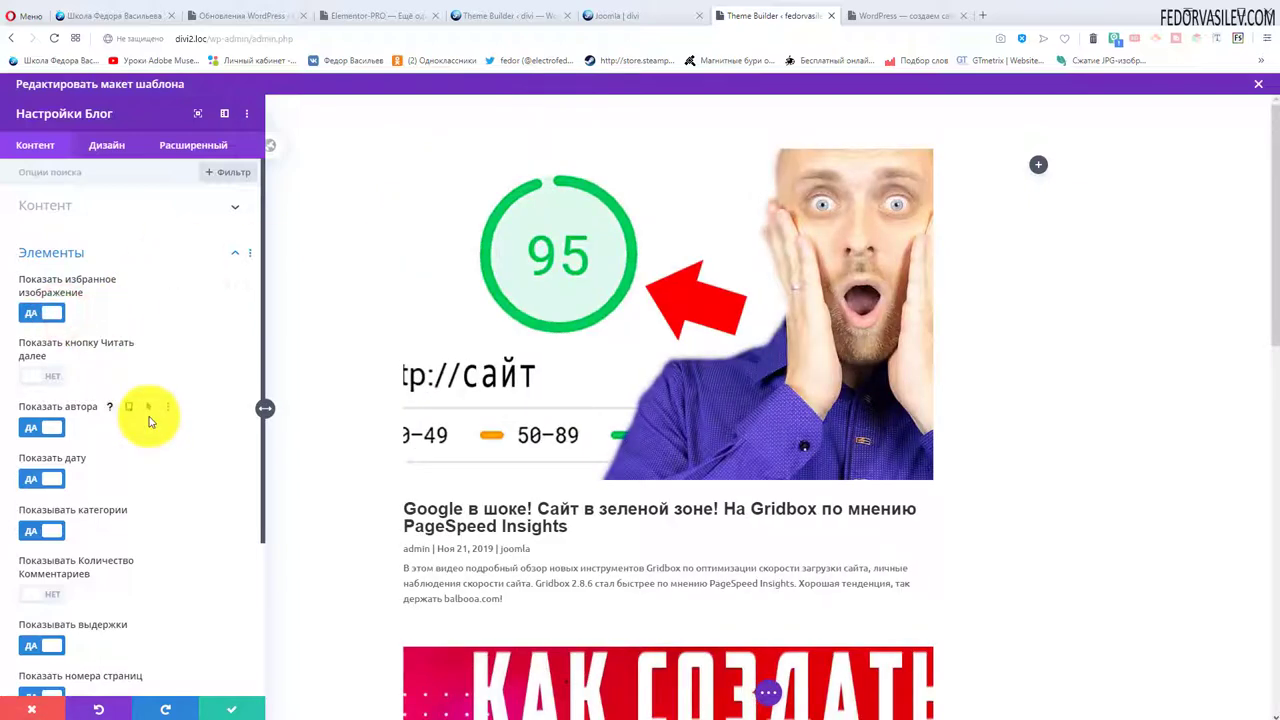
- Enable the read-more button and the comment count for the posts in the Blog module
click(63, 382)
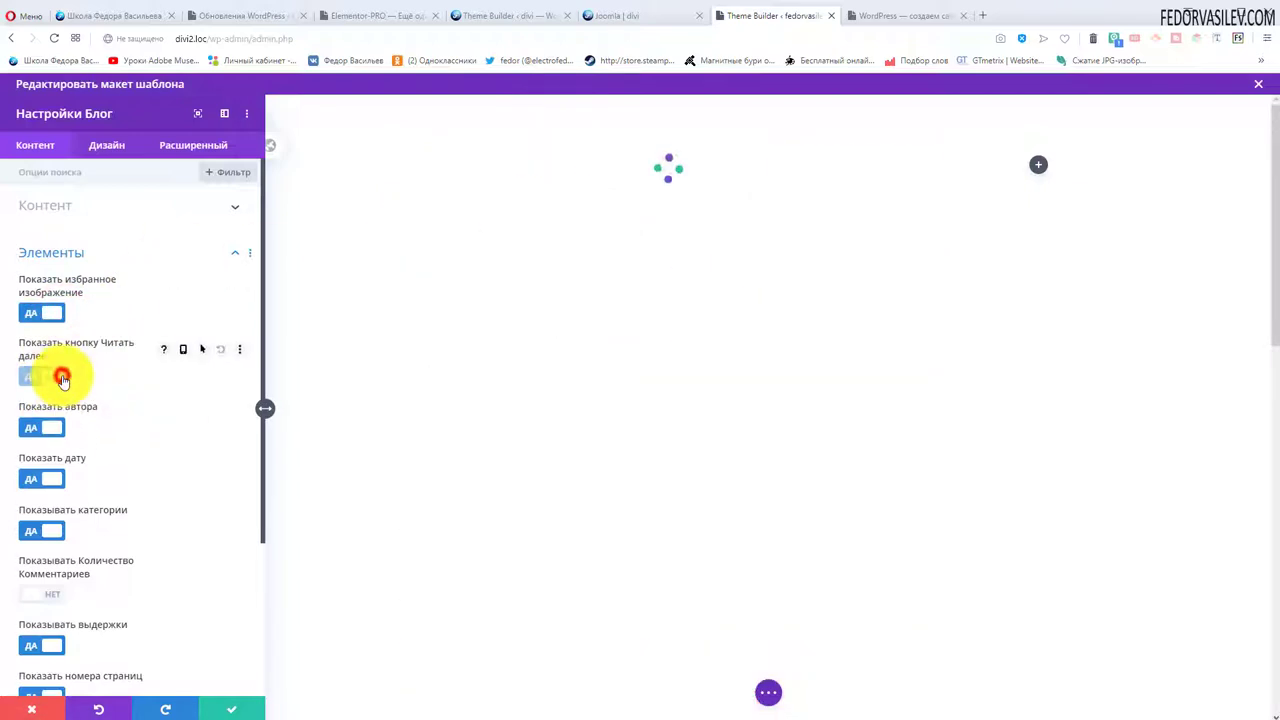
scroll(643, 505, down, 1)
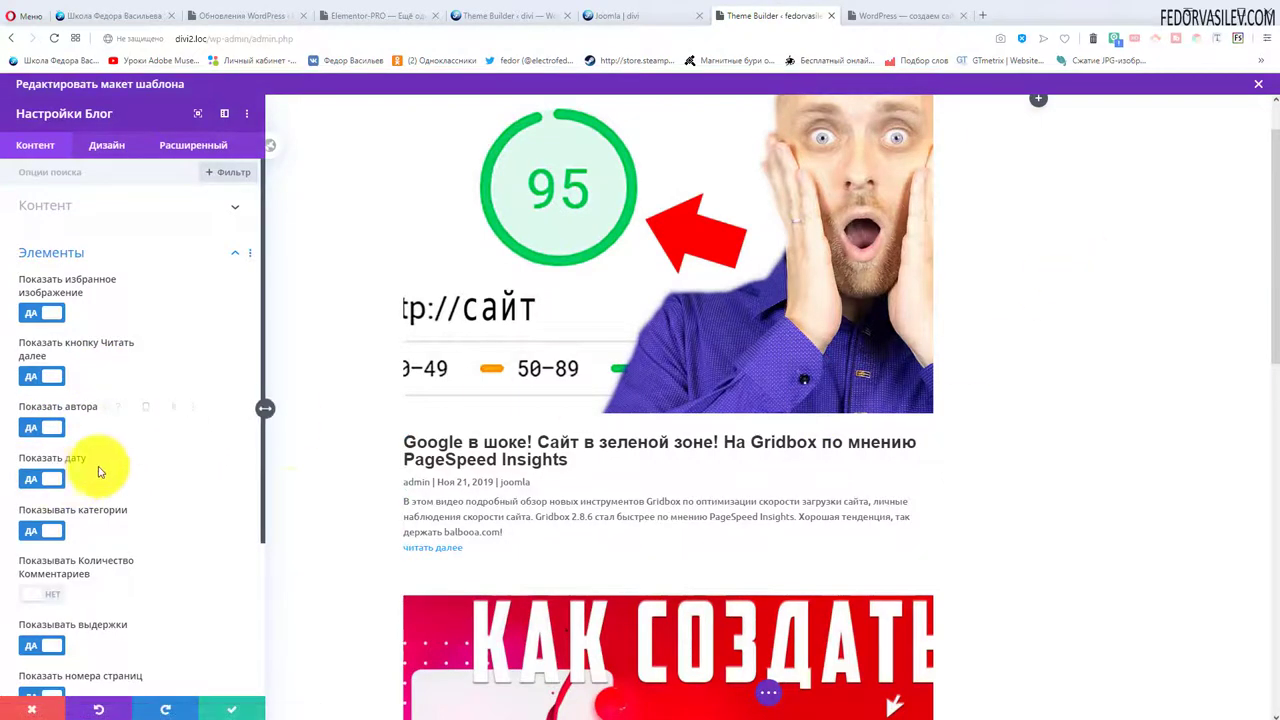
scroll(118, 470, down, 2)
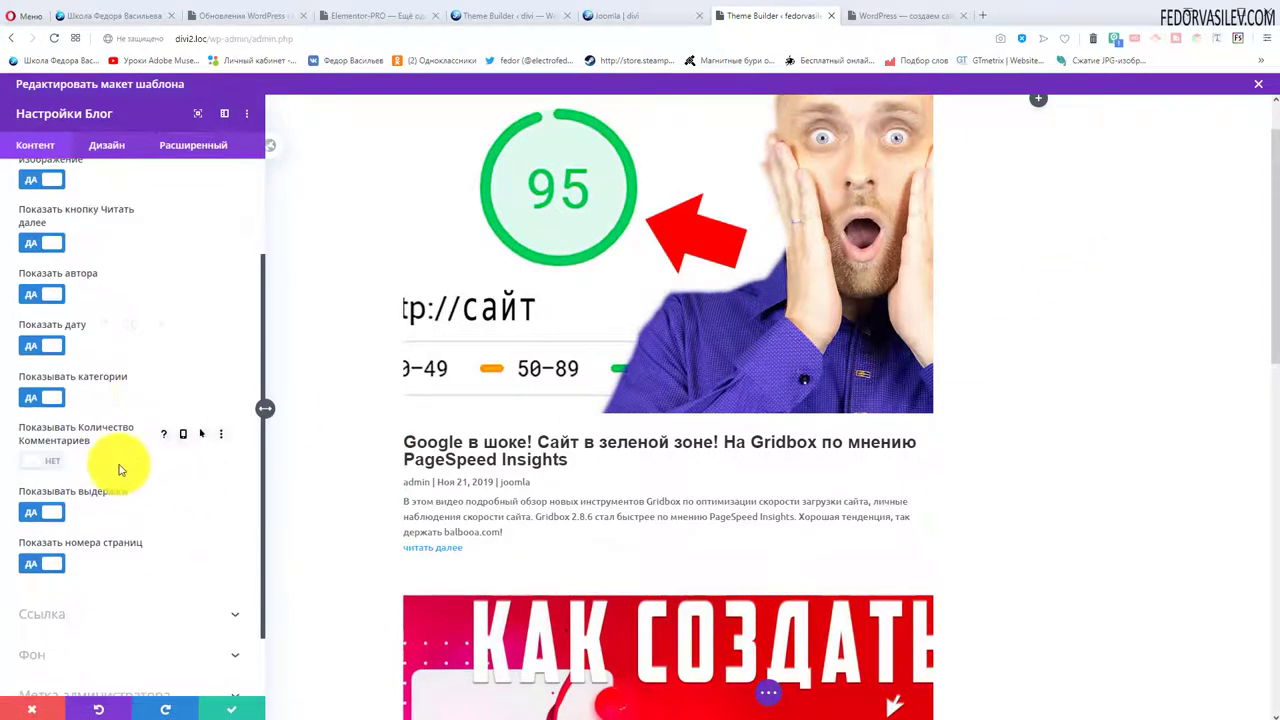
click(58, 466)
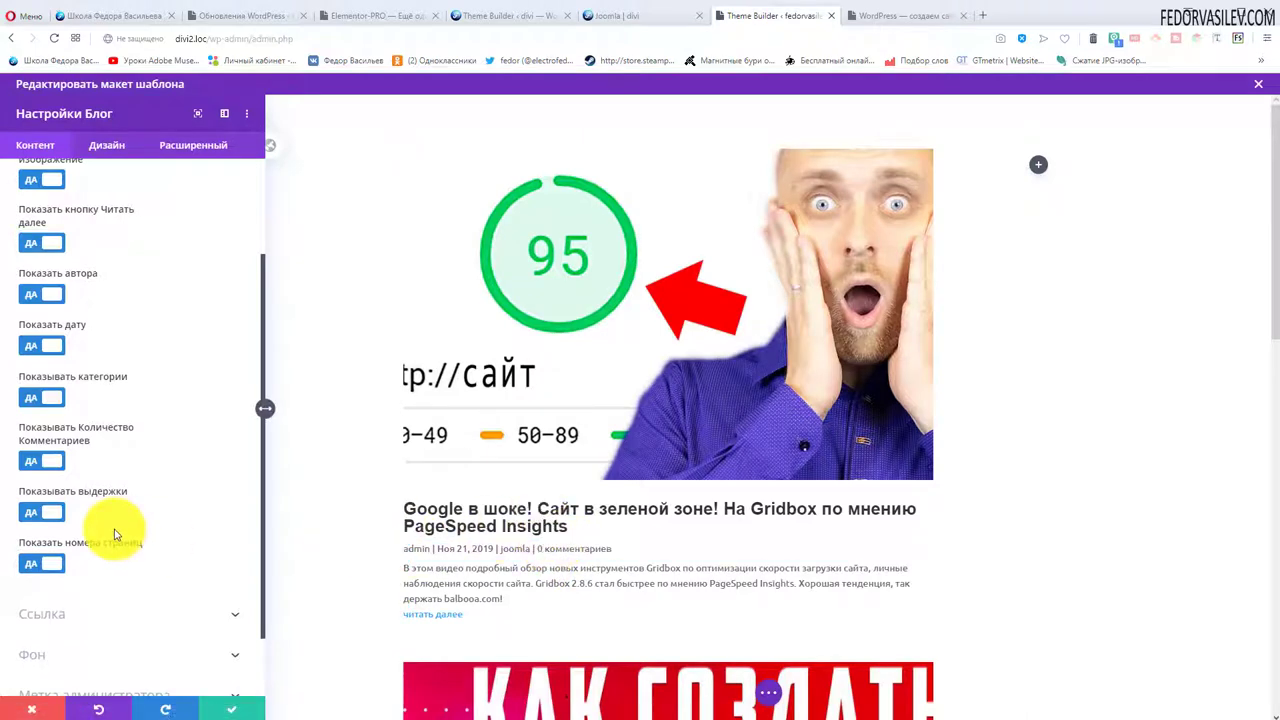
- Try hiding the post excerpts, restore them, and review the post list where page numbers would appear
click(41, 511)
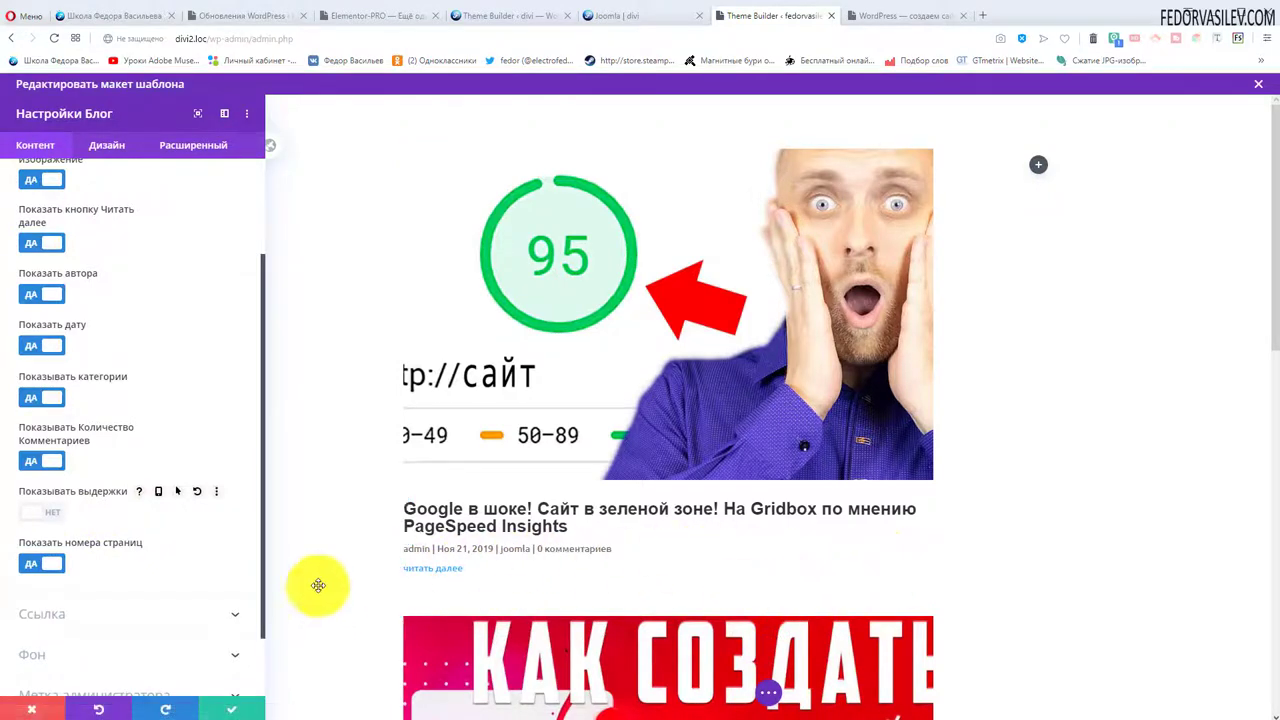
click(44, 513)
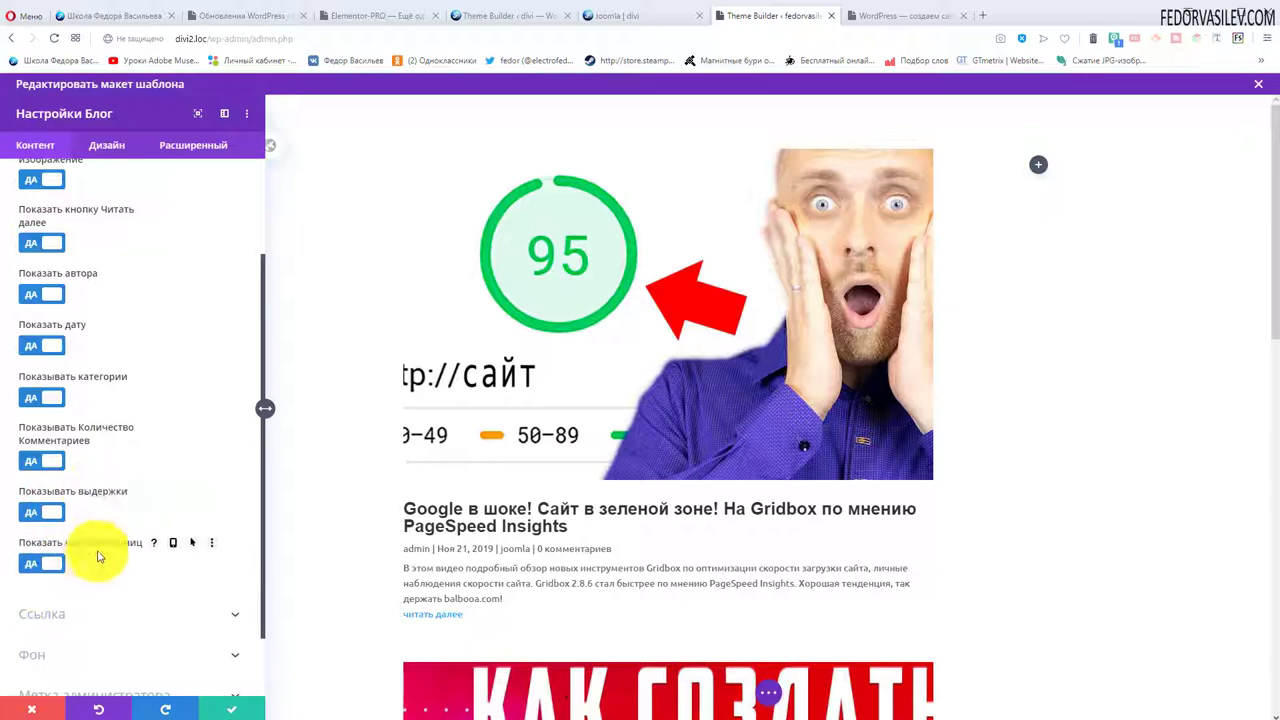
scroll(880, 571, down, 10)
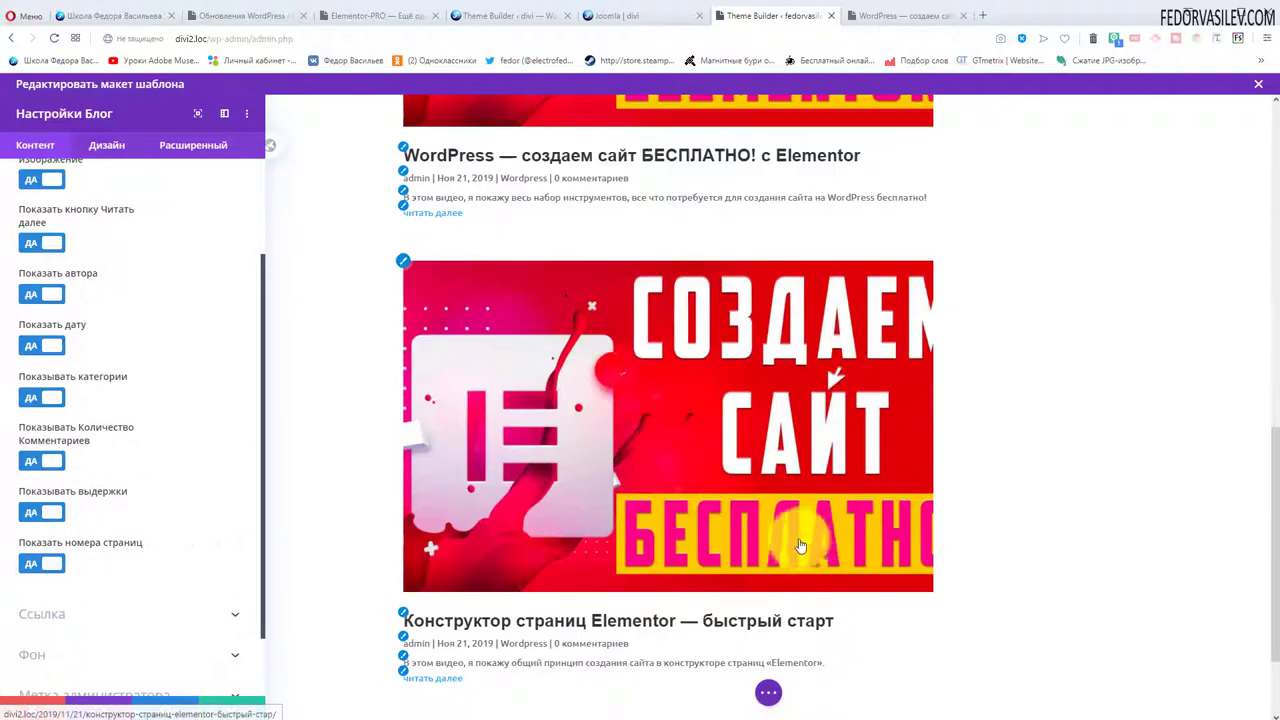
scroll(785, 543, up, 5)
scroll(650, 550, up, 3)
scroll(163, 534, down, 2)
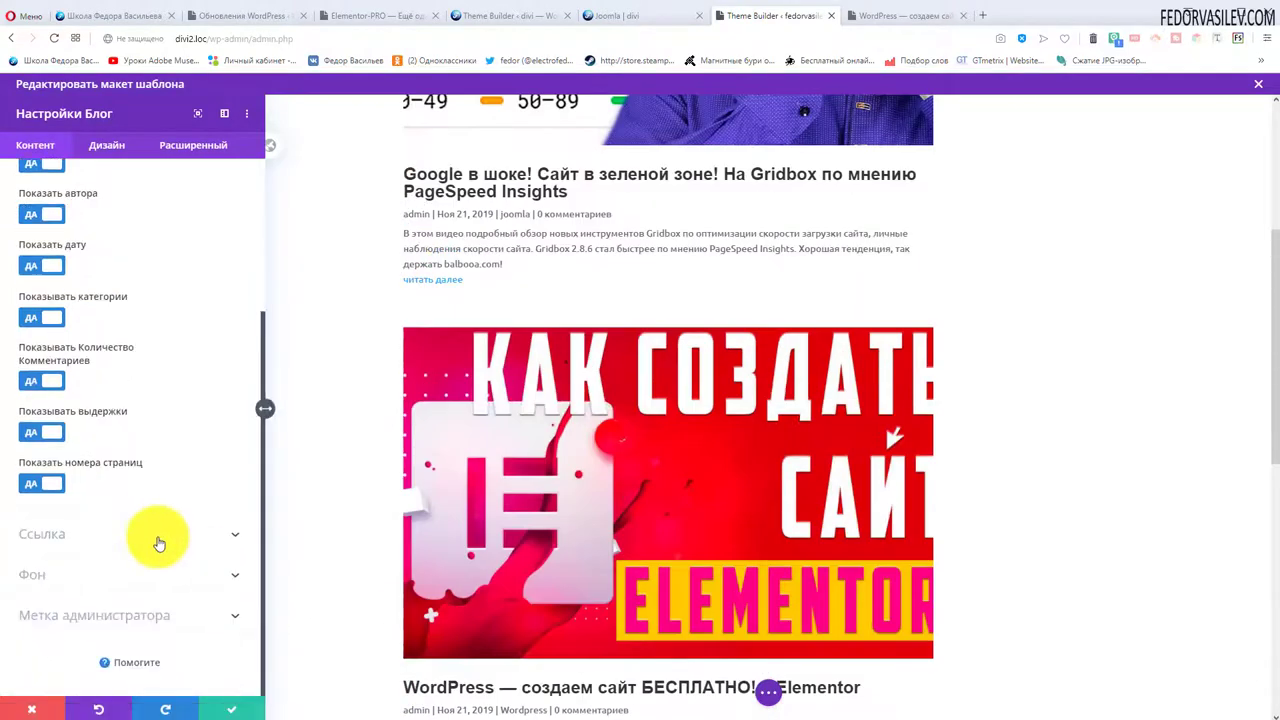
- Set the Blog module's background color to the purple preset and check it across all posts in the preview
click(45, 562)
click(208, 543)
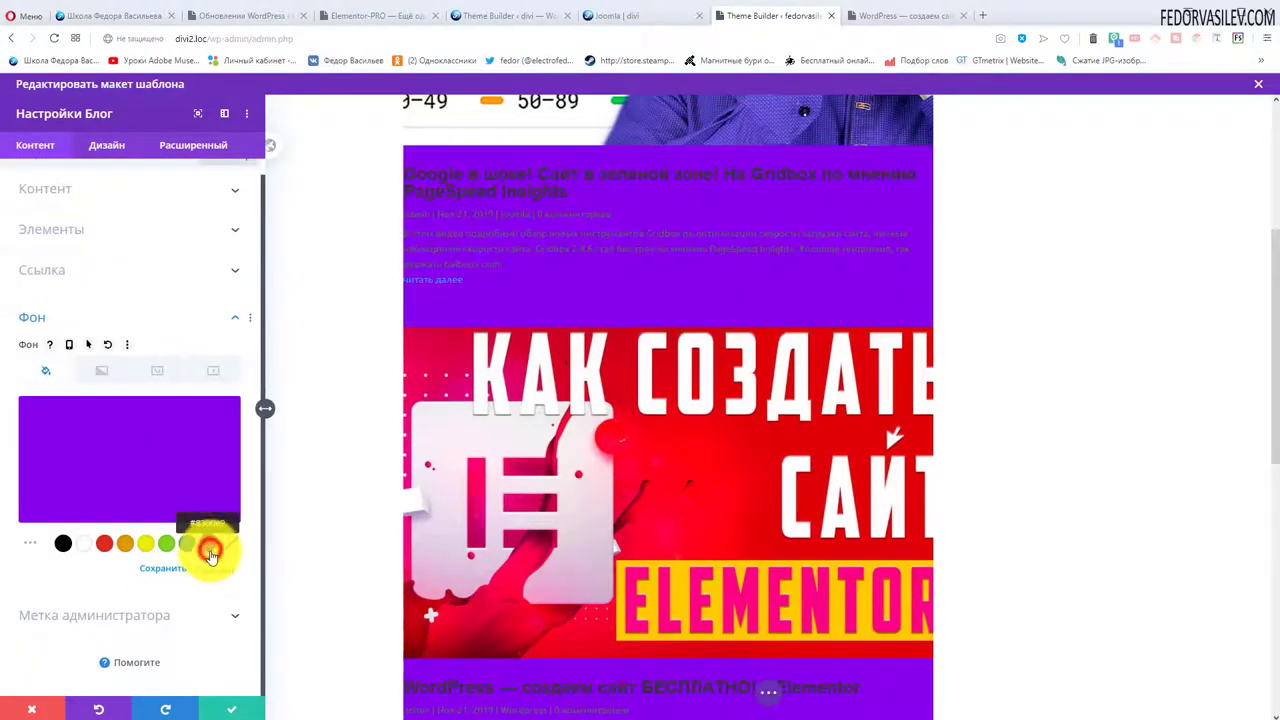
scroll(780, 551, up, 2)
scroll(716, 433, down, 1)
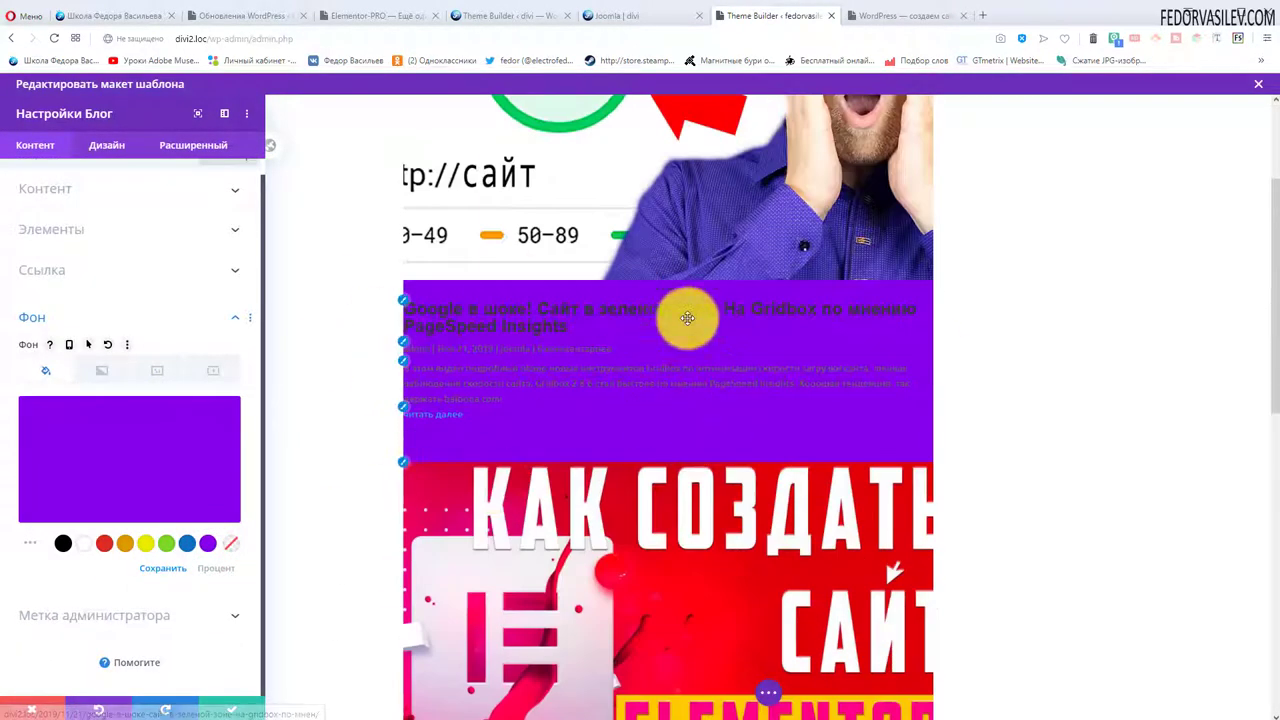
scroll(609, 233, down, 2)
scroll(609, 233, down, 6)
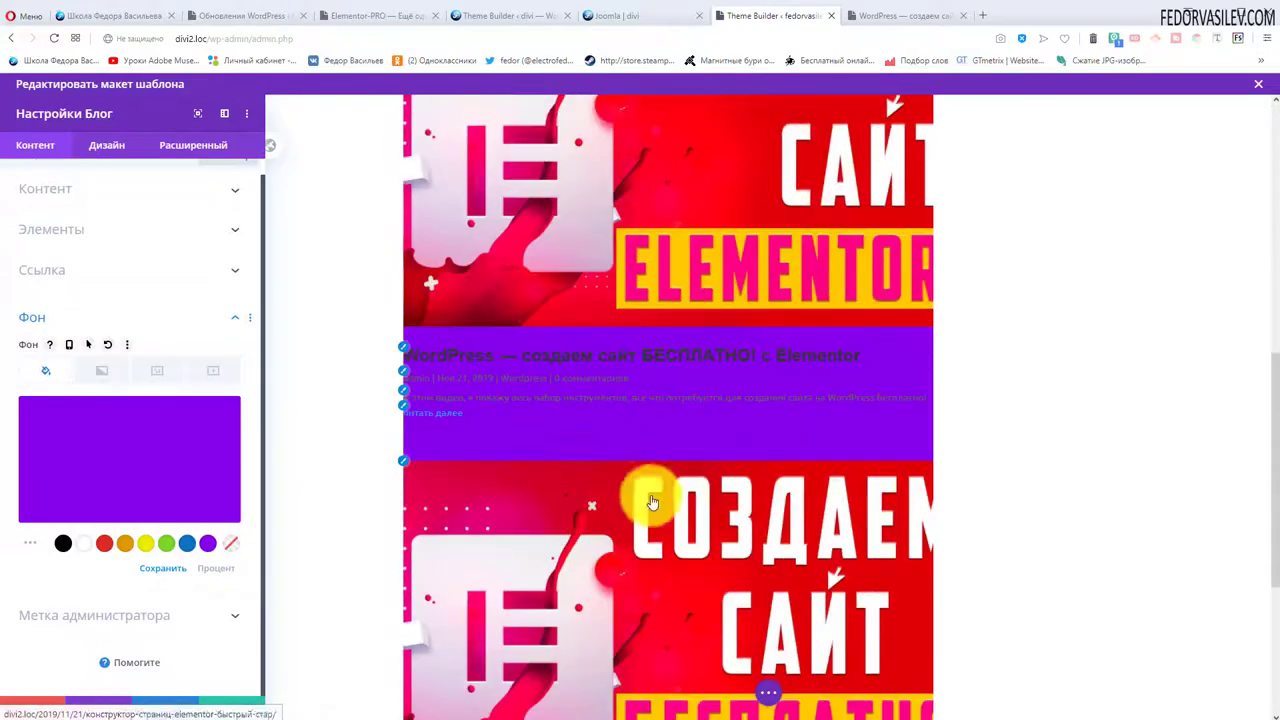
scroll(714, 409, up, 5)
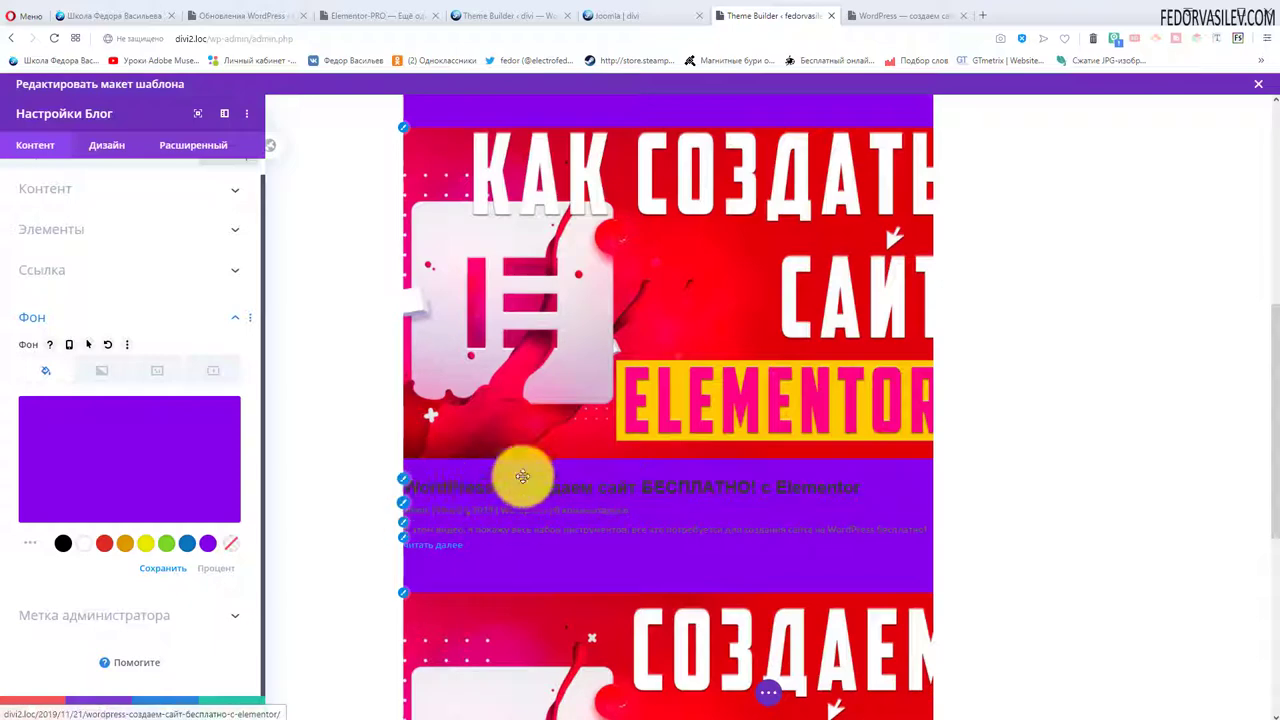
scroll(651, 506, up, 5)
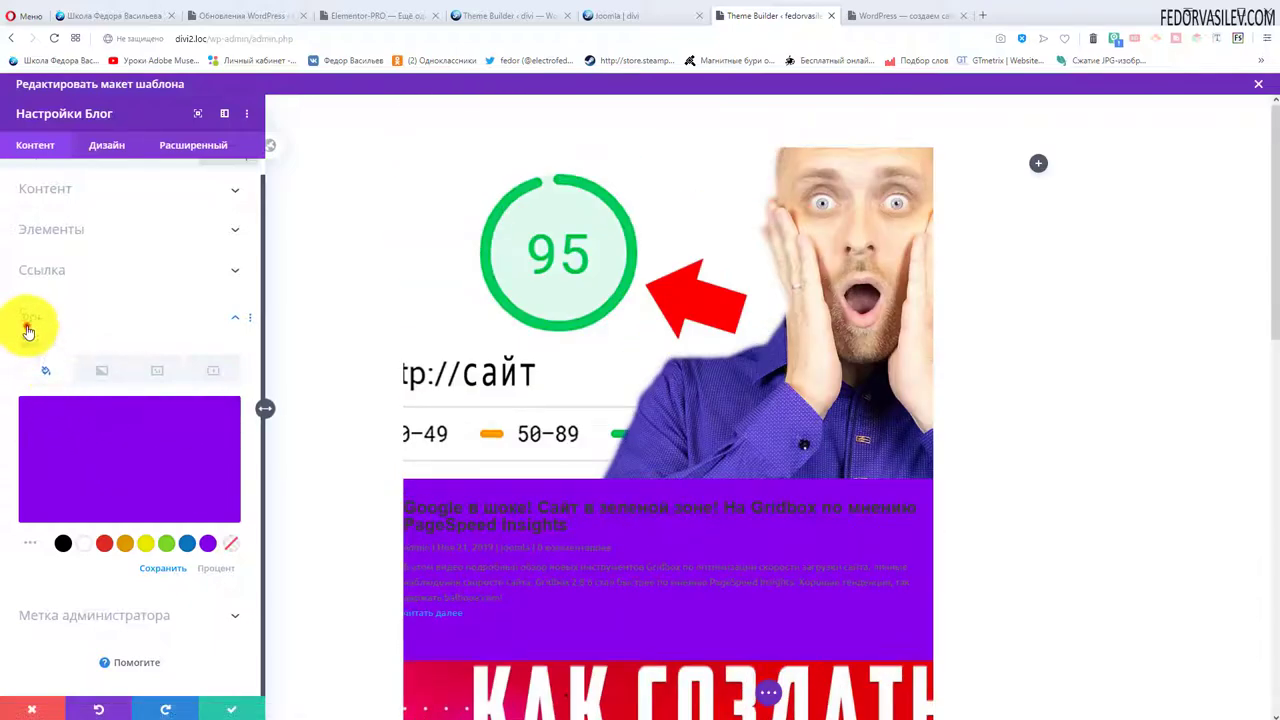
- Open the Blog module's design settings and compare its post text styling with the finished demo site
click(28, 328)
click(106, 145)
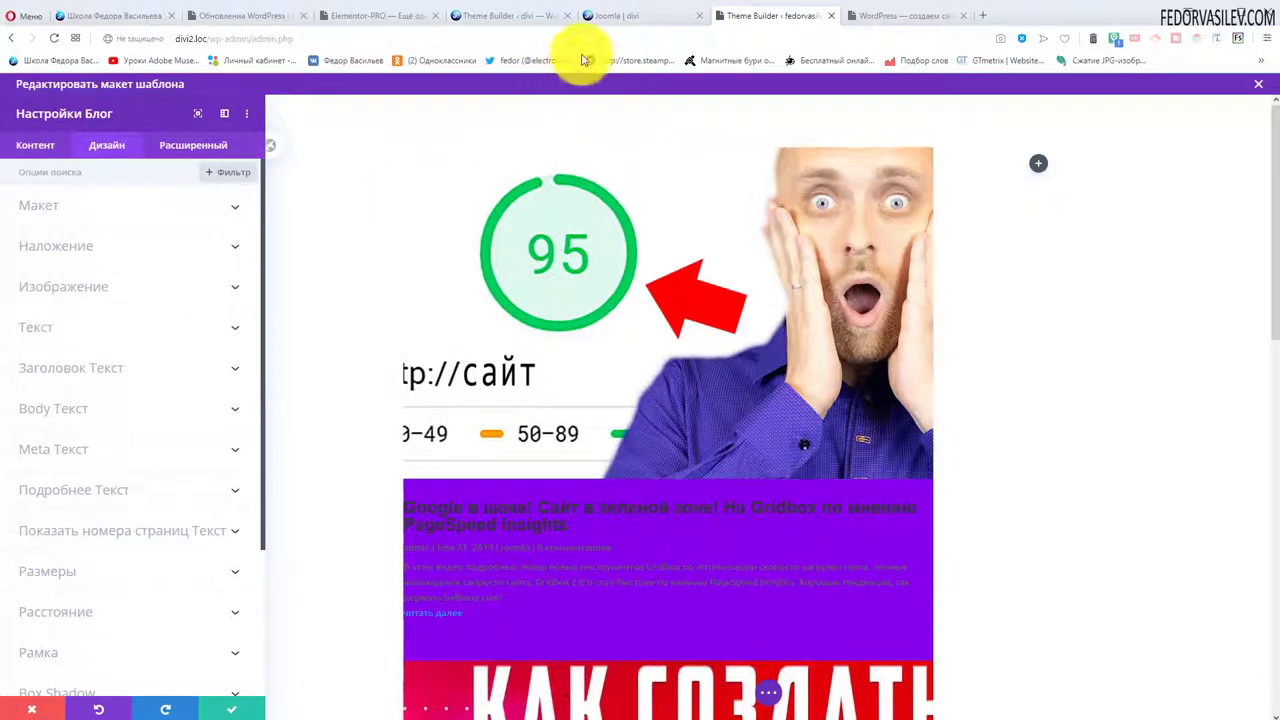
click(636, 18)
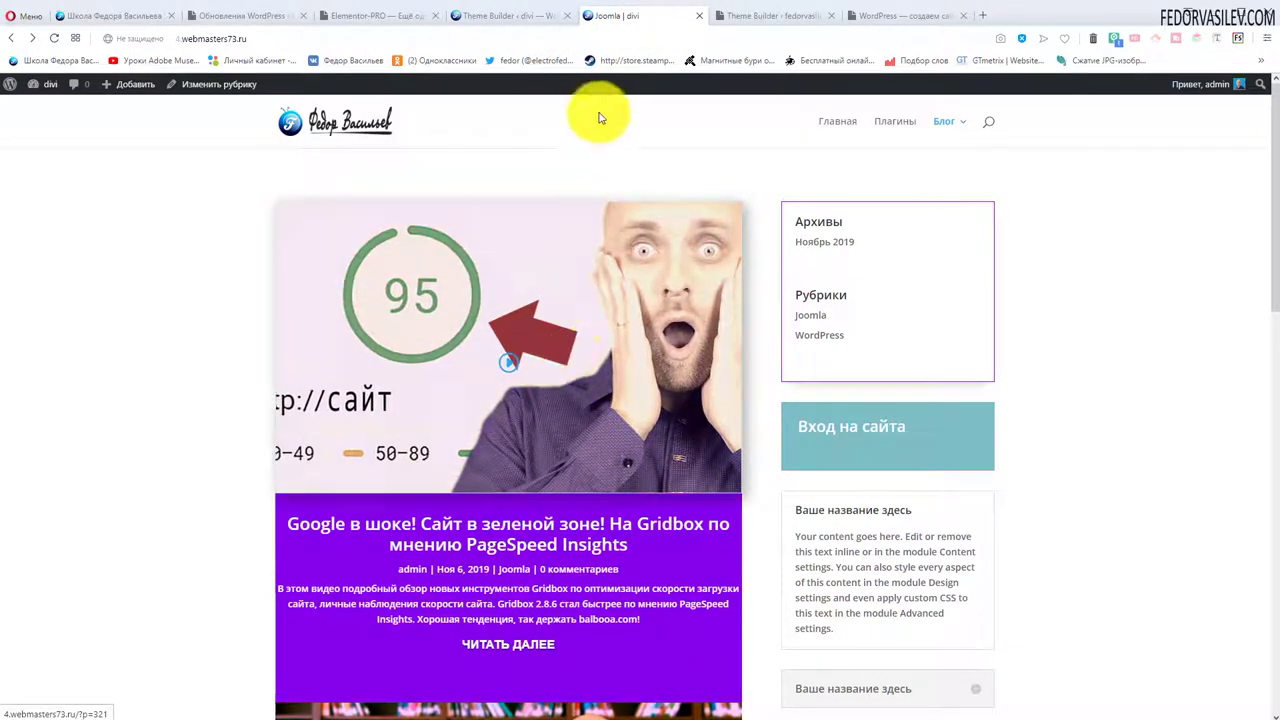
click(742, 20)
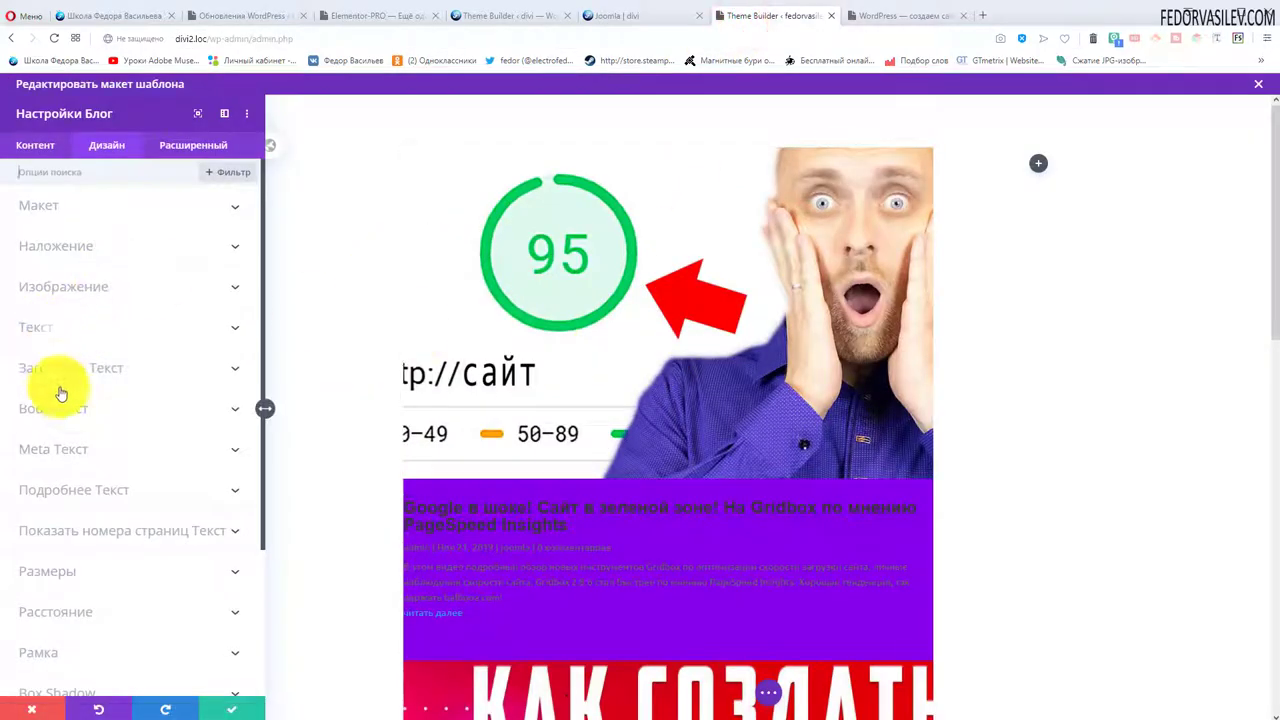
- Set the Blog module's title text color to white
click(60, 370)
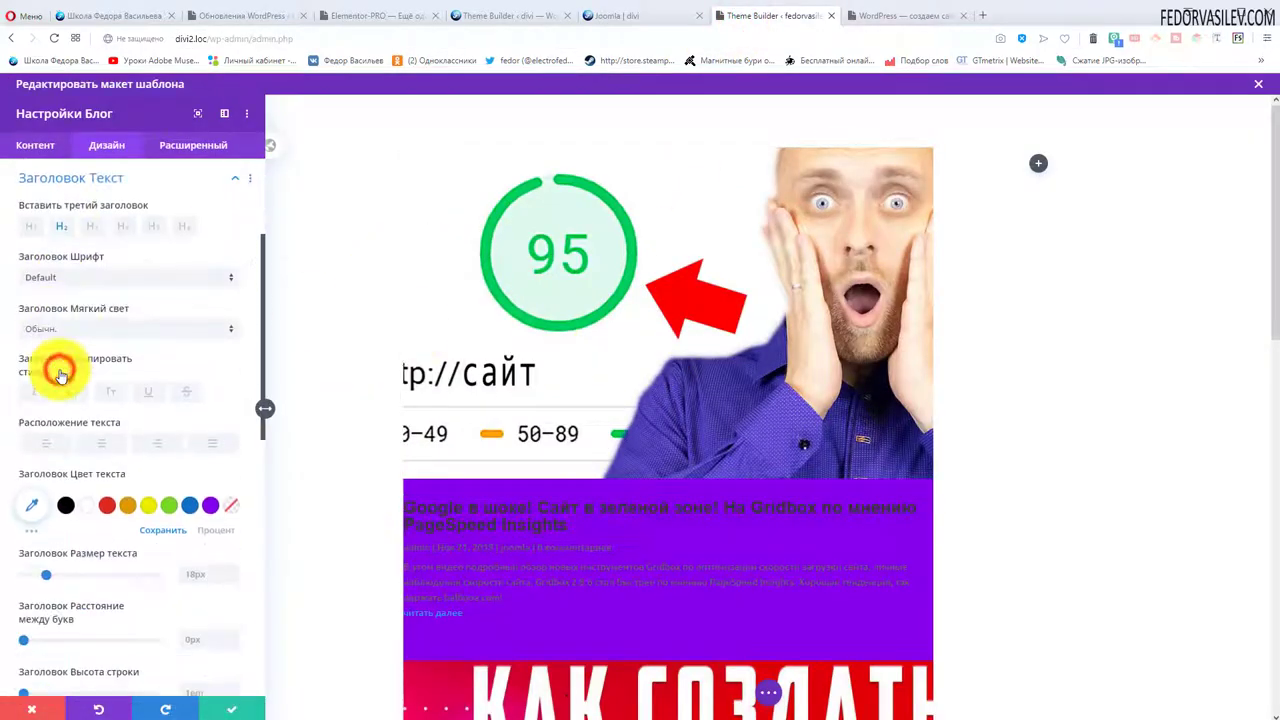
click(87, 507)
scroll(34, 371, up, 3)
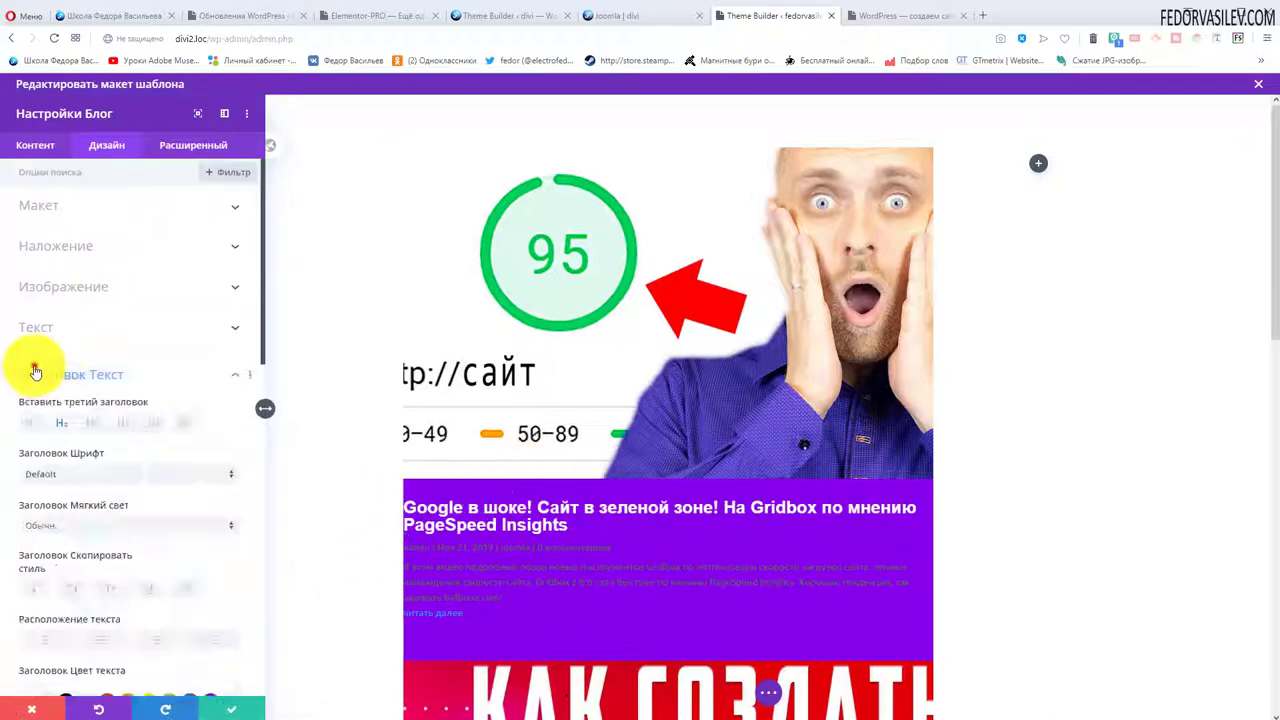
click(34, 367)
- Set the Blog module's body text color to white
click(45, 408)
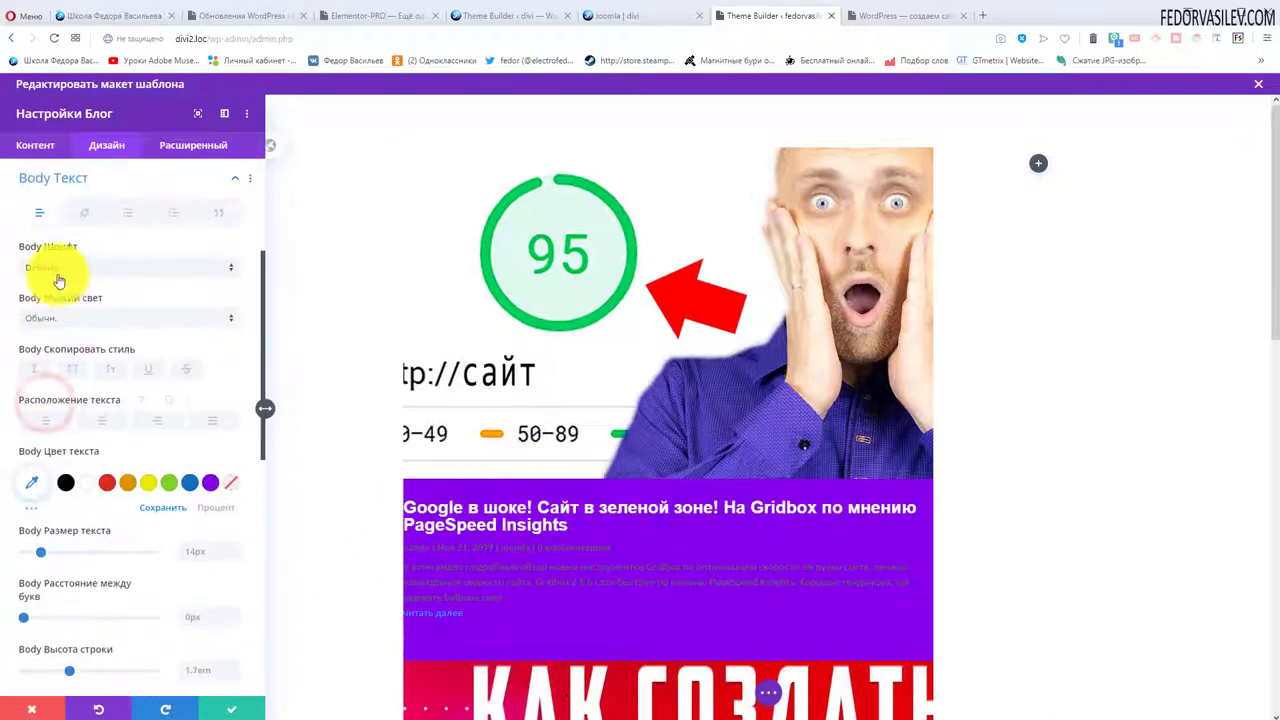
click(87, 492)
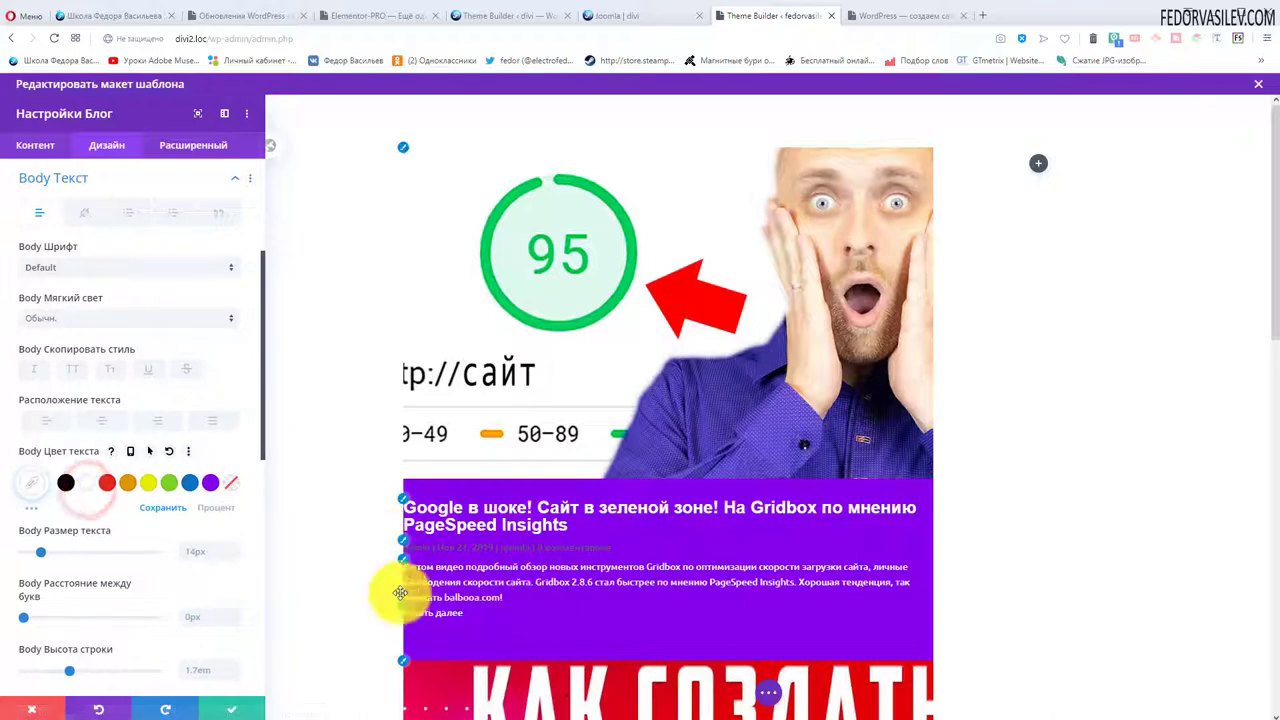
scroll(90, 400, up, 5)
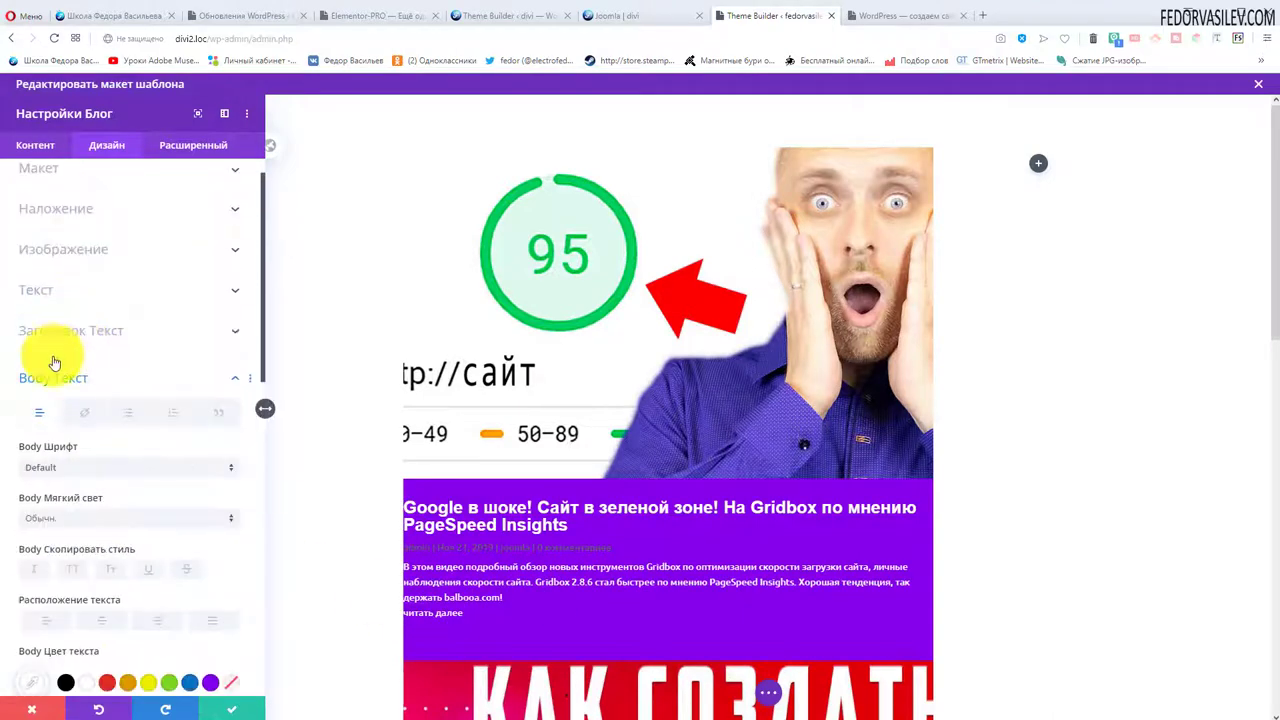
click(52, 371)
- Set the Blog module's meta text color to white
click(57, 413)
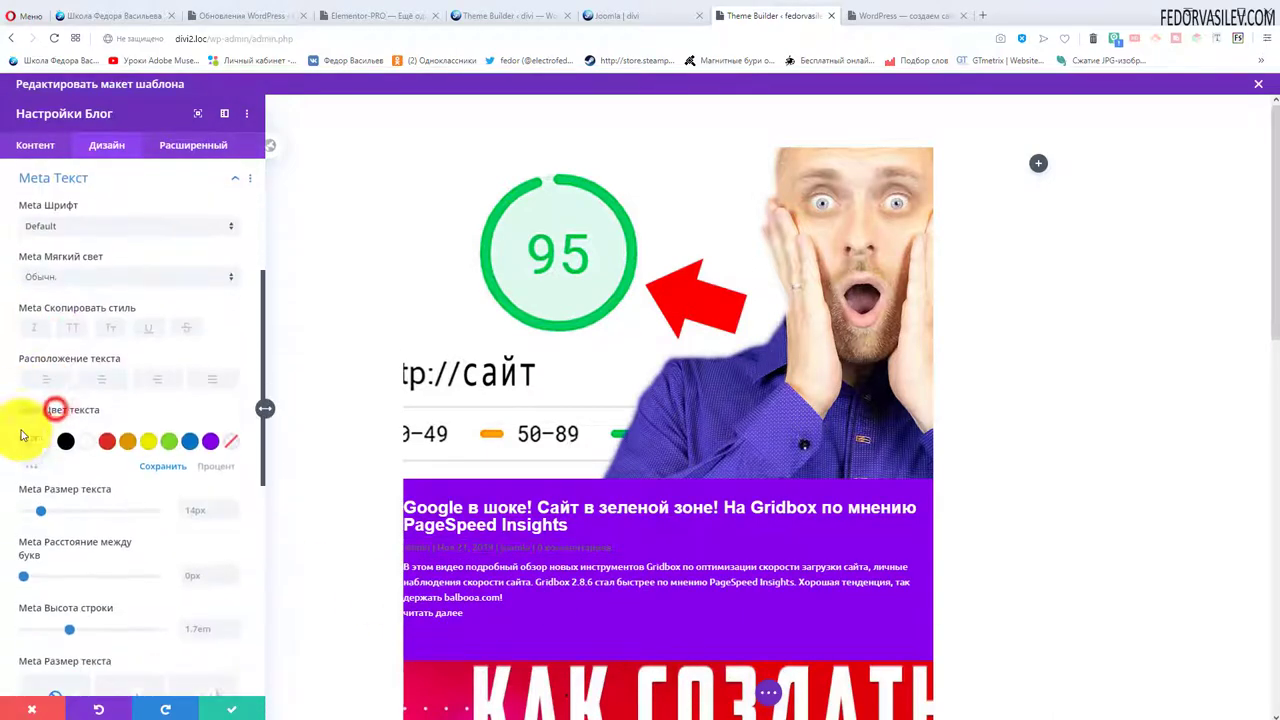
click(87, 441)
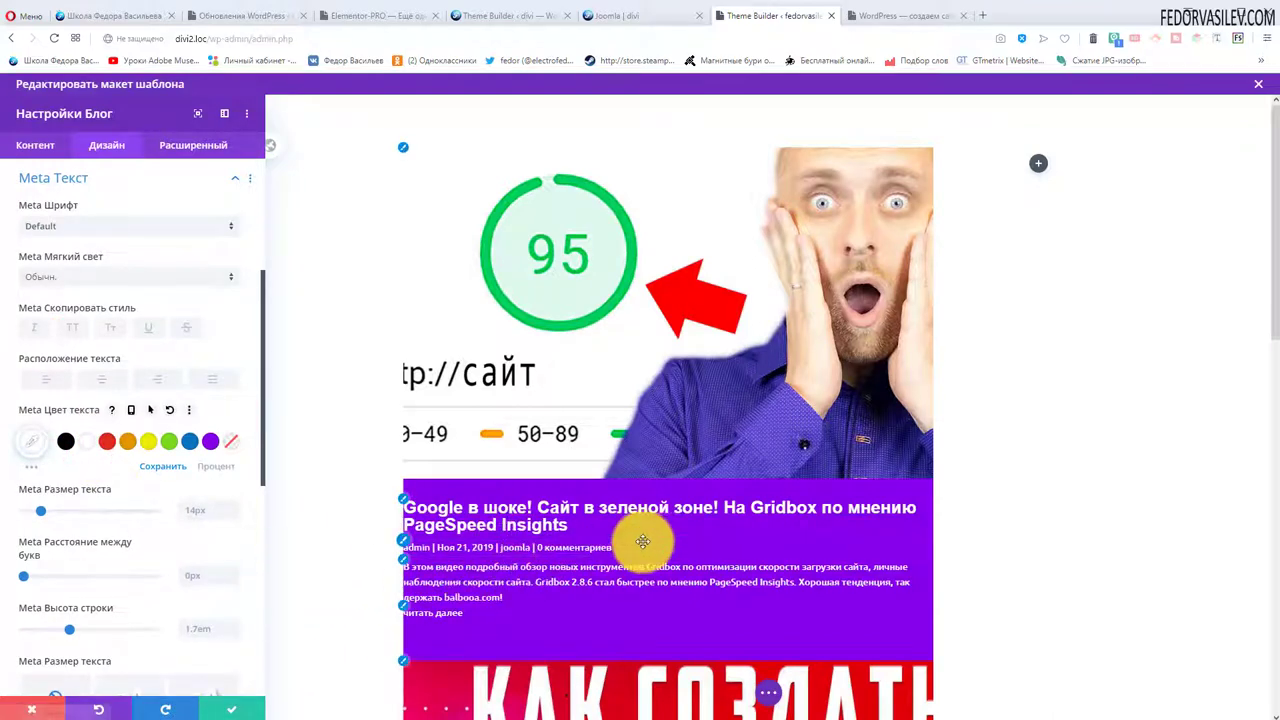
scroll(91, 366, up, 2)
click(45, 309)
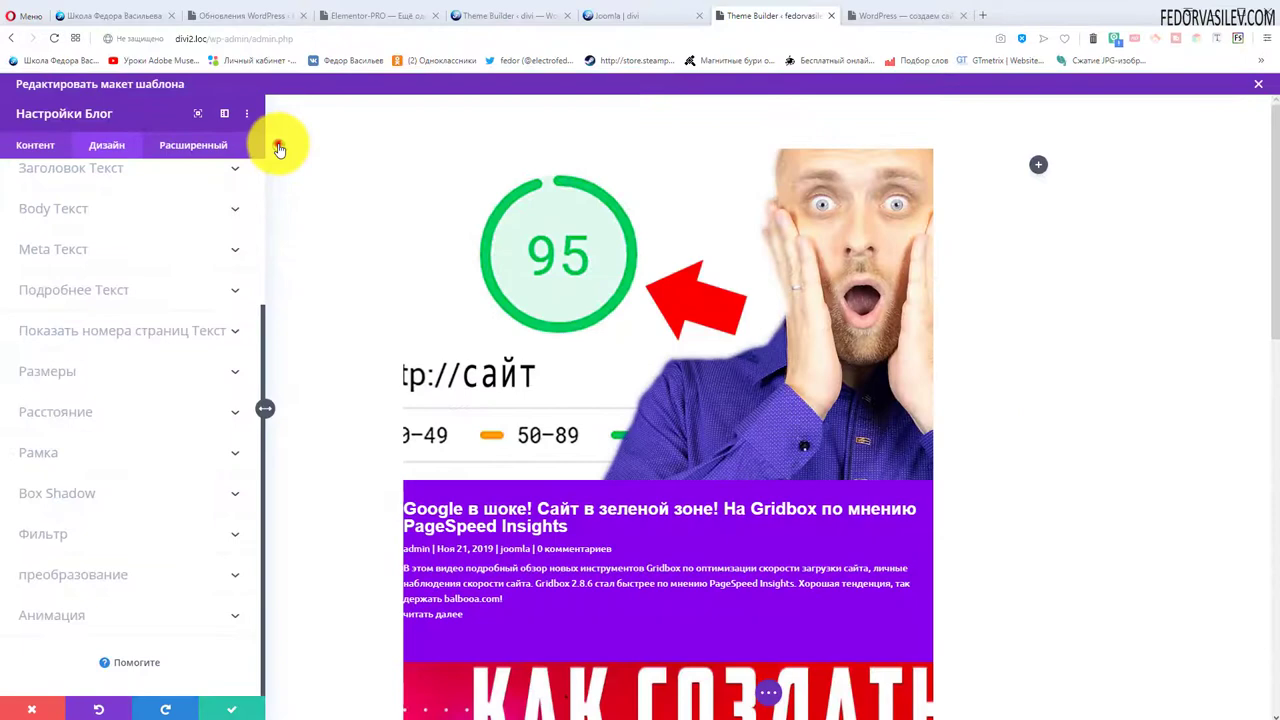
- Open the global default settings for Blog modules and display their design options
click(279, 148)
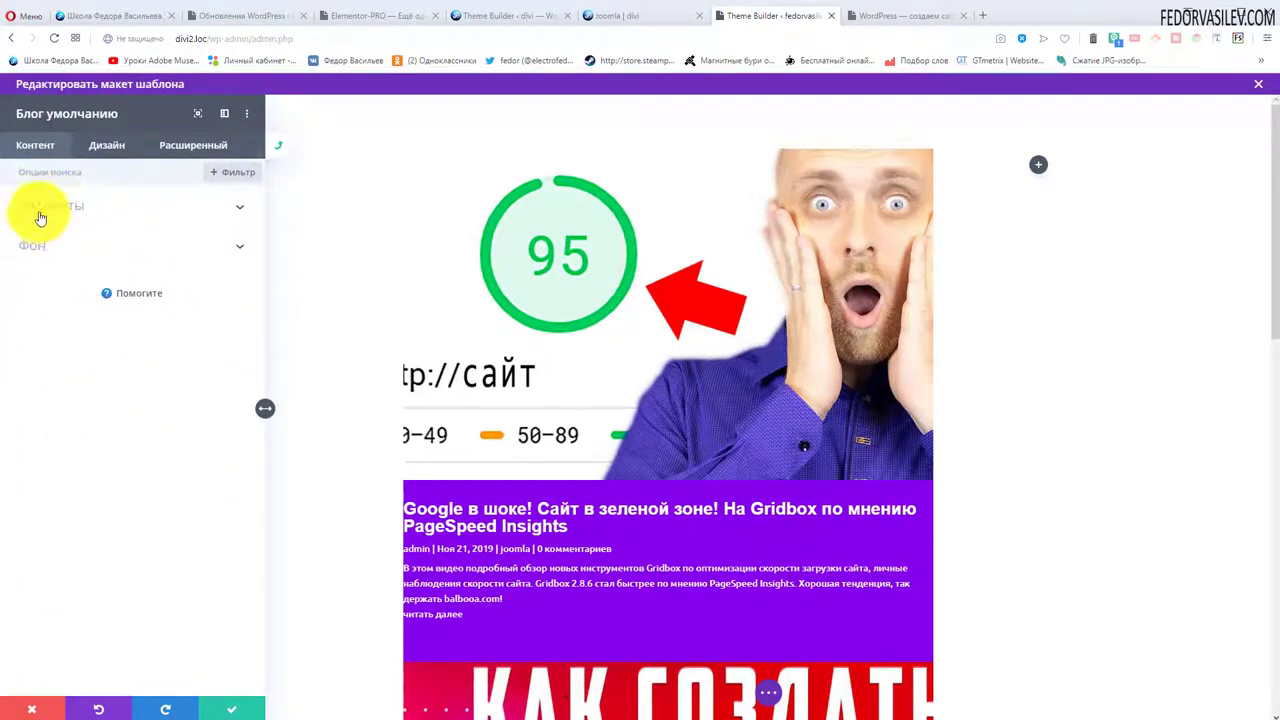
click(111, 150)
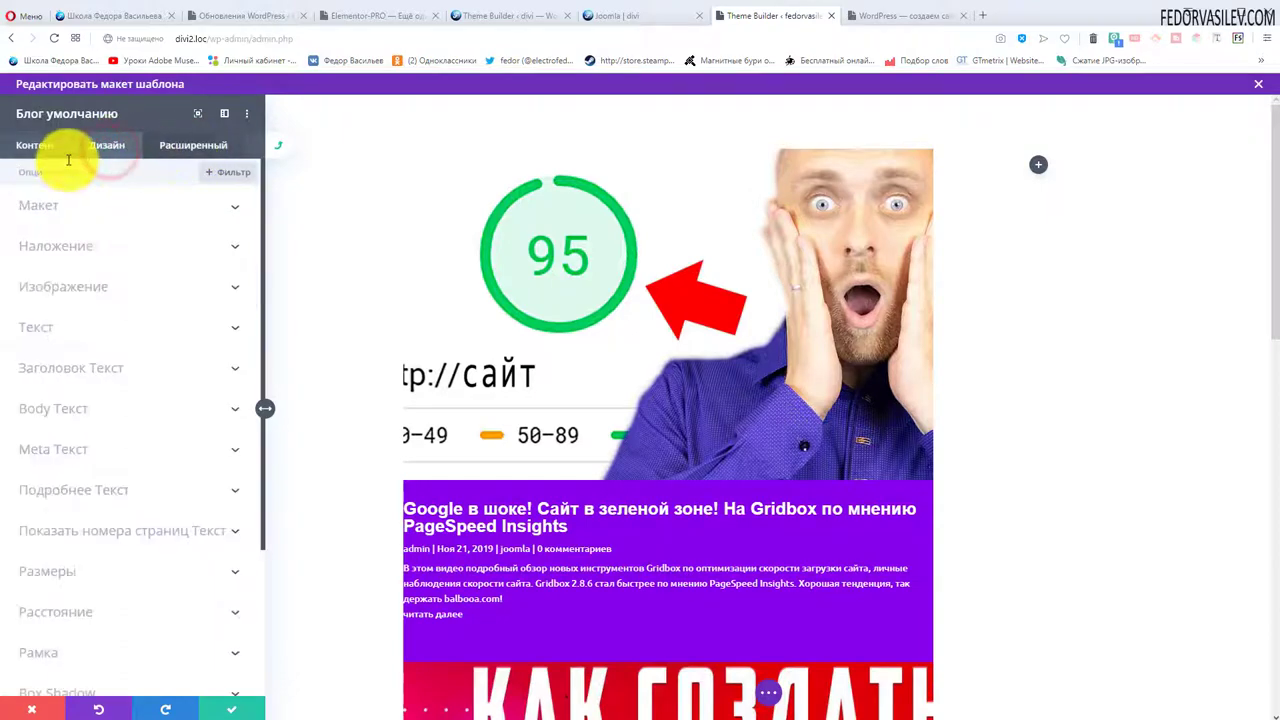
- Examine the element, design and advanced options in the Blog module's global defaults and compare them with the post list preview
click(186, 147)
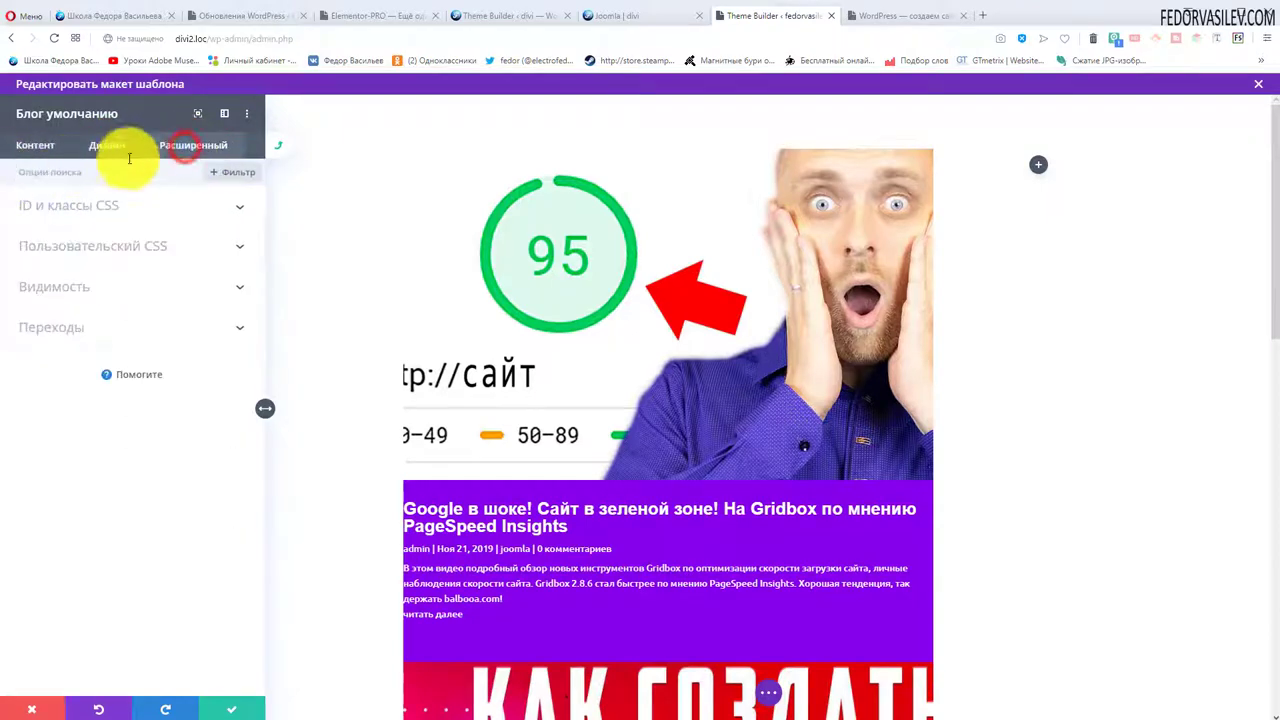
click(30, 145)
click(62, 207)
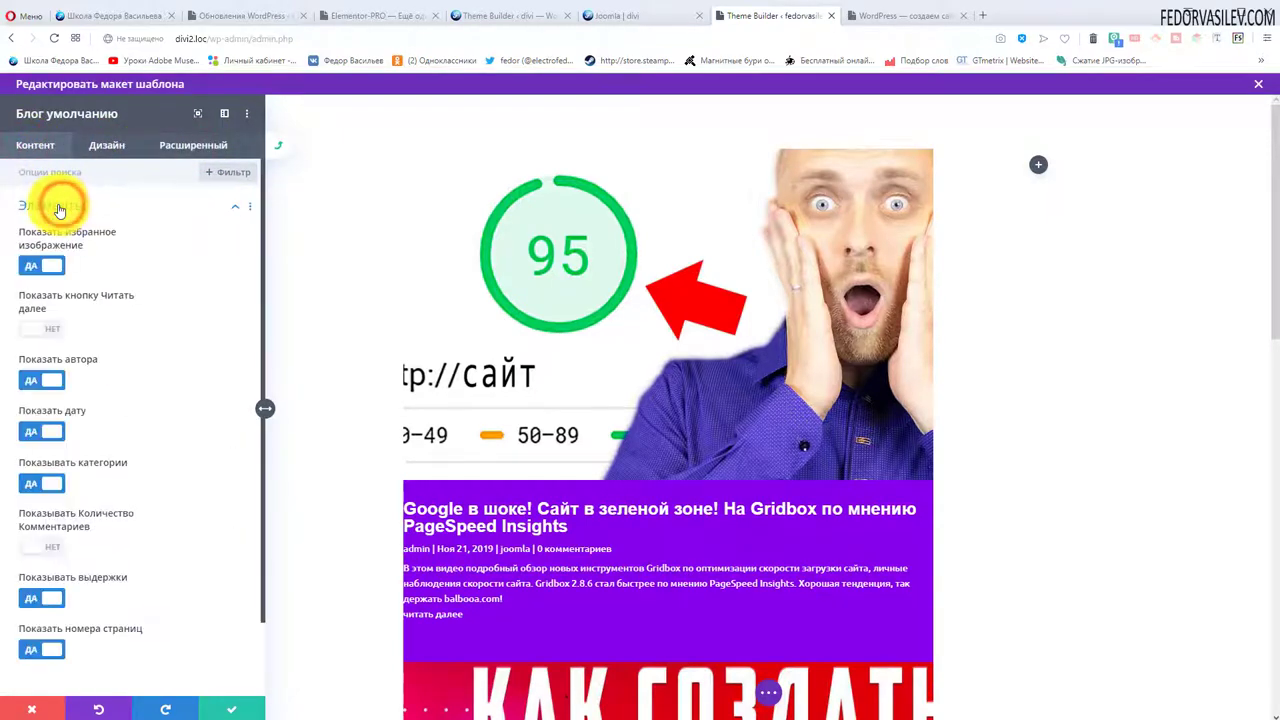
click(59, 207)
click(106, 146)
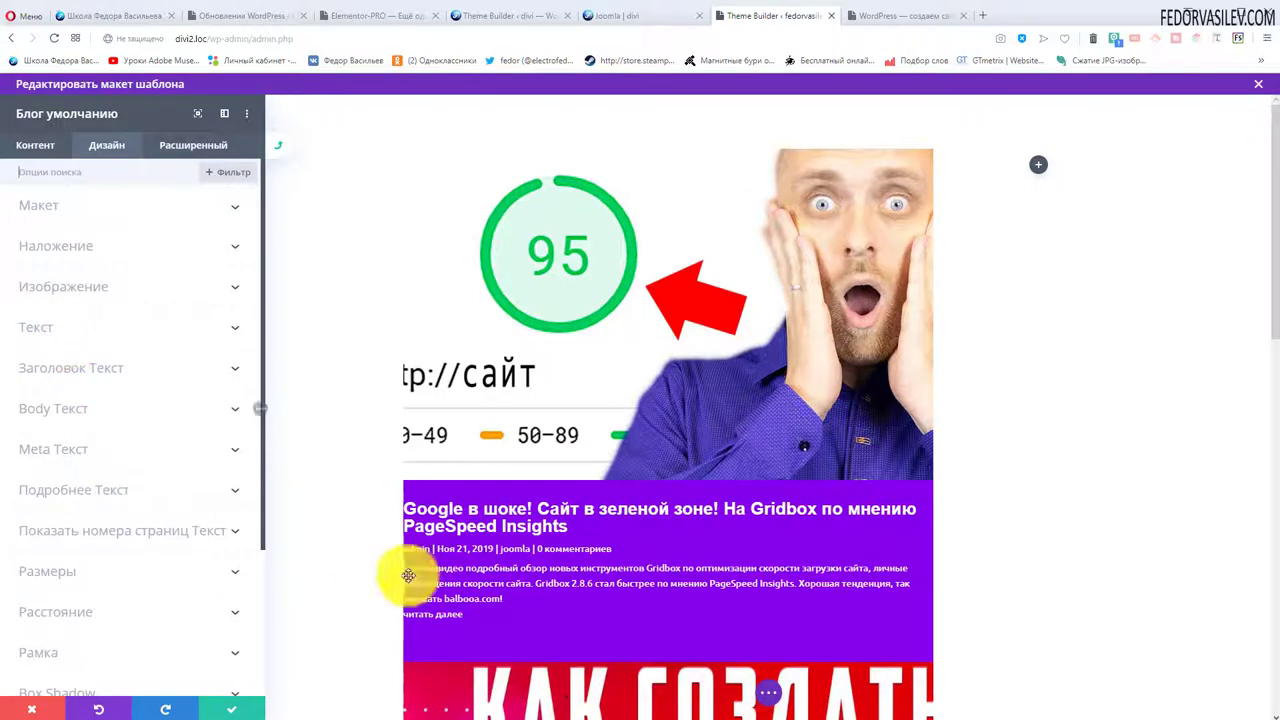
scroll(586, 297, down, 10)
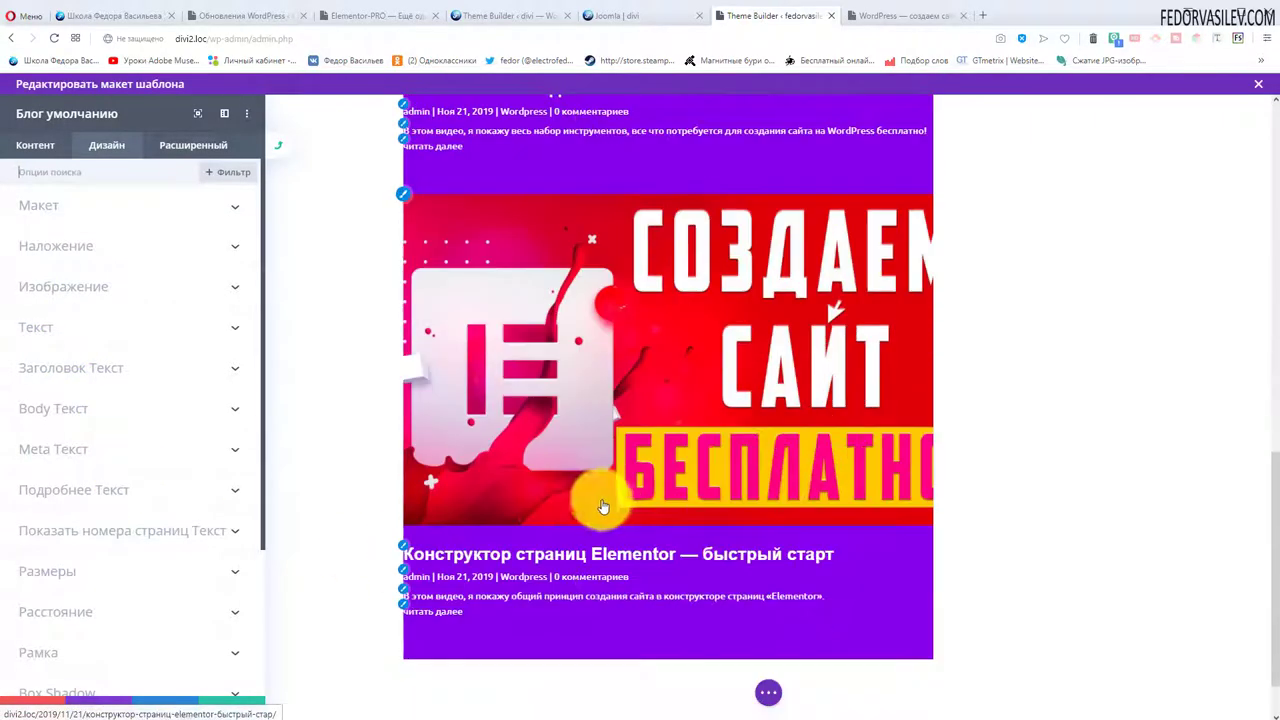
scroll(505, 432, up, 10)
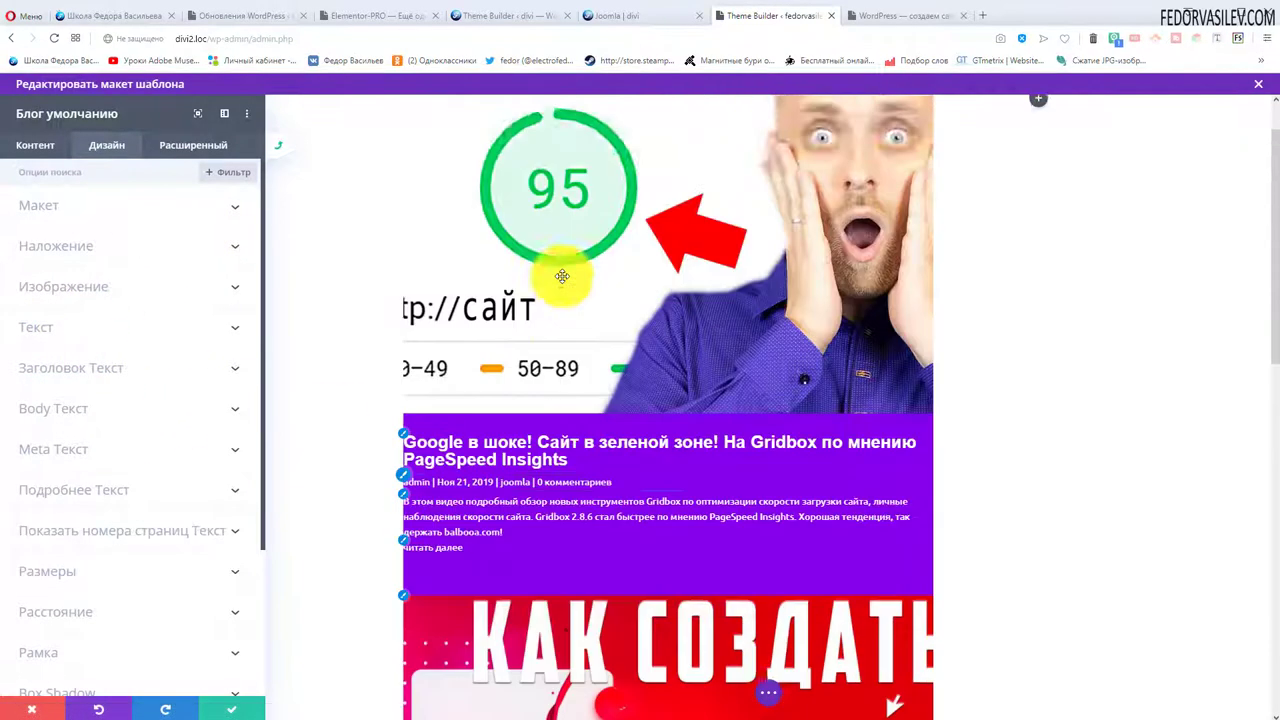
scroll(562, 290, down, 5)
scroll(555, 292, down, 5)
scroll(551, 294, up, 5)
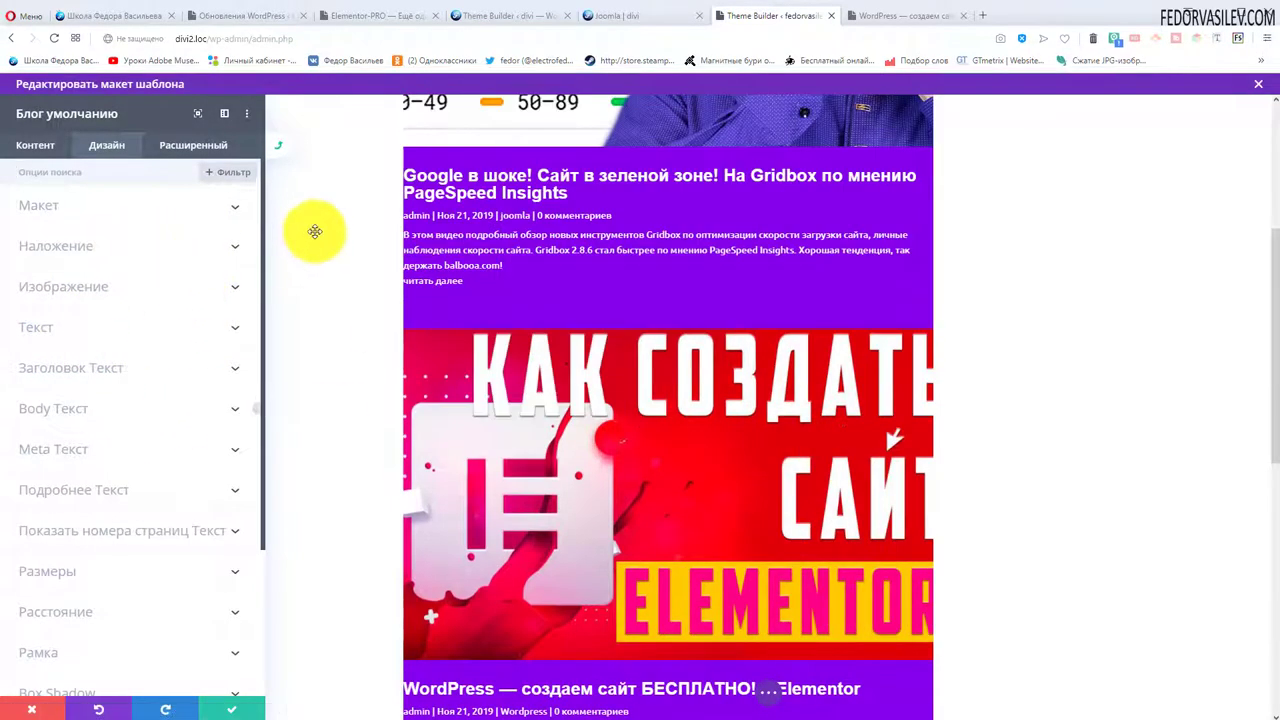
scroll(314, 229, up, 3)
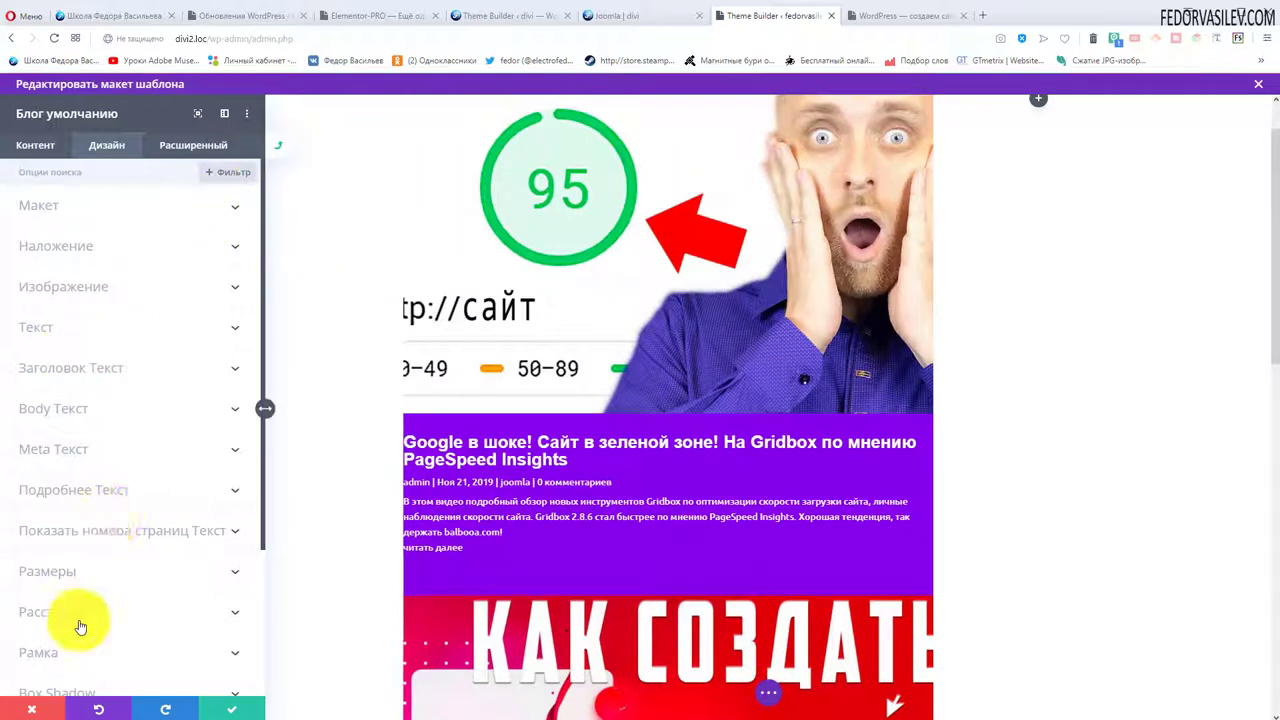
click(35, 145)
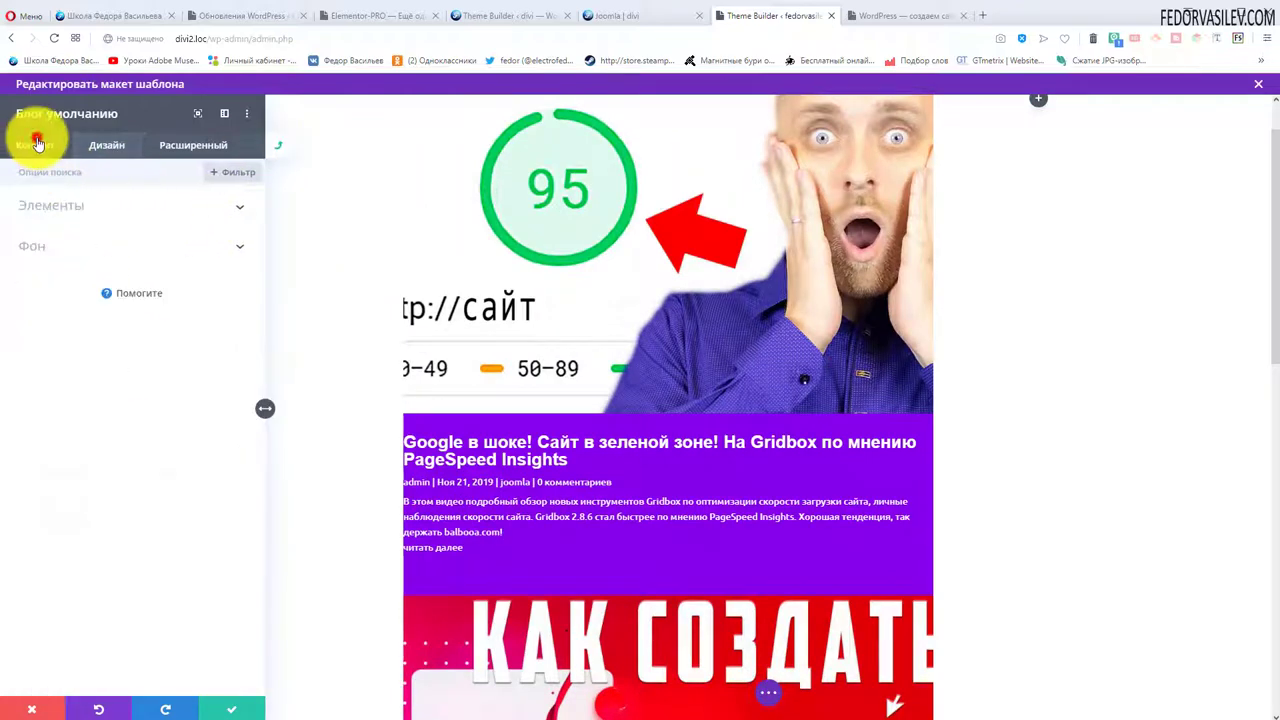
- Return to the individual Blog module's settings and review its content and design options alongside the post list
click(280, 150)
scroll(111, 291, down, 3)
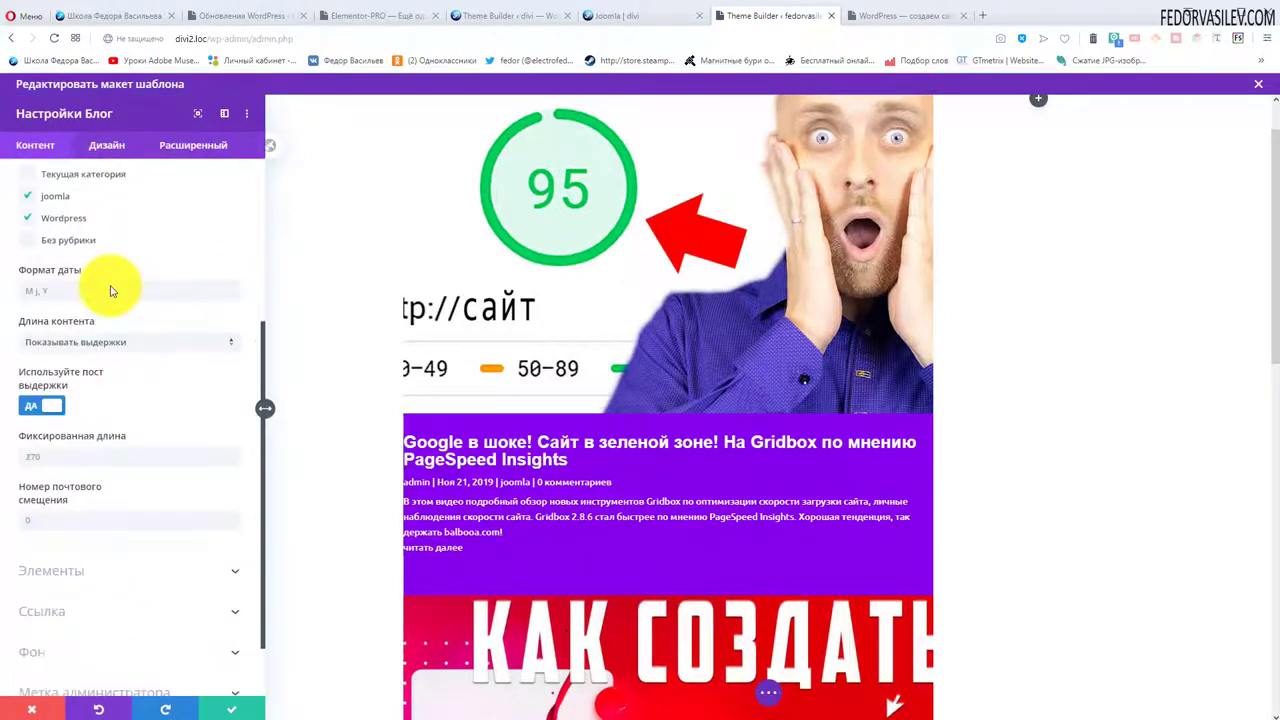
scroll(111, 291, down, 1)
scroll(120, 303, up, 5)
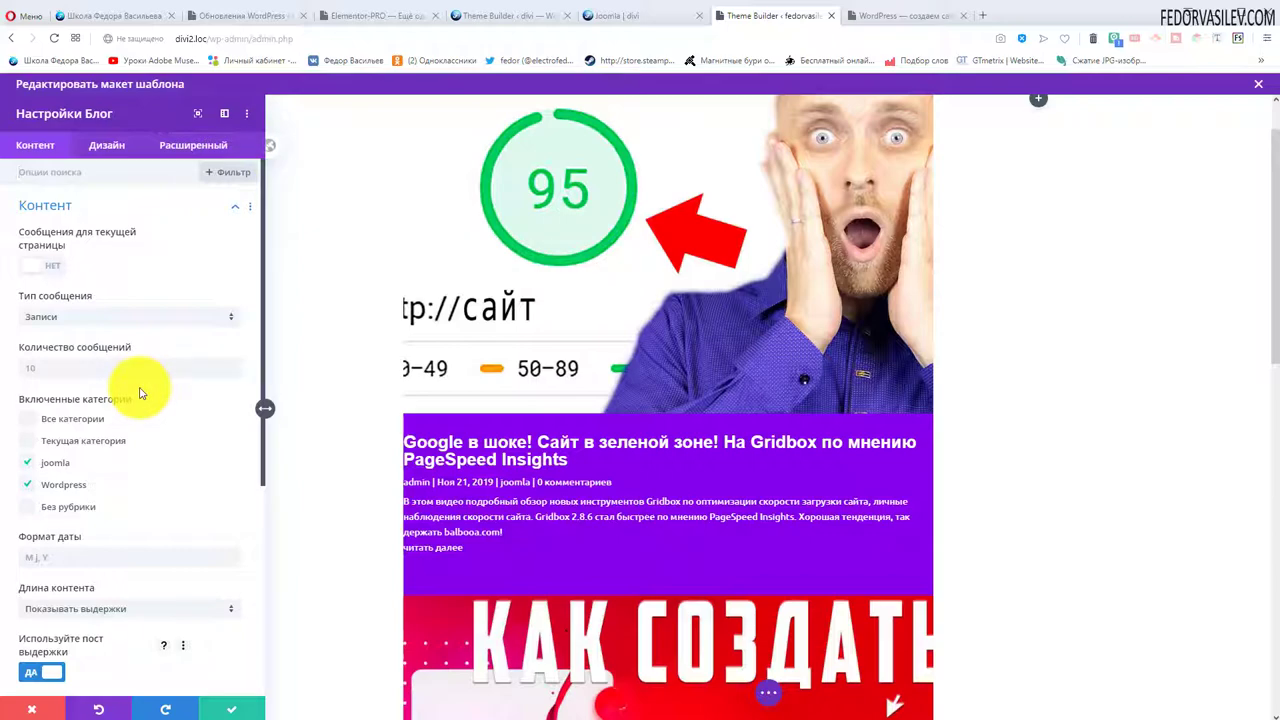
click(106, 145)
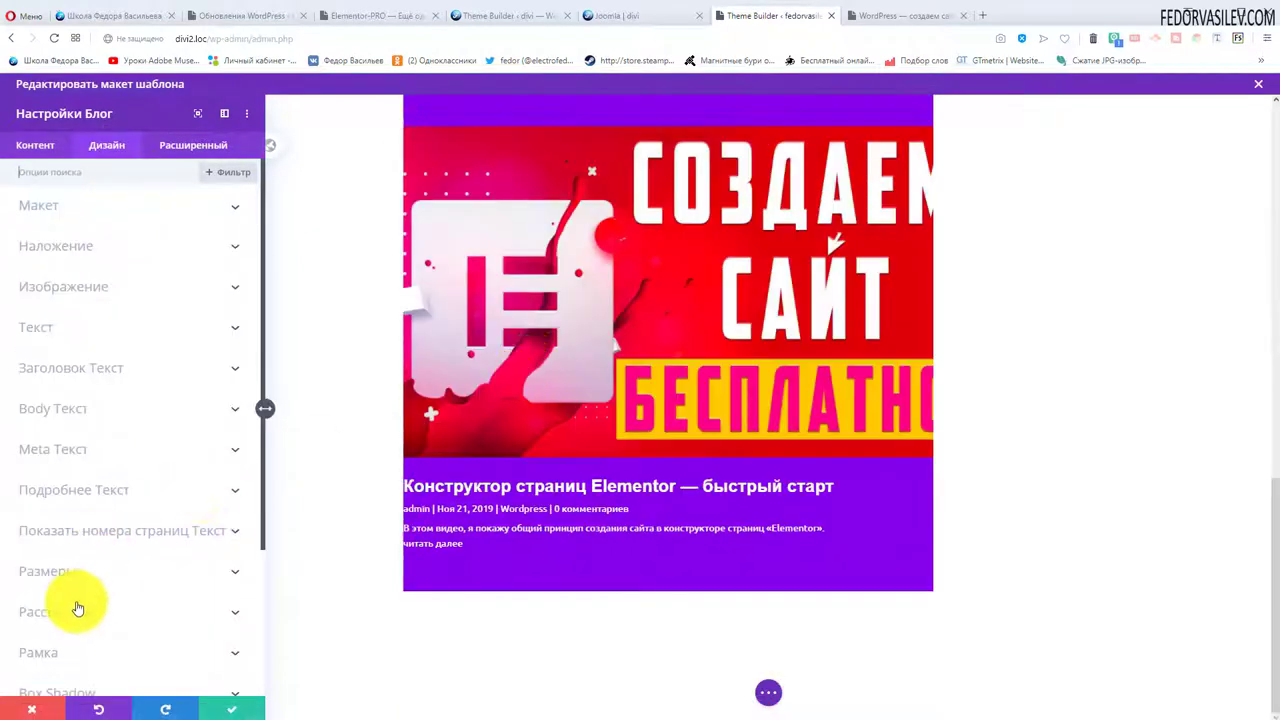
scroll(75, 625, down, 2)
scroll(66, 603, up, 4)
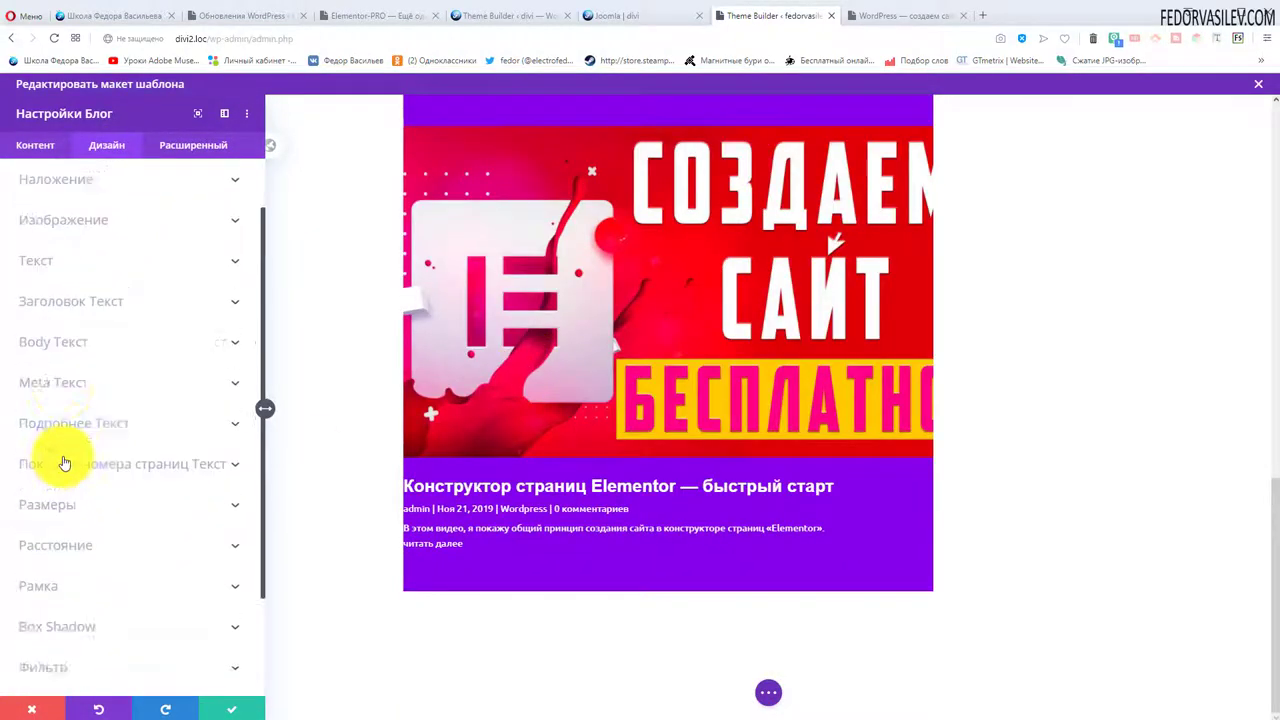
scroll(603, 490, up, 10)
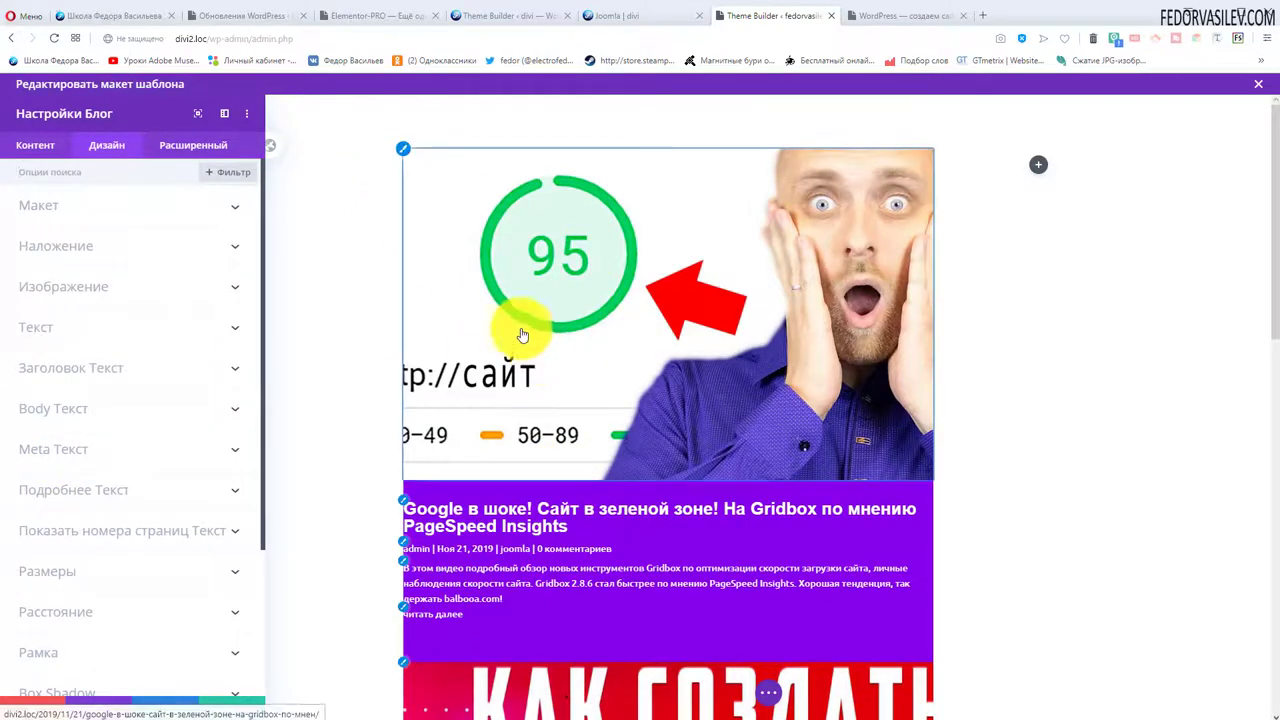
scroll(180, 480, down, 2)
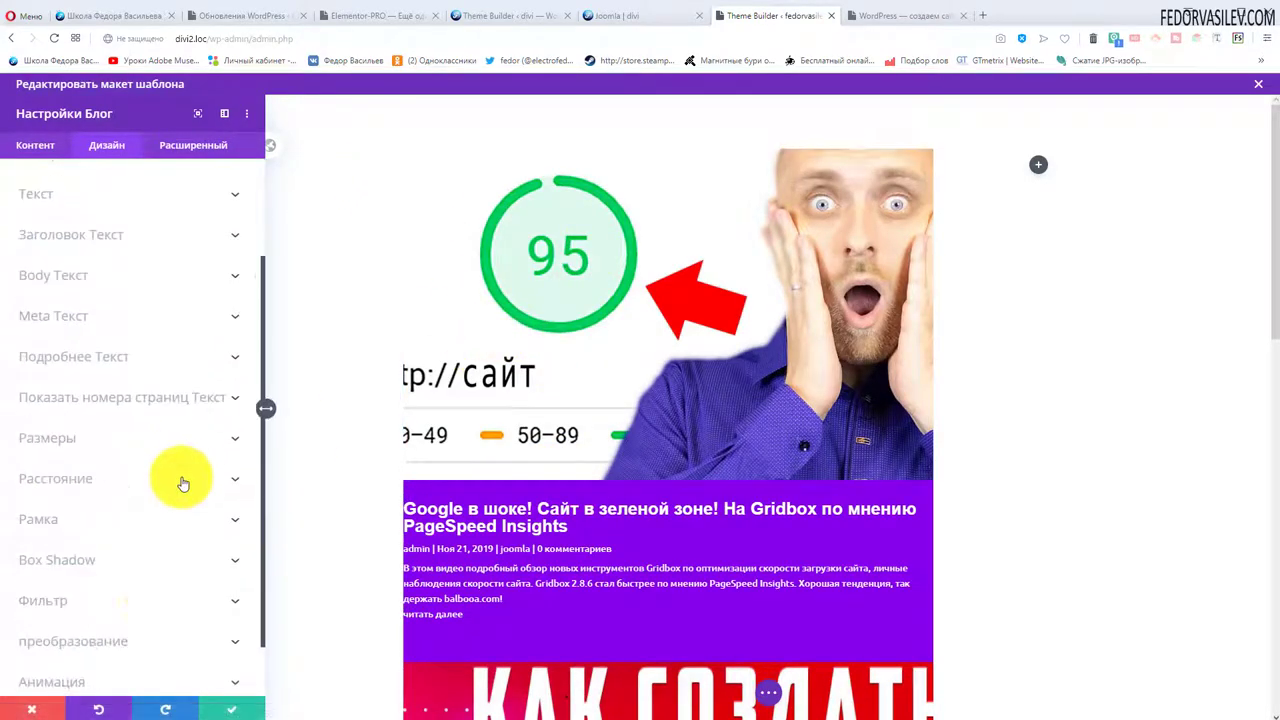
- Accept the Blog module settings, save and exit the body layout, and save the Theme Builder changes
click(232, 710)
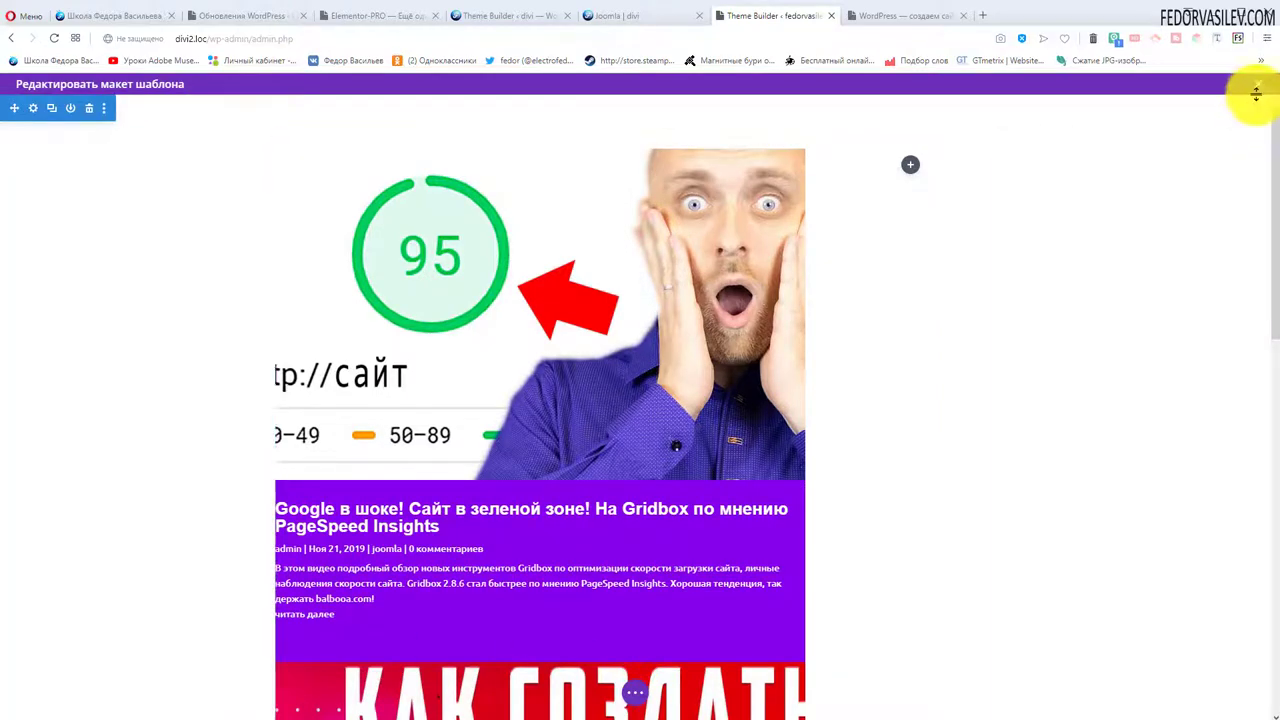
click(1258, 86)
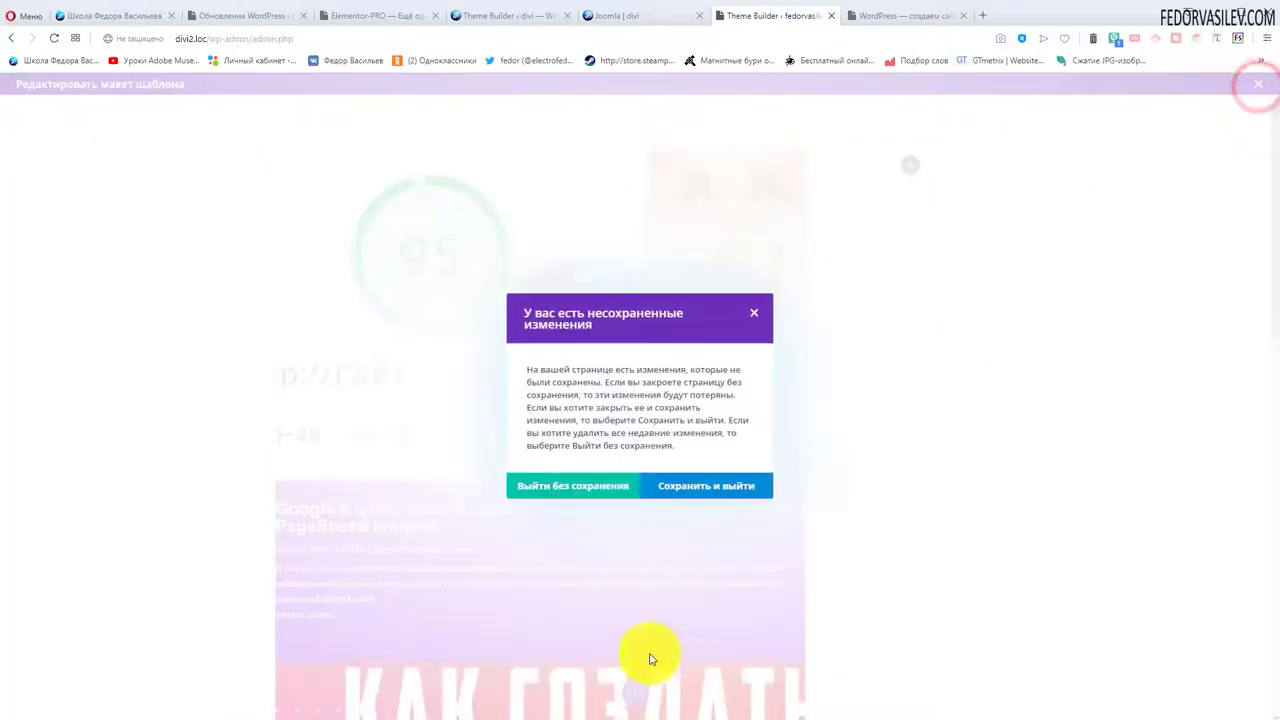
click(709, 489)
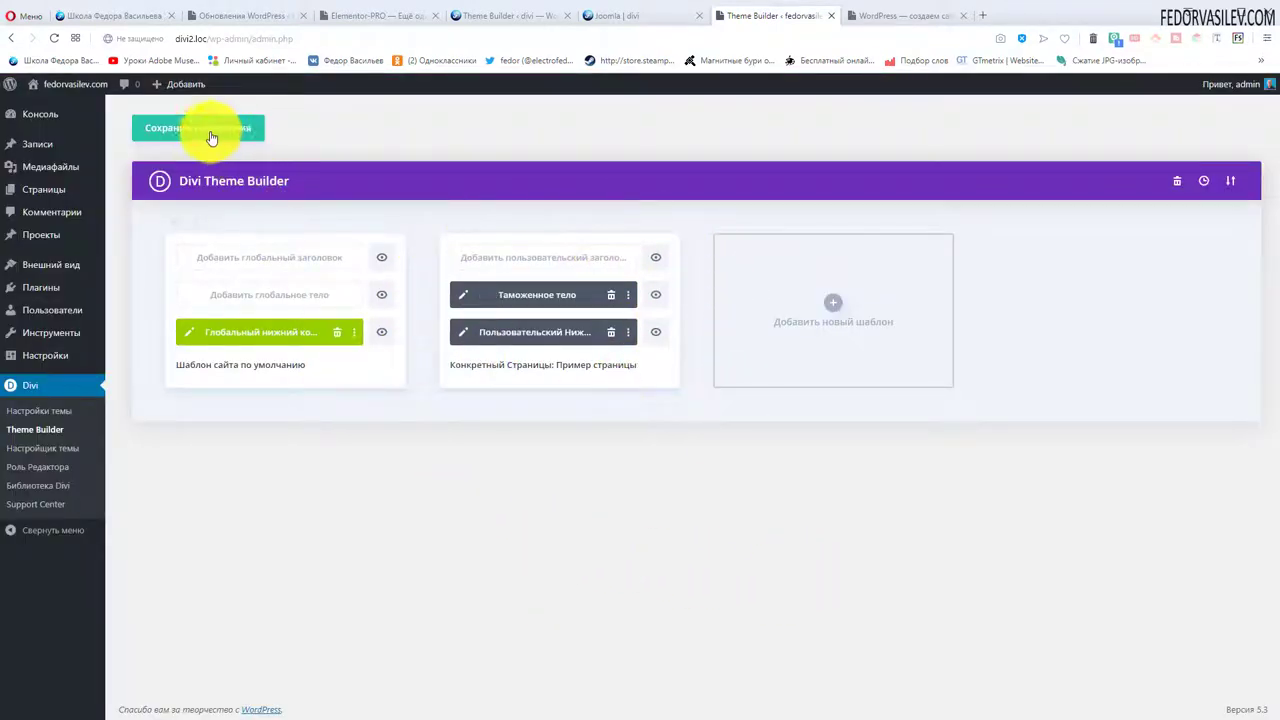
click(175, 130)
- Reload the open post on the live site and check the WordPress and joomla category pages for the new layout
click(888, 16)
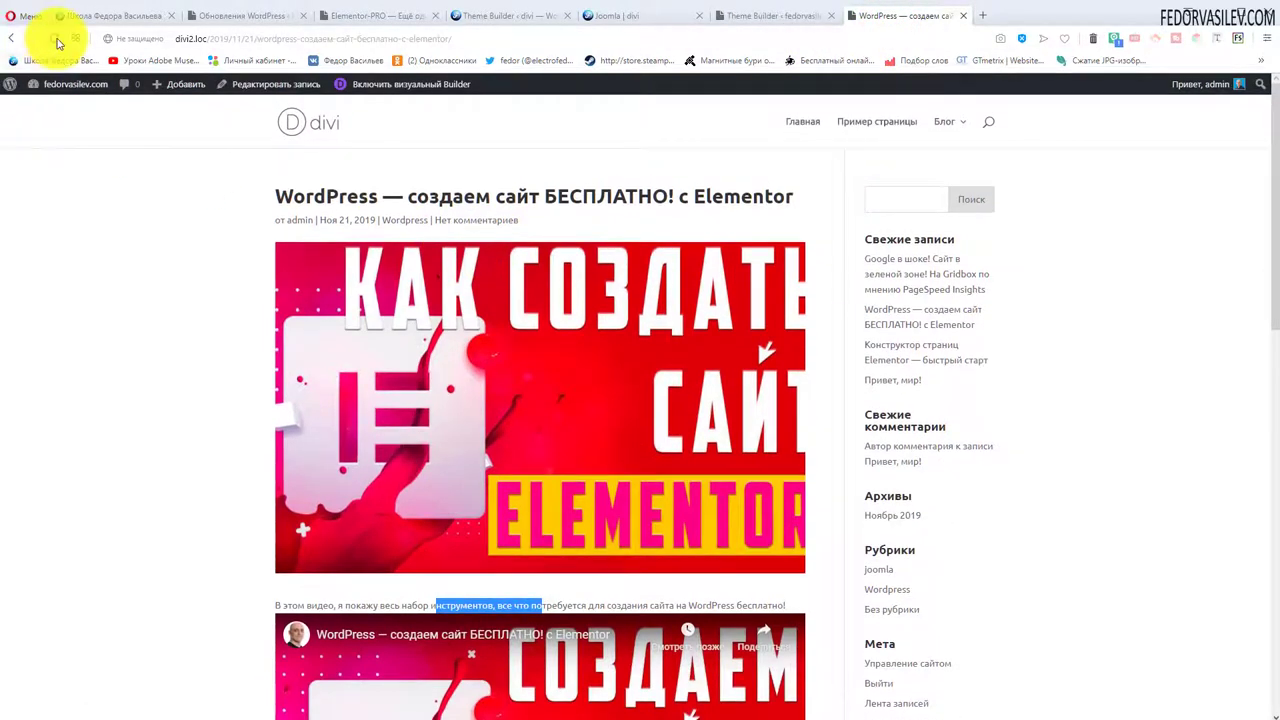
click(56, 41)
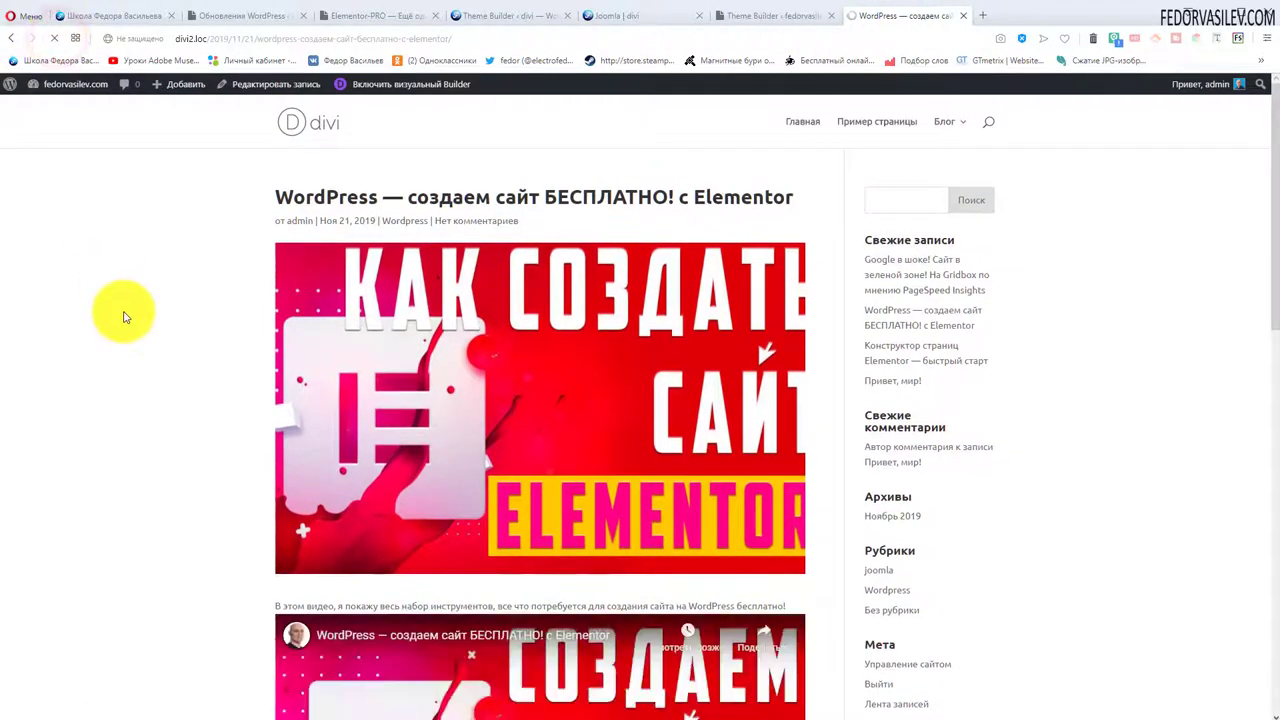
mouse_move(945, 121)
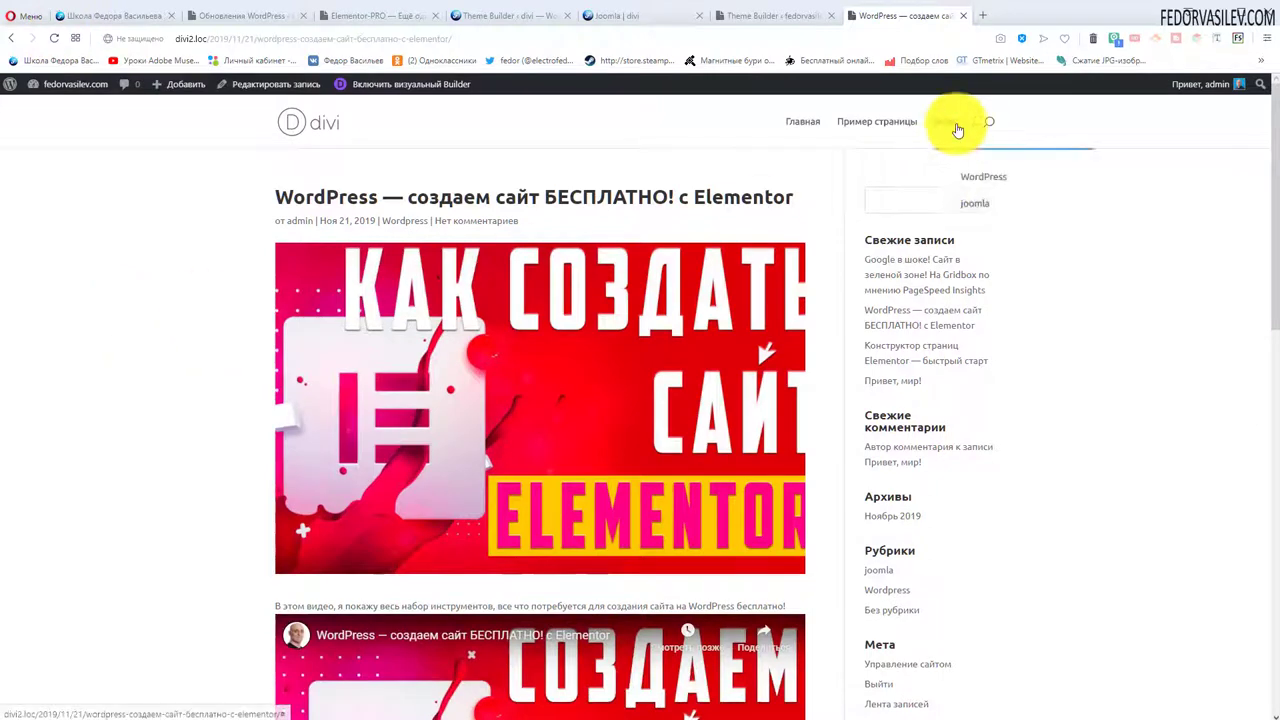
click(980, 180)
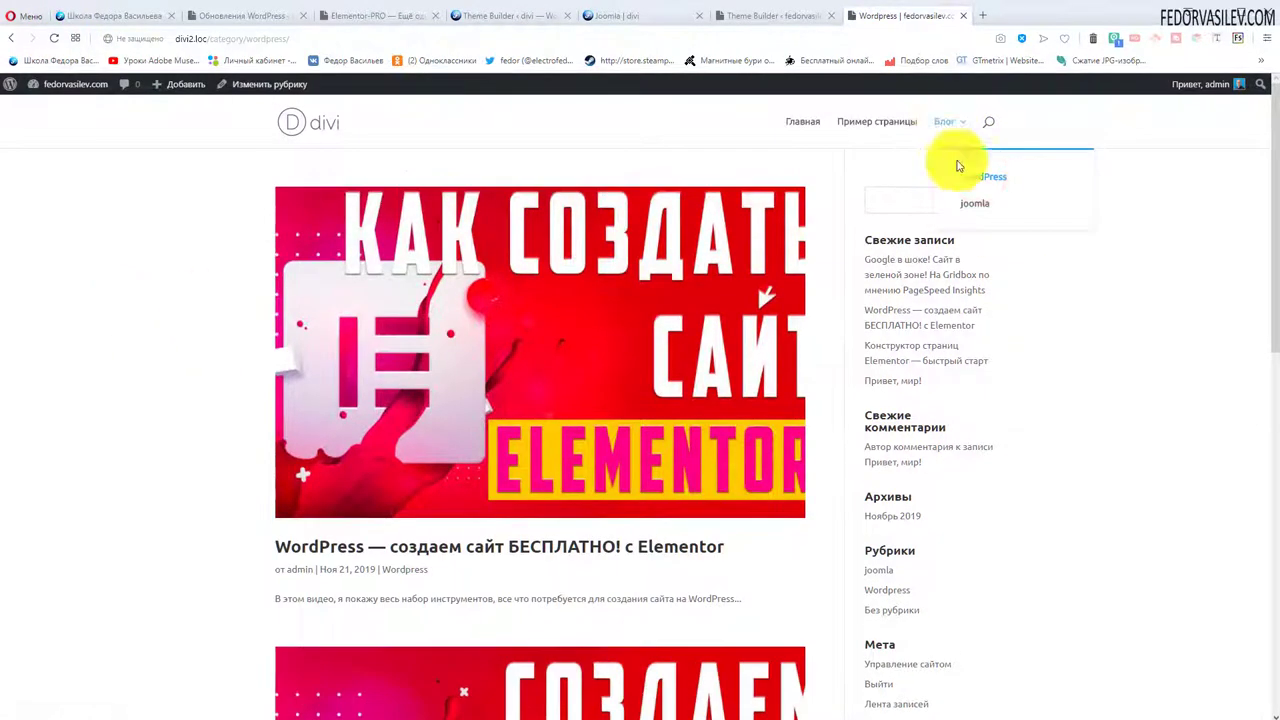
click(978, 202)
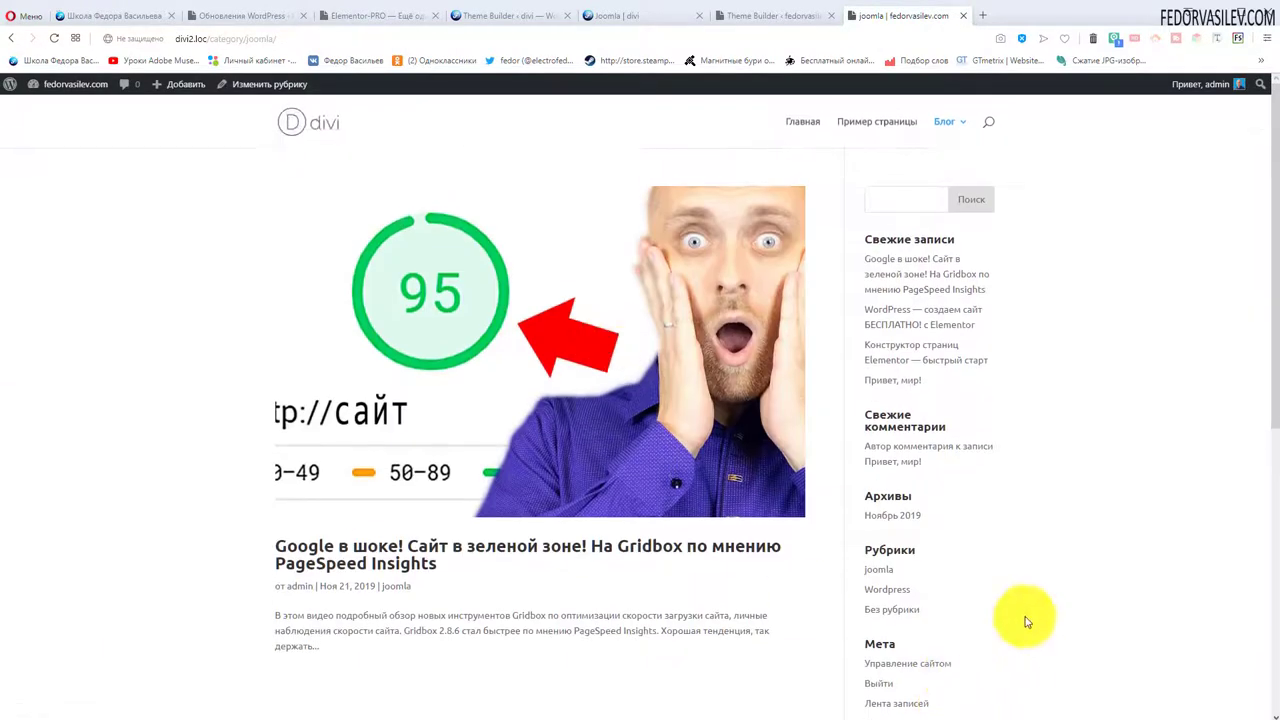
- Reassign the custom template from Пример страницы to all category pages (Все Рубрика Страницы) and save the Theme Builder changes
key(ctrl+Tab)
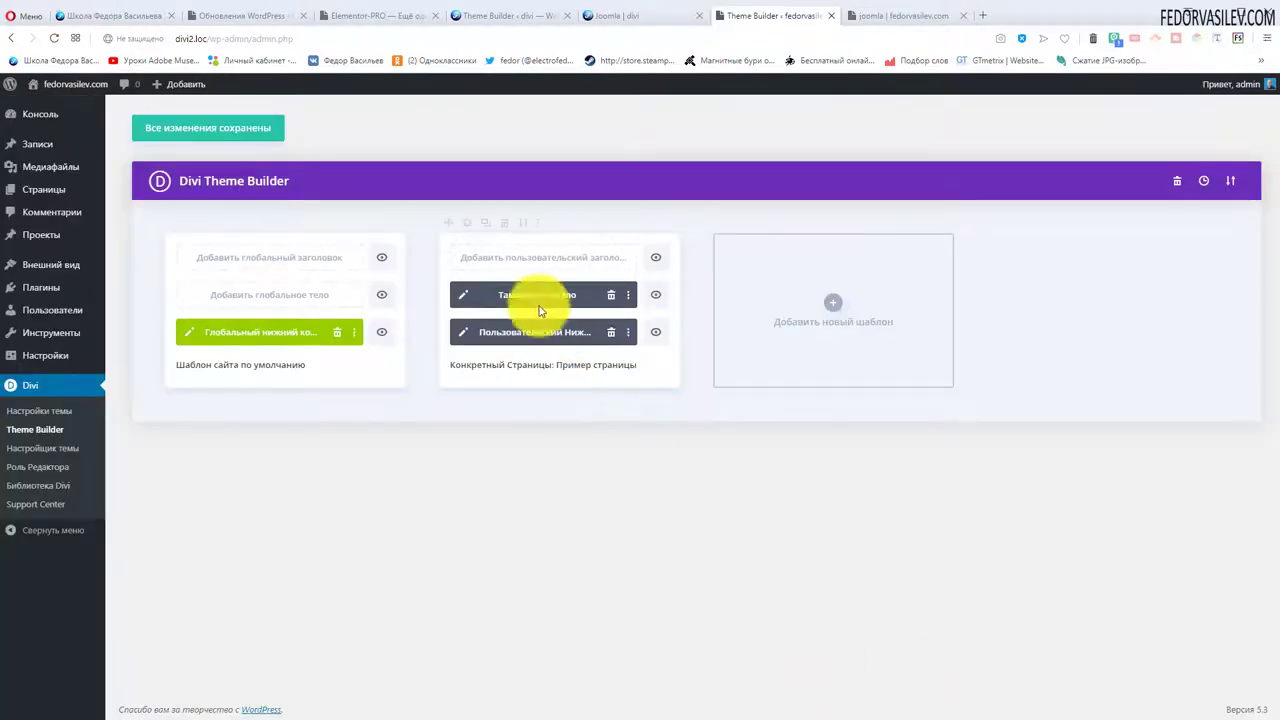
click(467, 229)
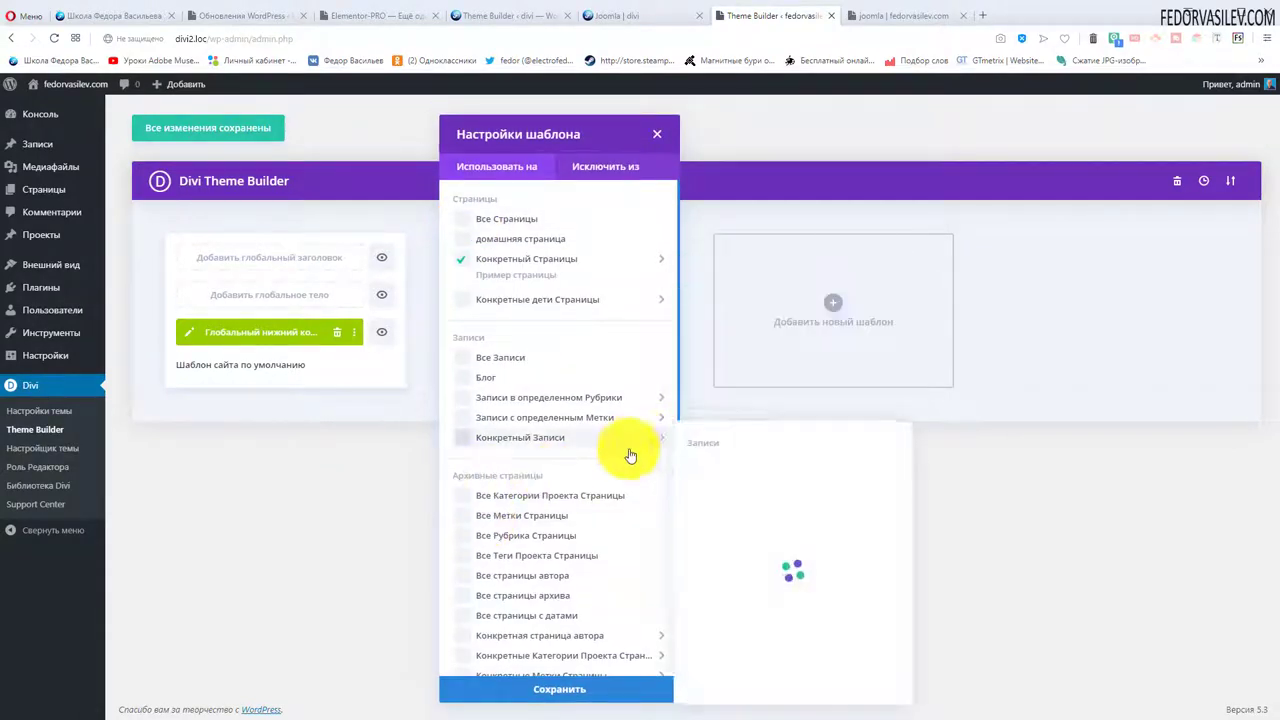
click(456, 538)
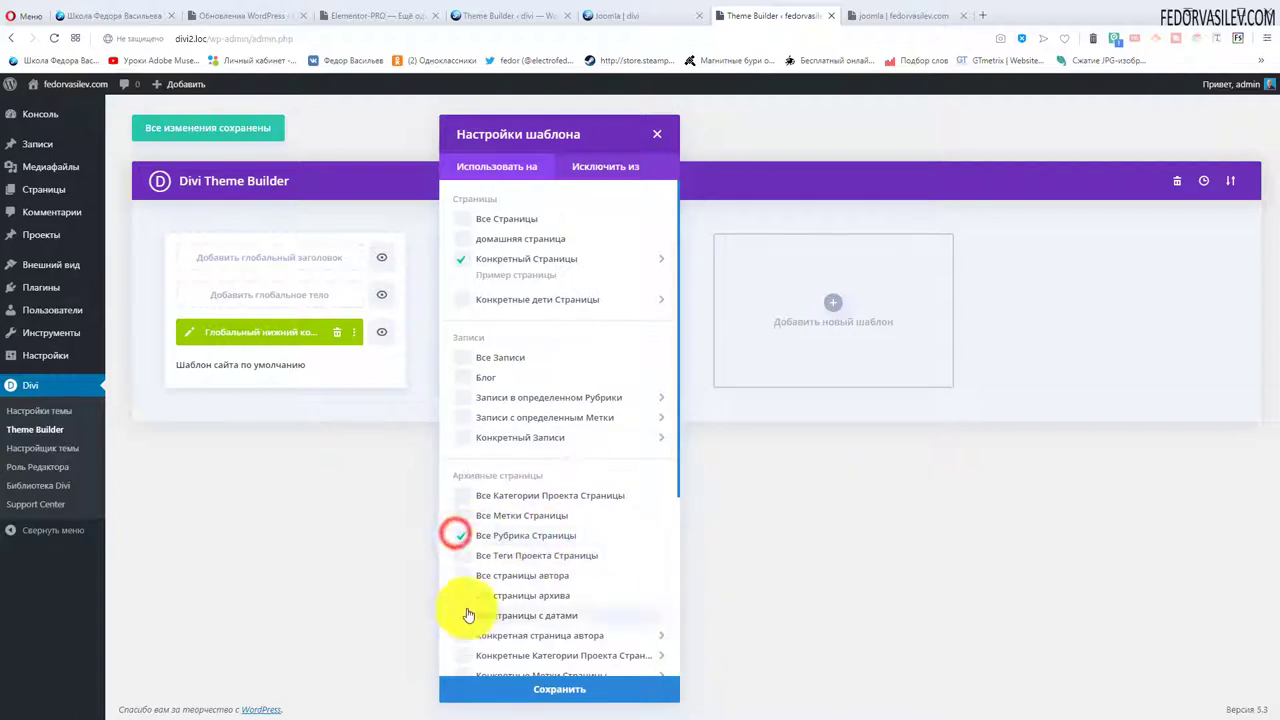
mouse_move(457, 257)
click(700, 316)
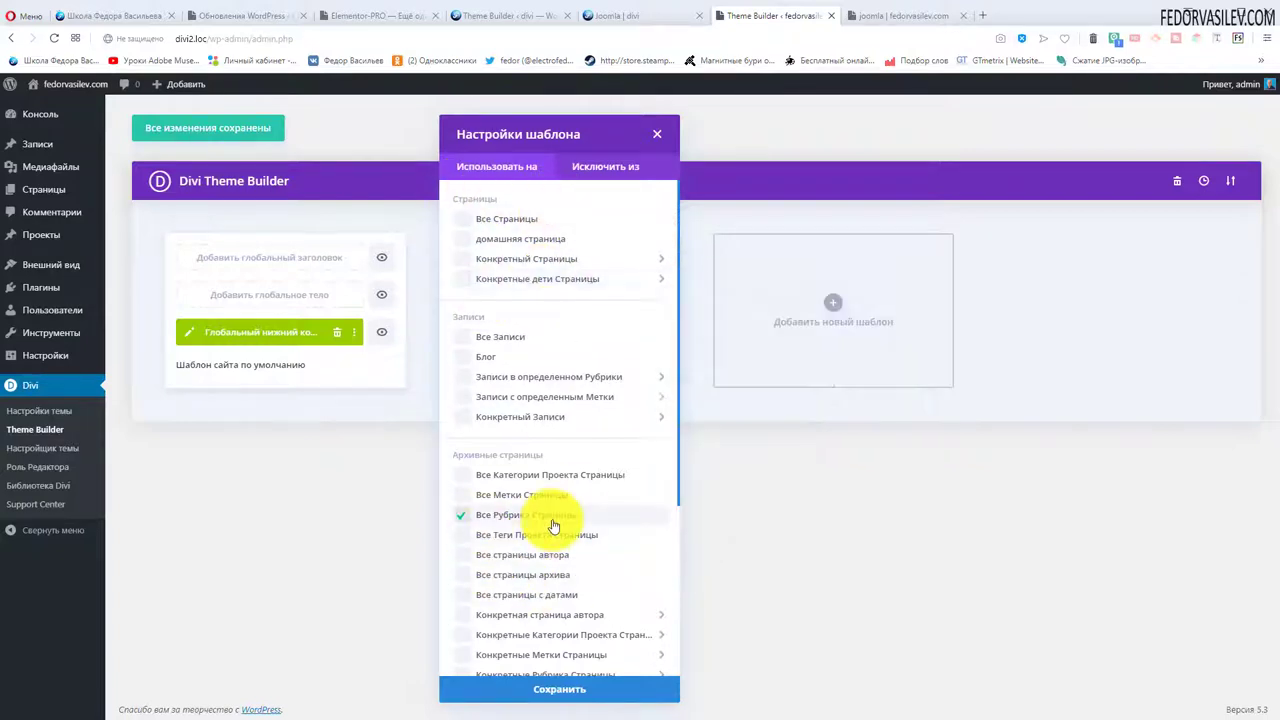
scroll(552, 524, down, 2)
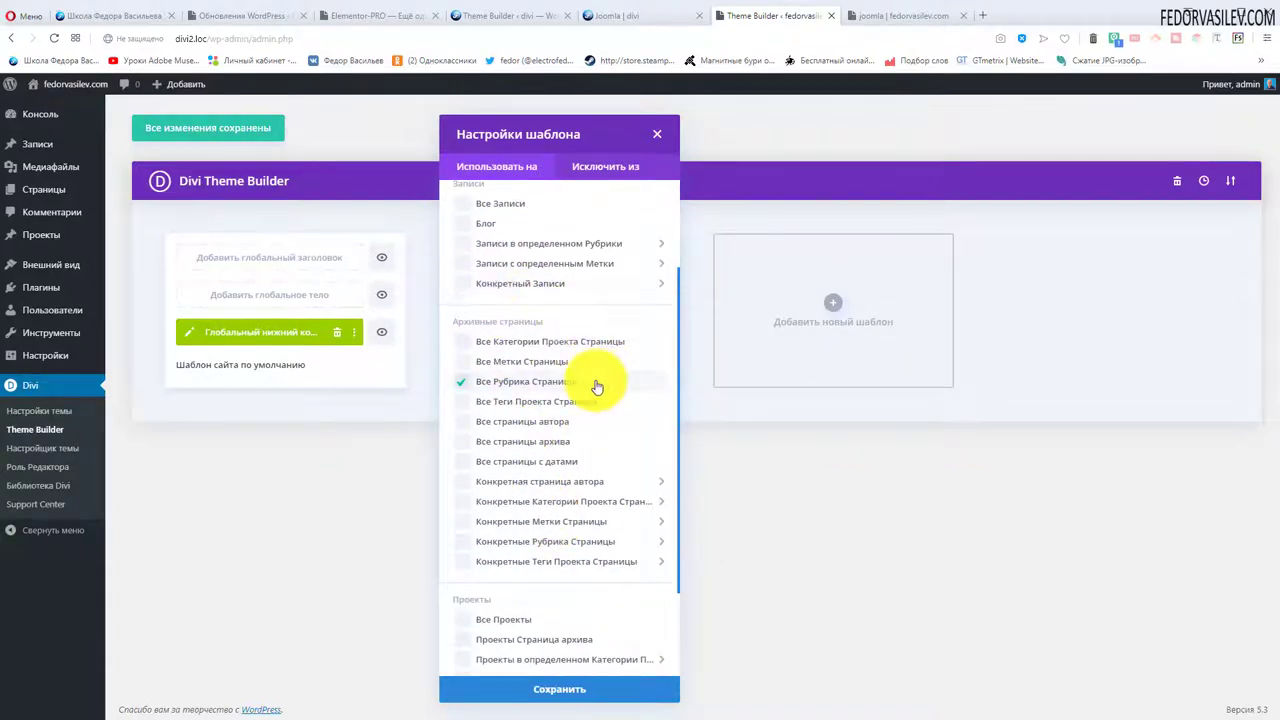
click(583, 692)
click(226, 127)
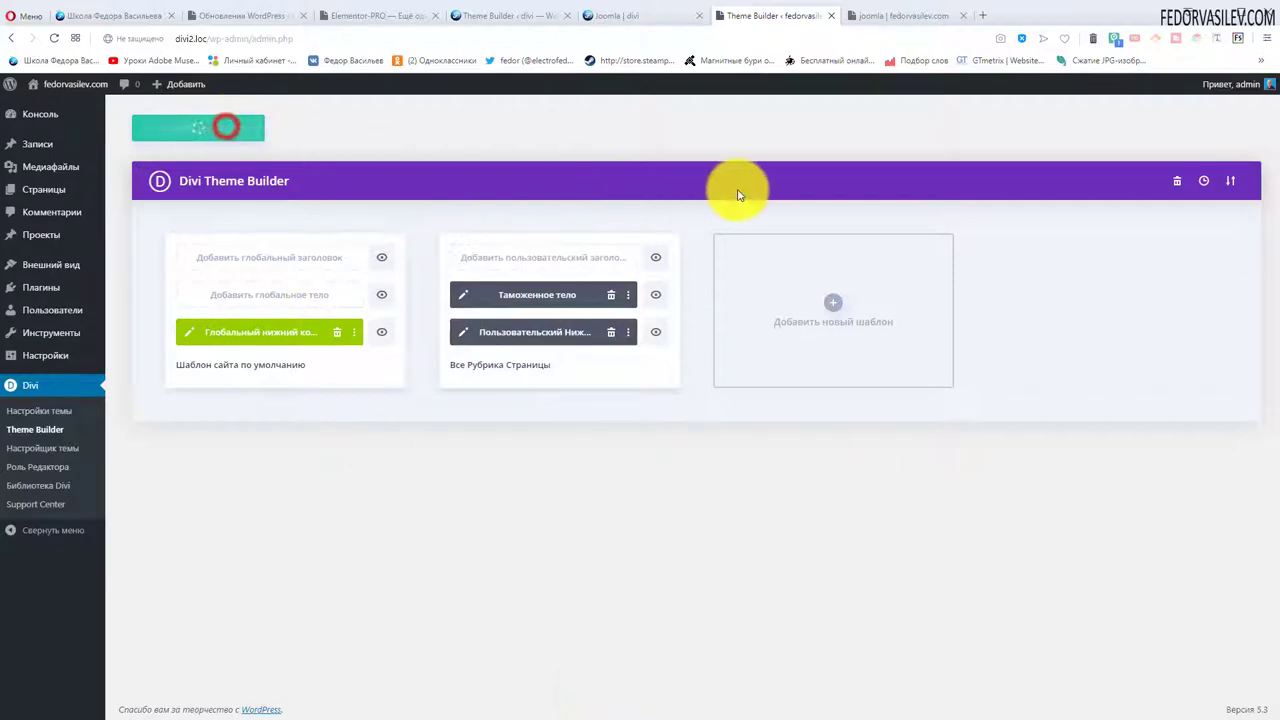
- Reload the joomla category page on the live site and examine the template's post list
key(ctrl+Tab)
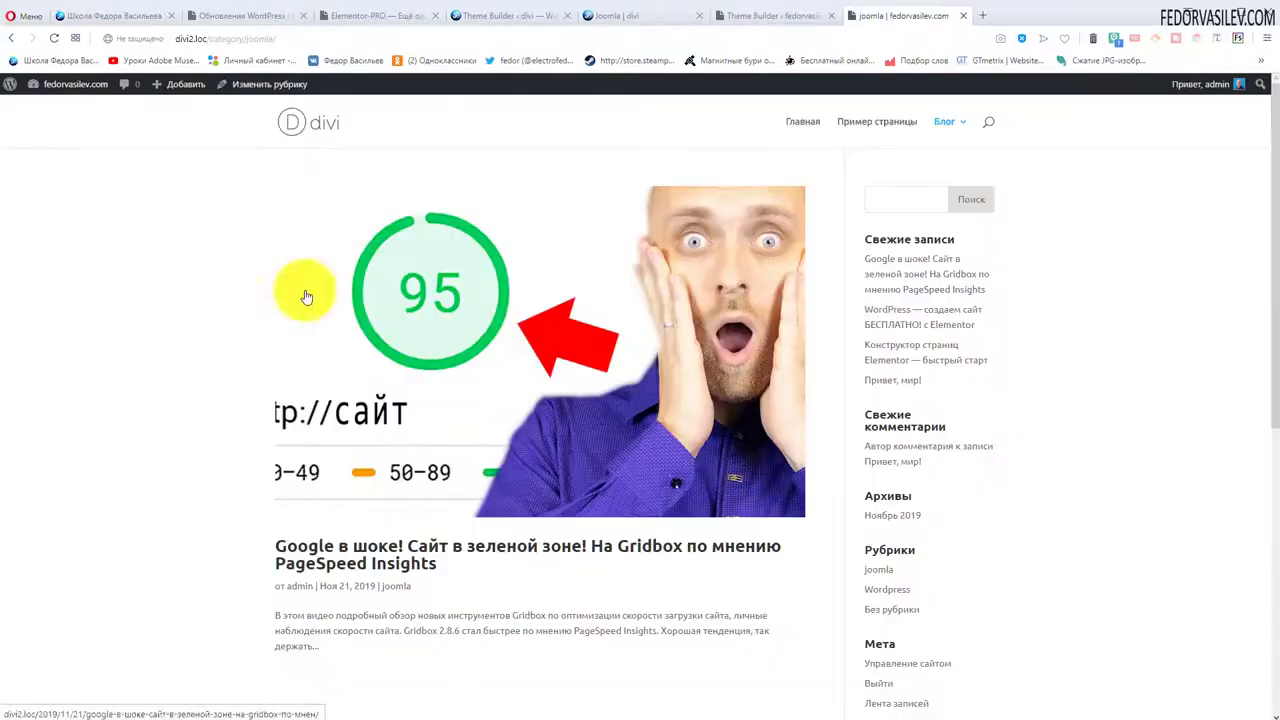
click(54, 38)
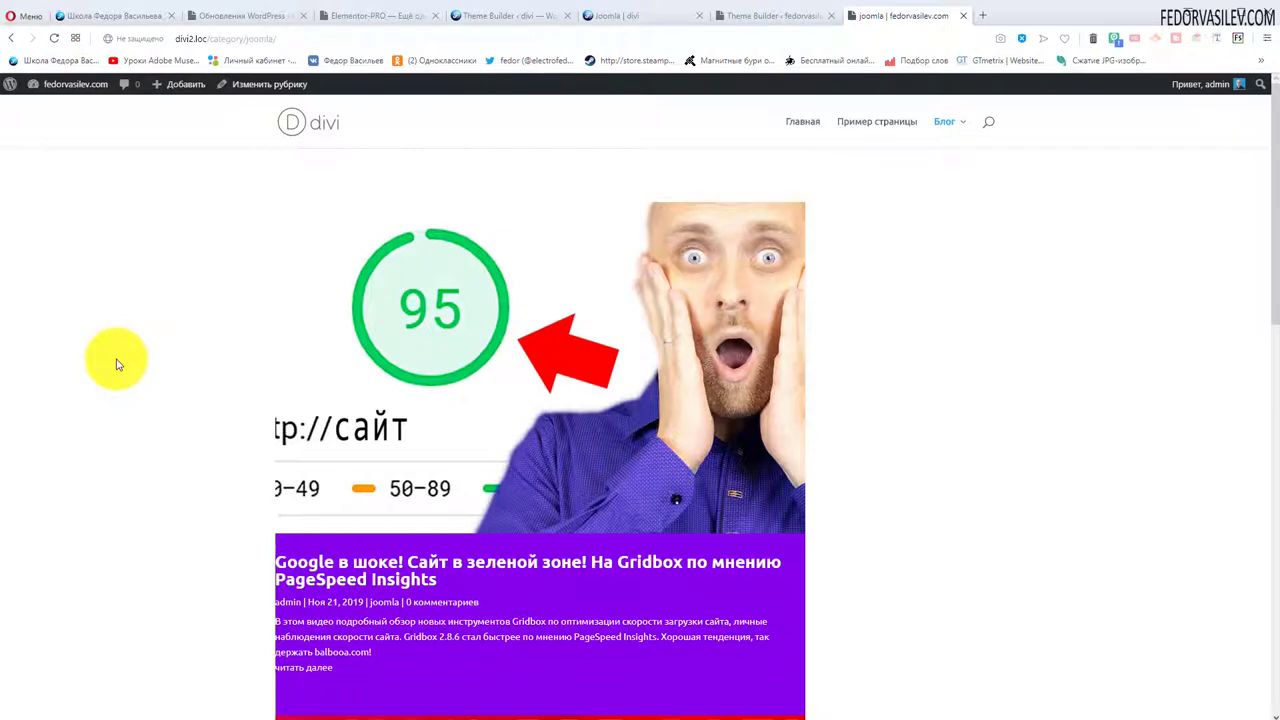
scroll(571, 349, down, 2)
scroll(514, 471, up, 2)
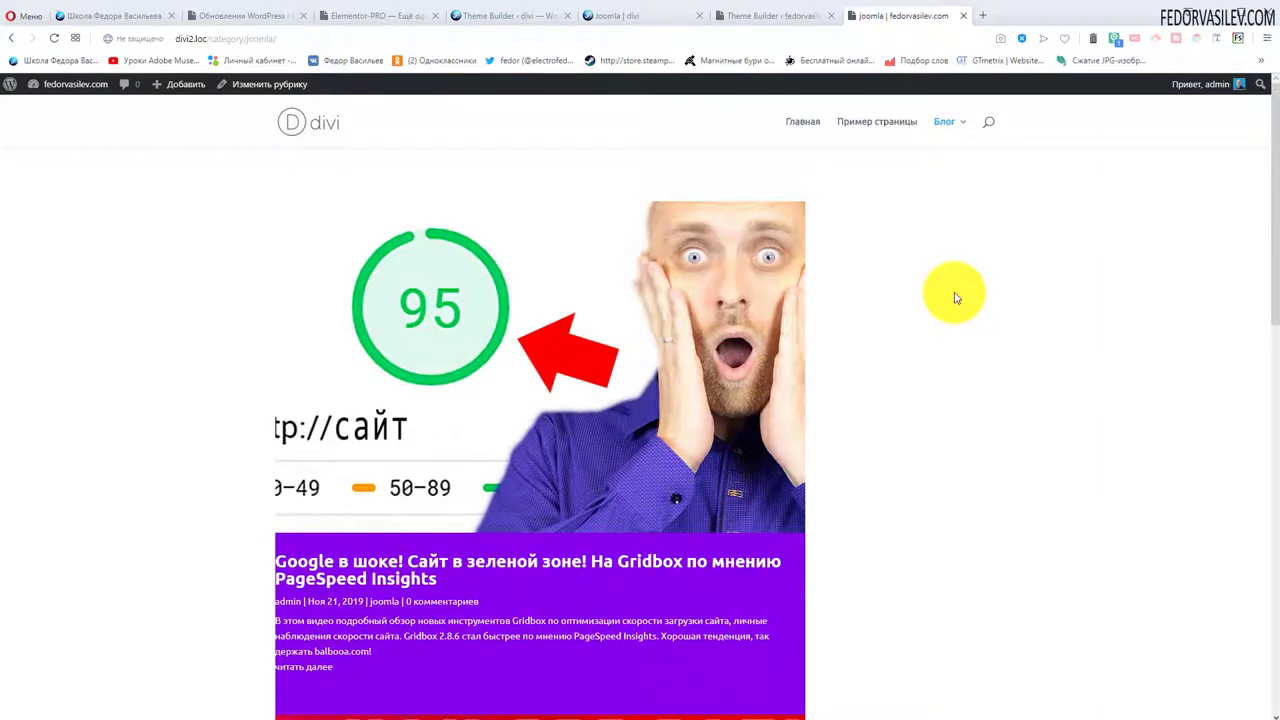
scroll(434, 449, down, 2)
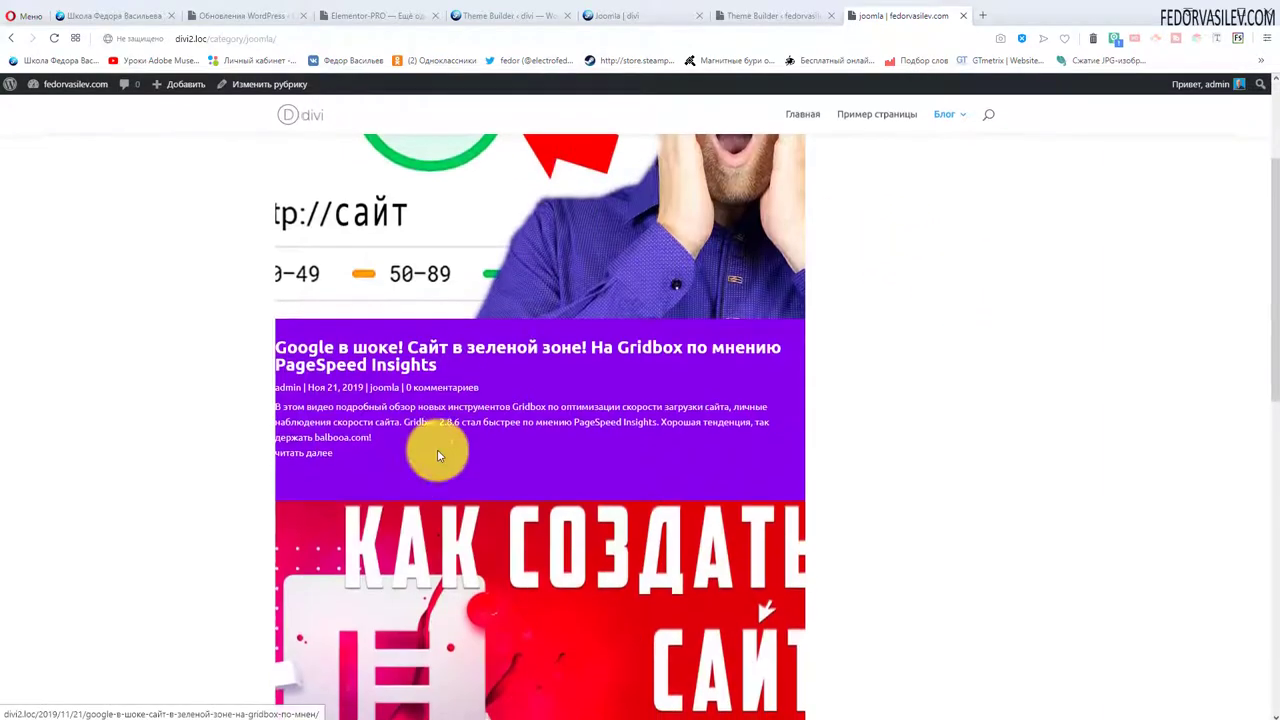
scroll(413, 357, down, 2)
scroll(413, 357, down, 5)
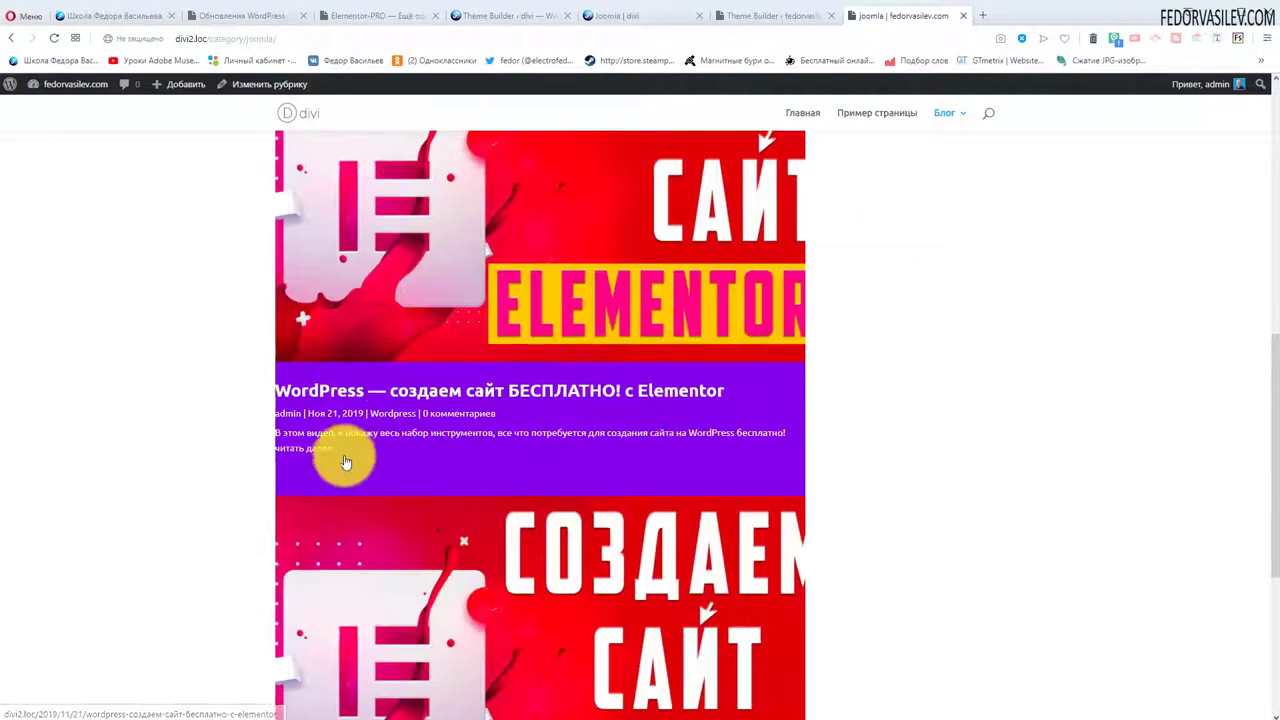
scroll(545, 470, up, 10)
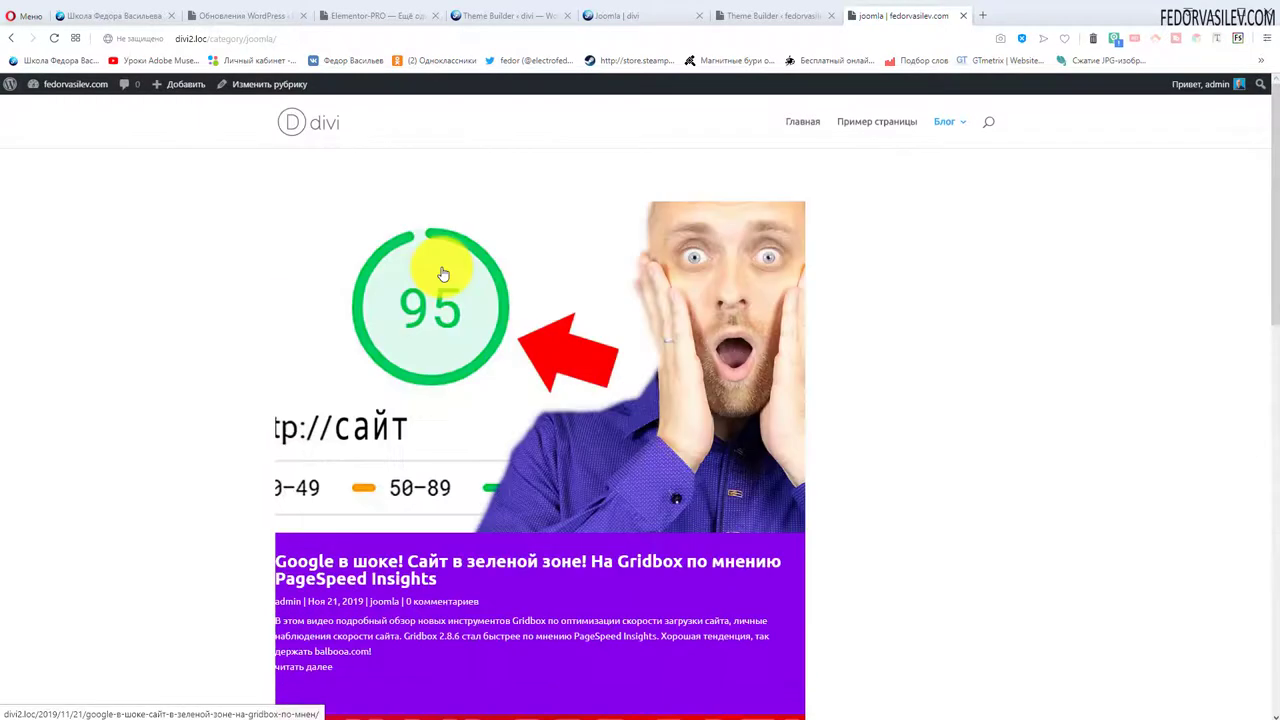
- Open the WordPress category page from the Блог navigation and look through its post list
mouse_move(950, 129)
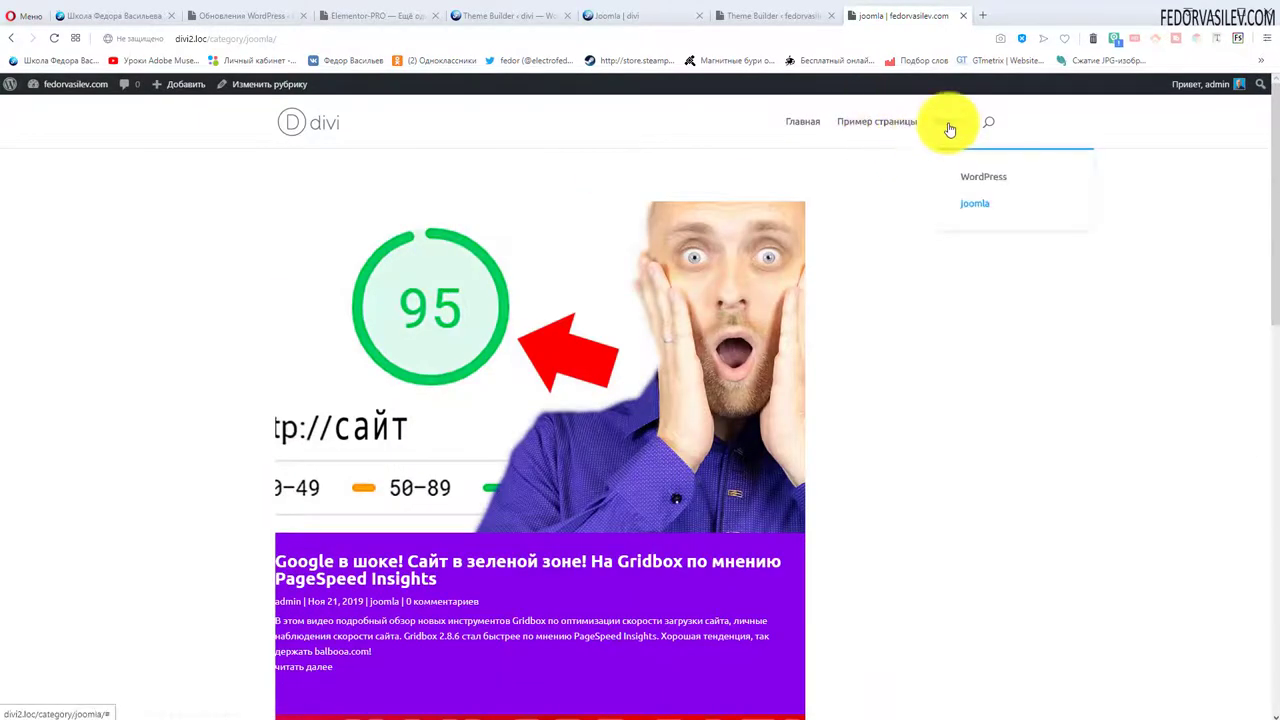
click(975, 181)
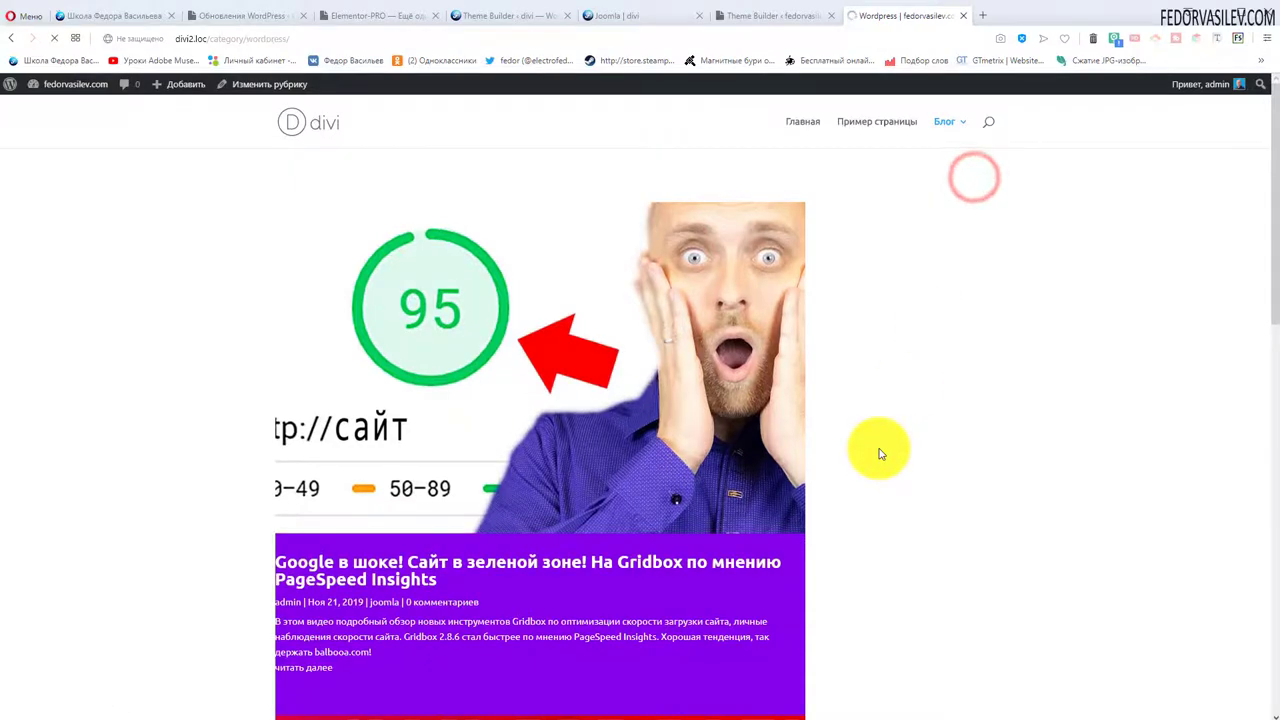
scroll(420, 310, down, 8)
scroll(420, 315, down, 5)
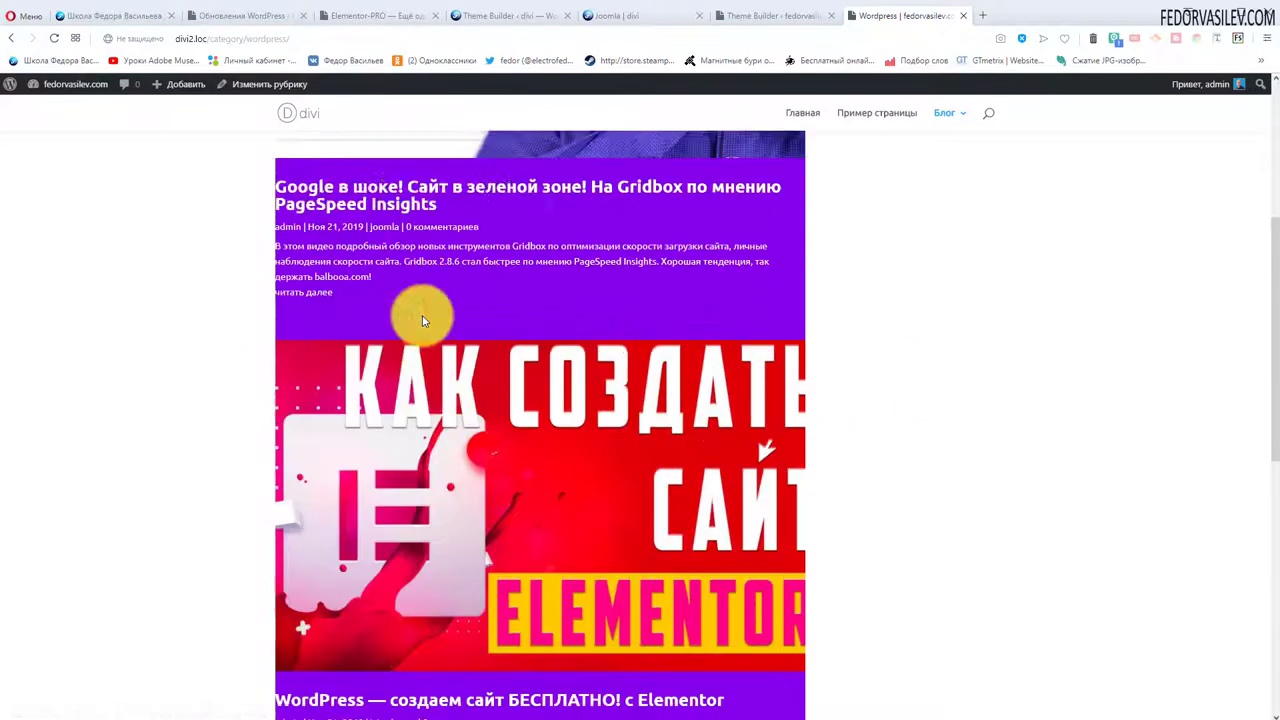
scroll(423, 320, up, 6)
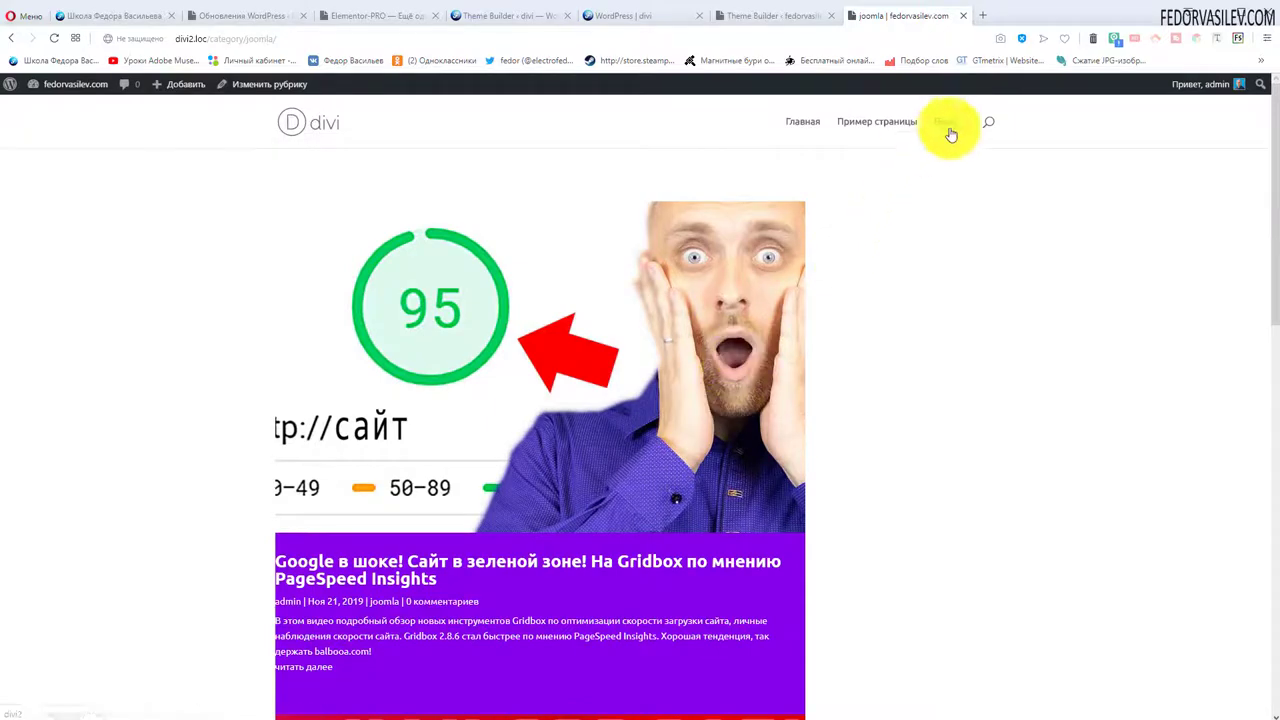
- Return to the joomla category page and compare its posts with those on the WordPress category page
mouse_move(945, 122)
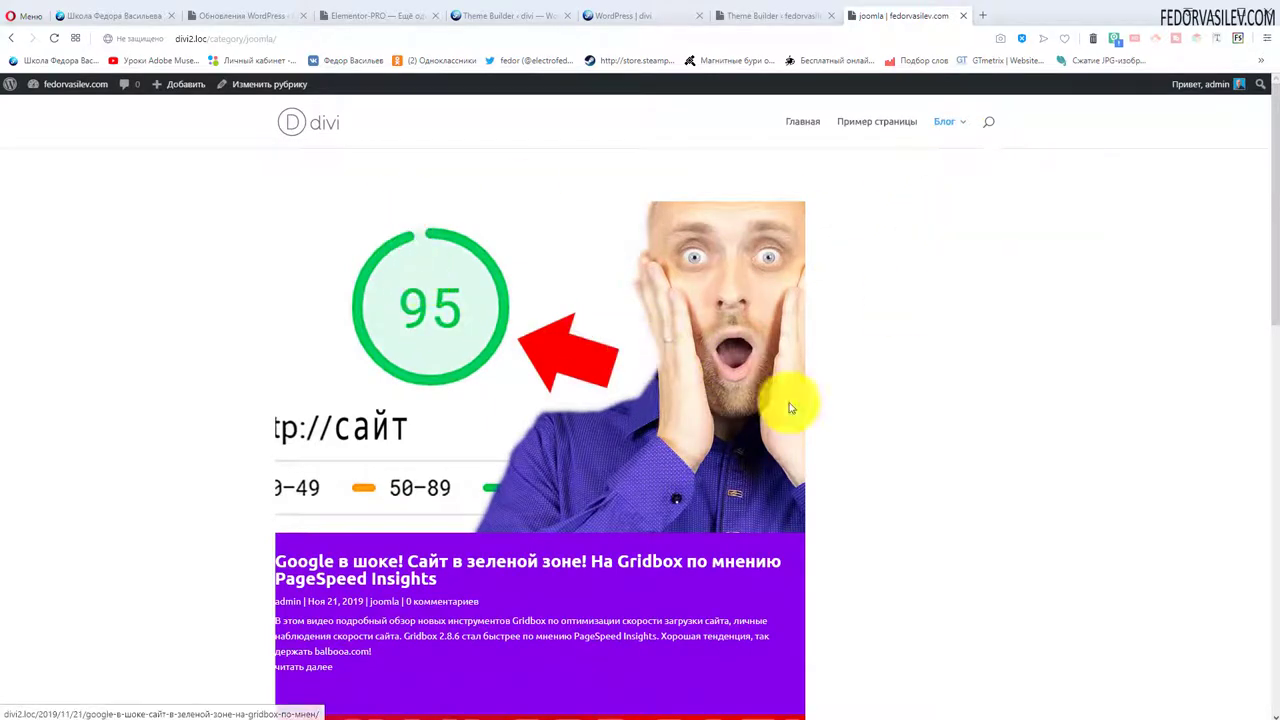
scroll(457, 271, down, 6)
scroll(443, 277, up, 4)
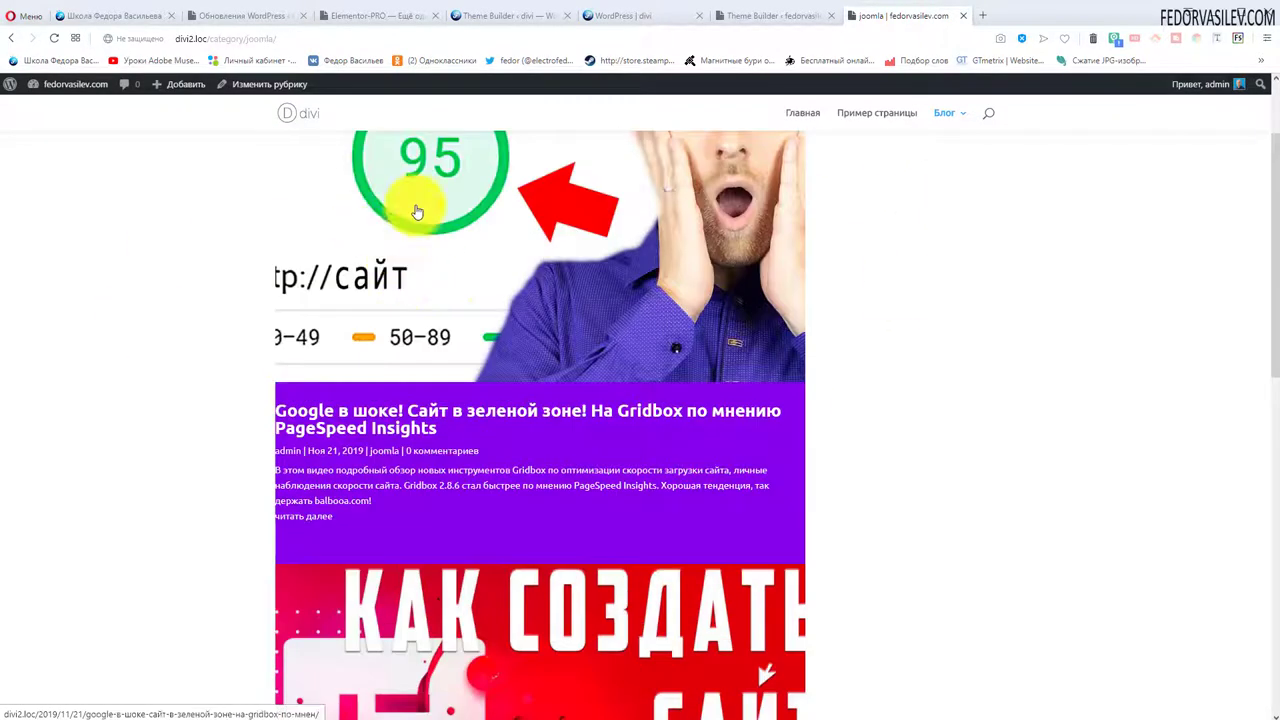
scroll(417, 212, down, 5)
scroll(880, 357, up, 6)
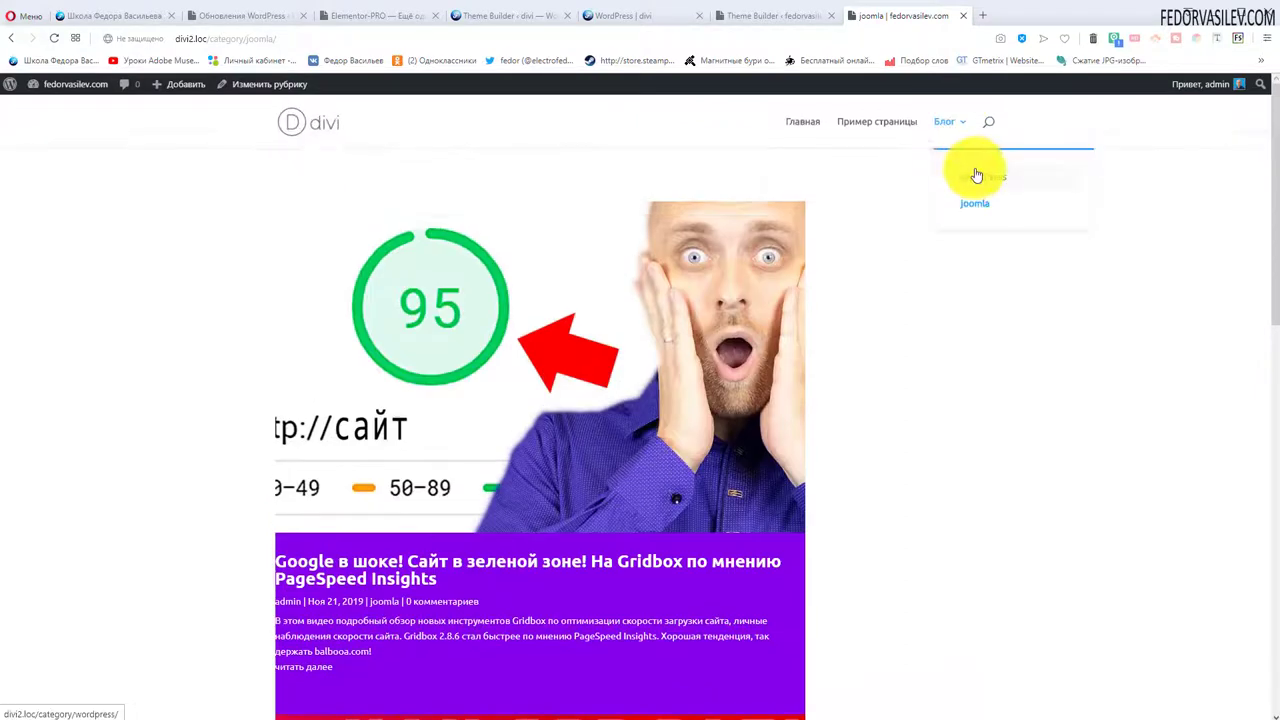
click(975, 174)
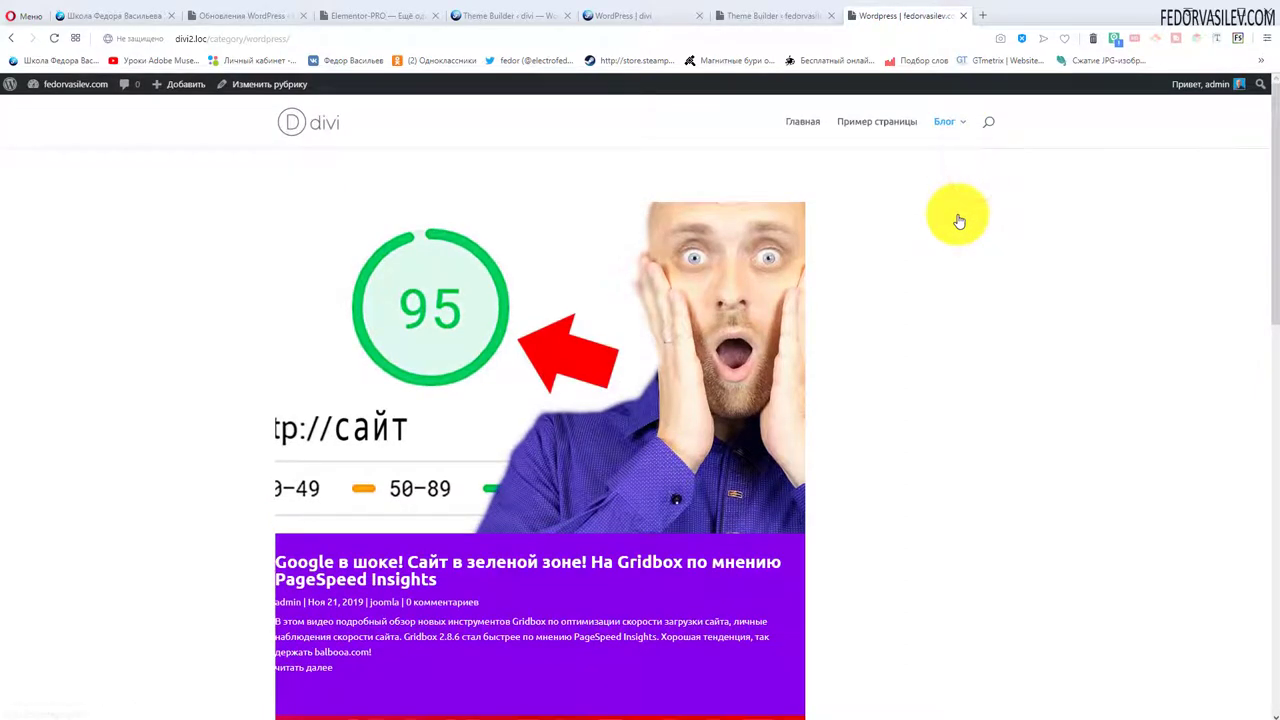
mouse_move(948, 127)
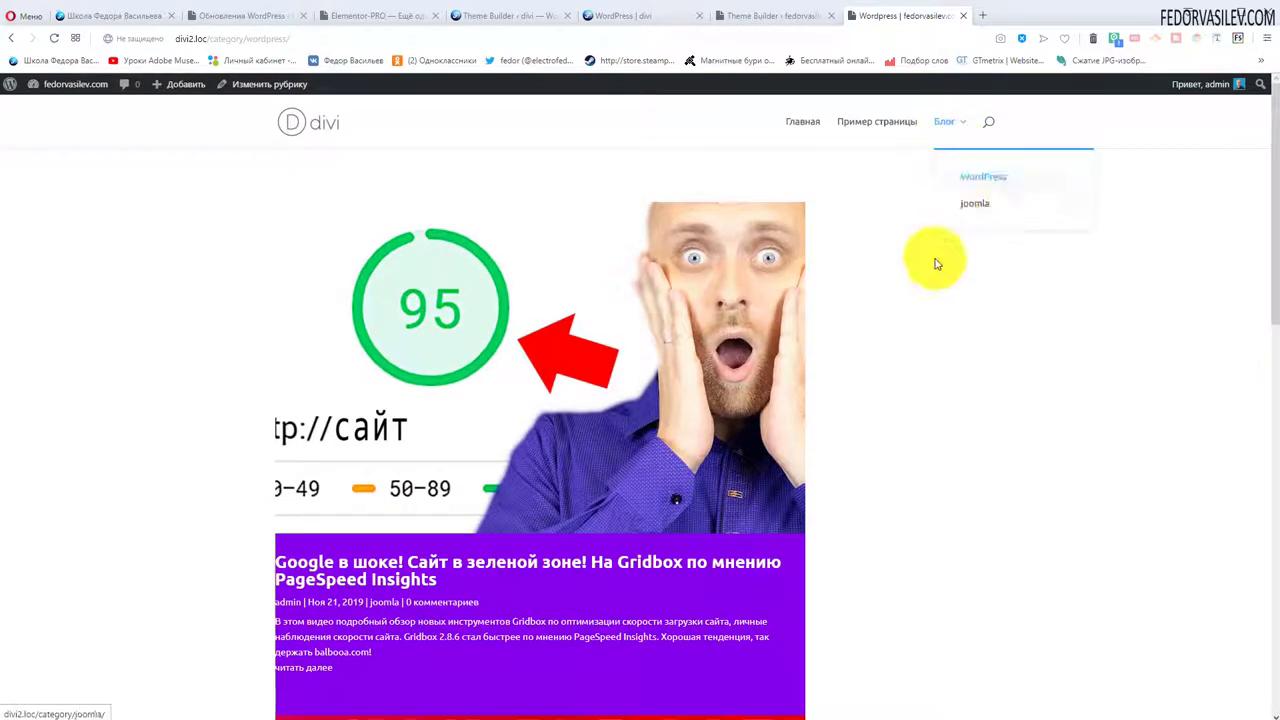
scroll(580, 277, down, 8)
scroll(575, 310, up, 6)
scroll(567, 335, up, 3)
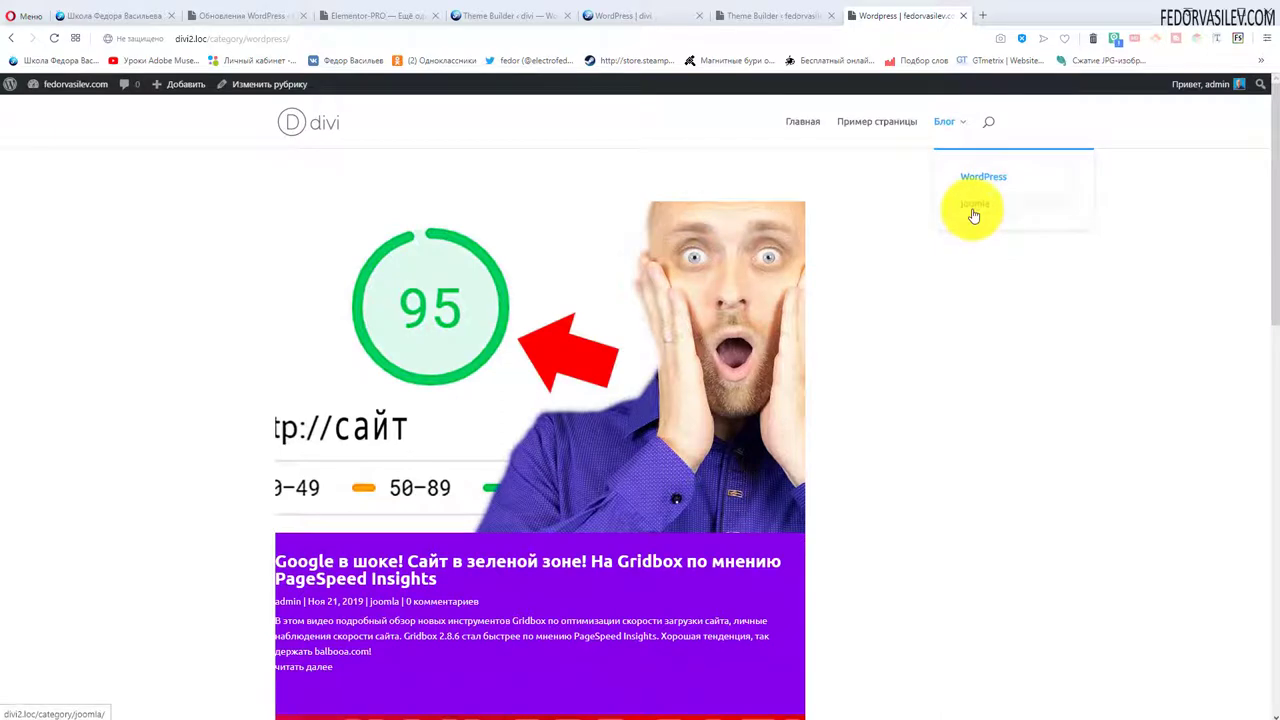
- In the template's body layout, restrict the Blog module's included categories to Текущая категория, then save the layout and Theme Builder changes
click(755, 16)
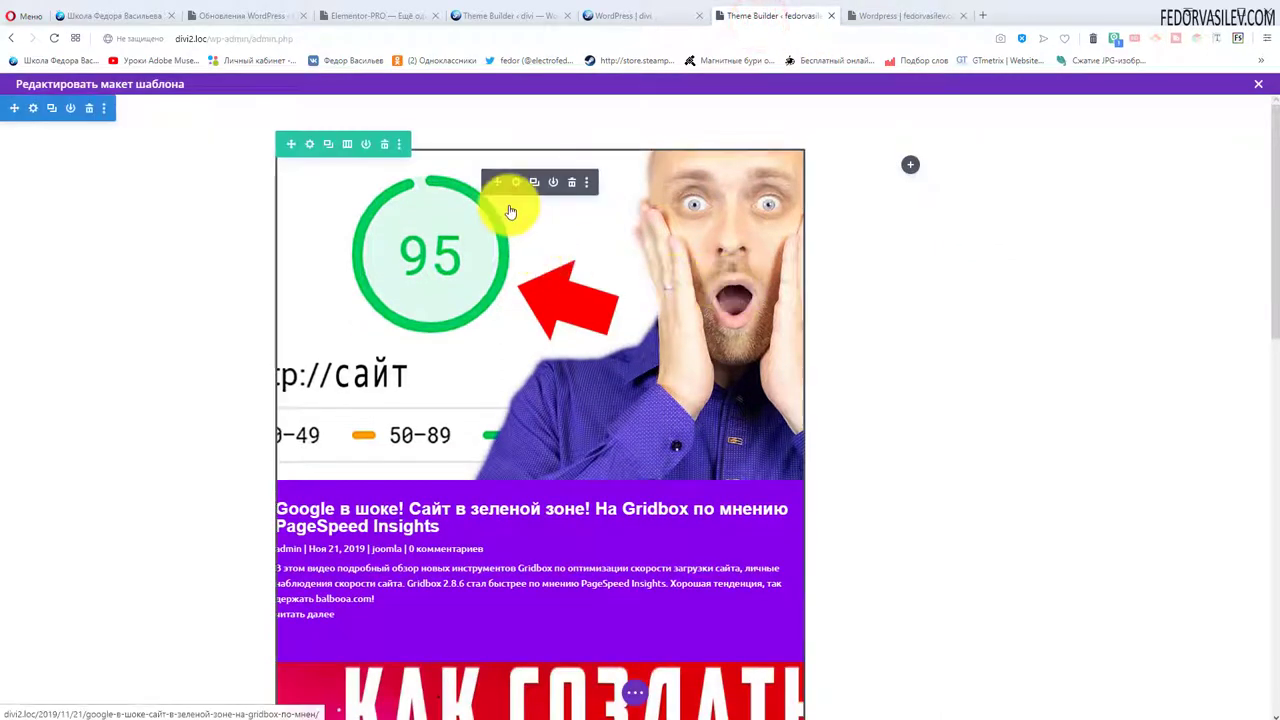
click(517, 184)
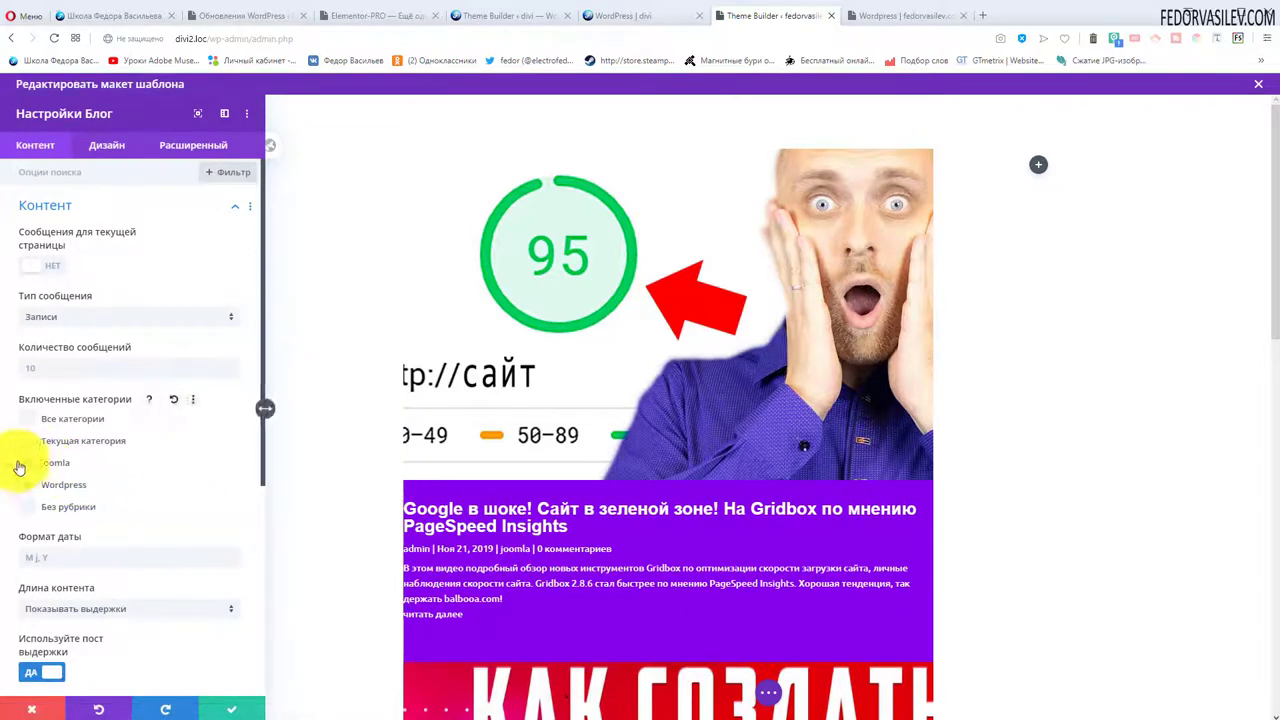
click(31, 483)
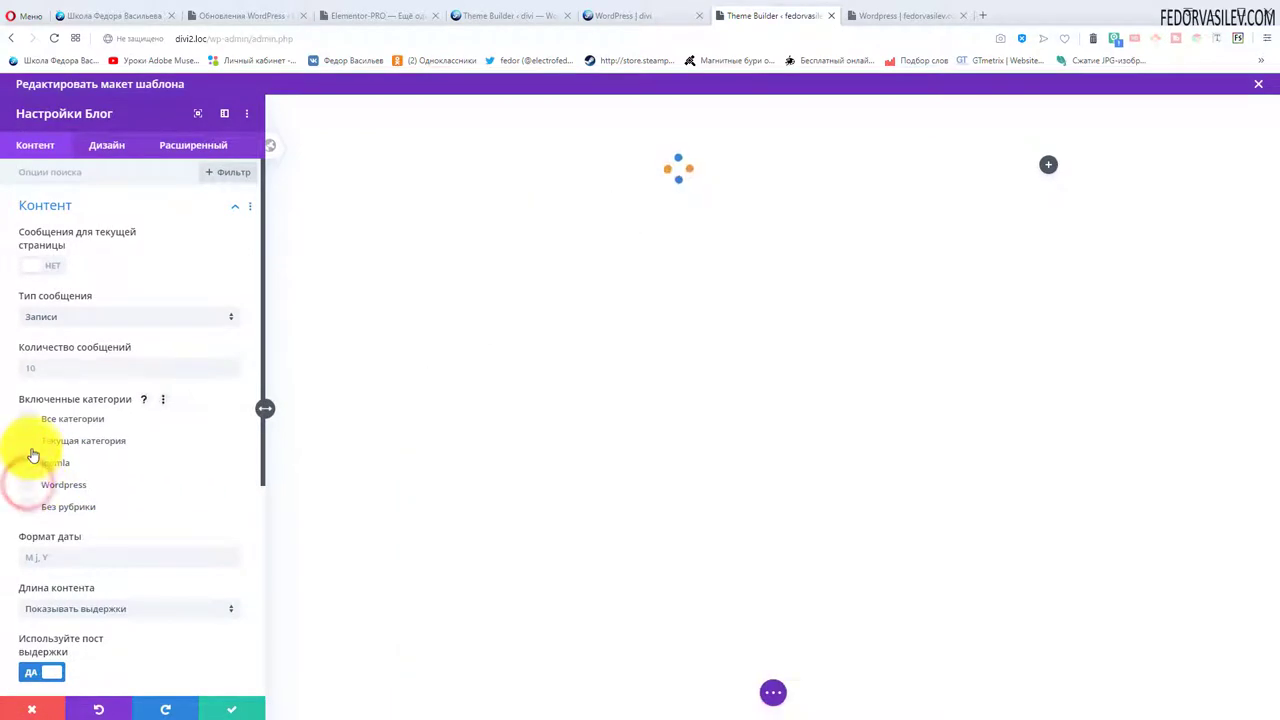
click(231, 709)
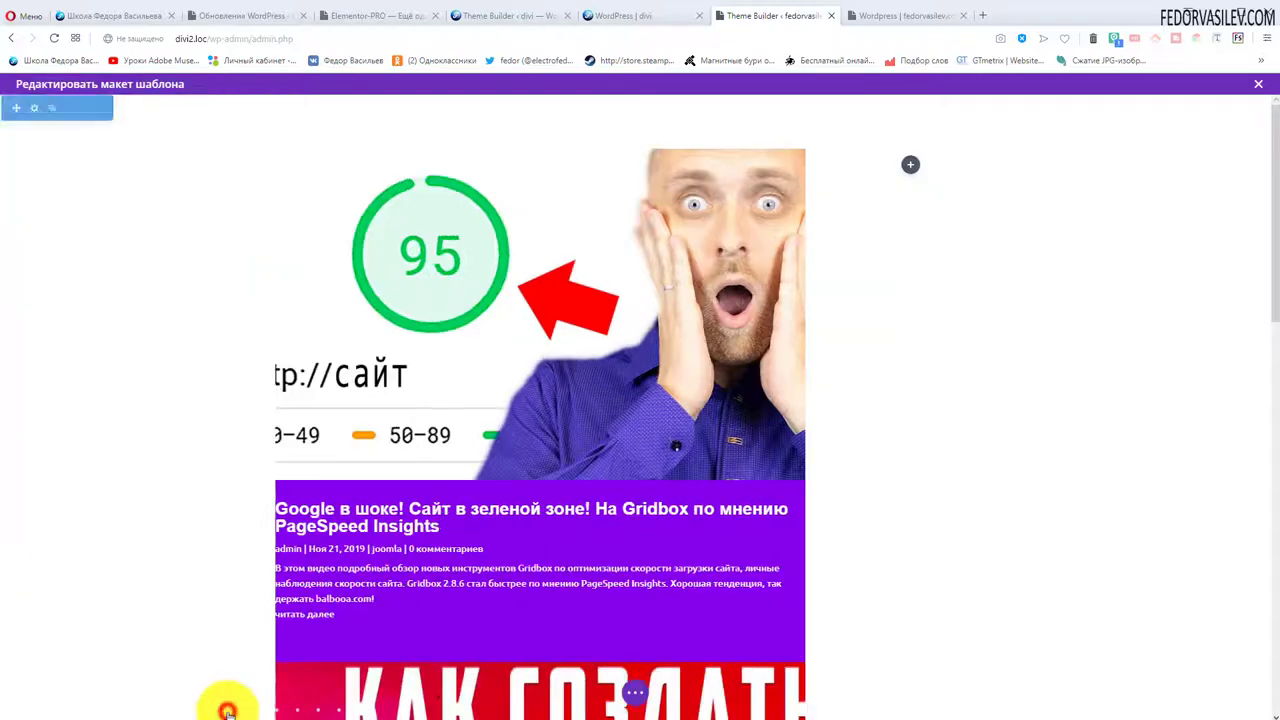
click(1258, 84)
click(678, 485)
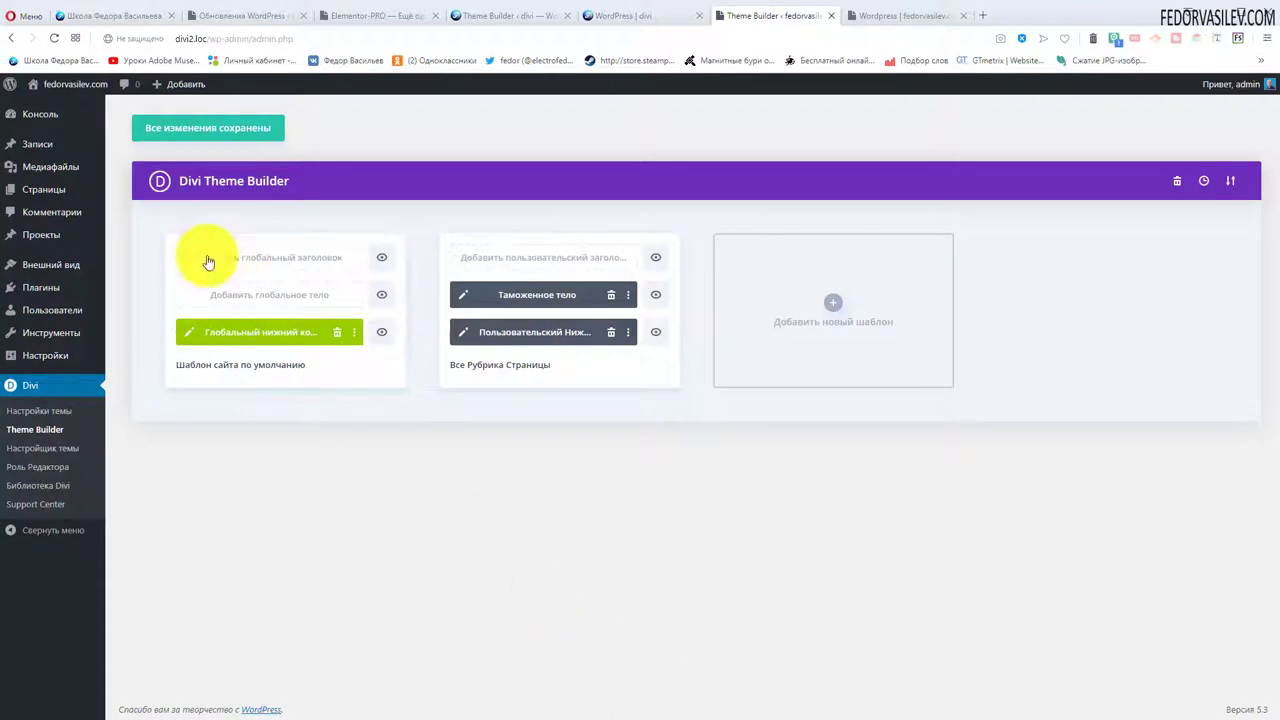
- Reload the WordPress category page on the live site and check which posts the updated Blog module lists
click(866, 18)
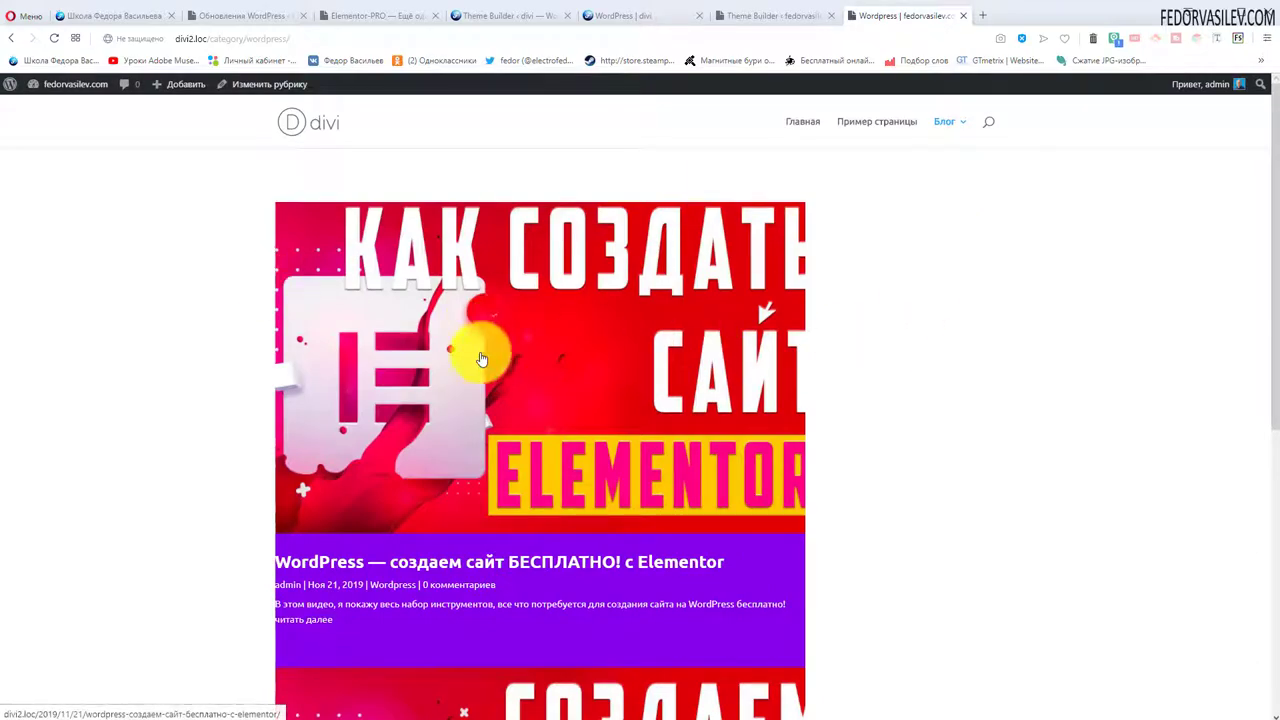
scroll(479, 350, down, 6)
scroll(460, 337, up, 6)
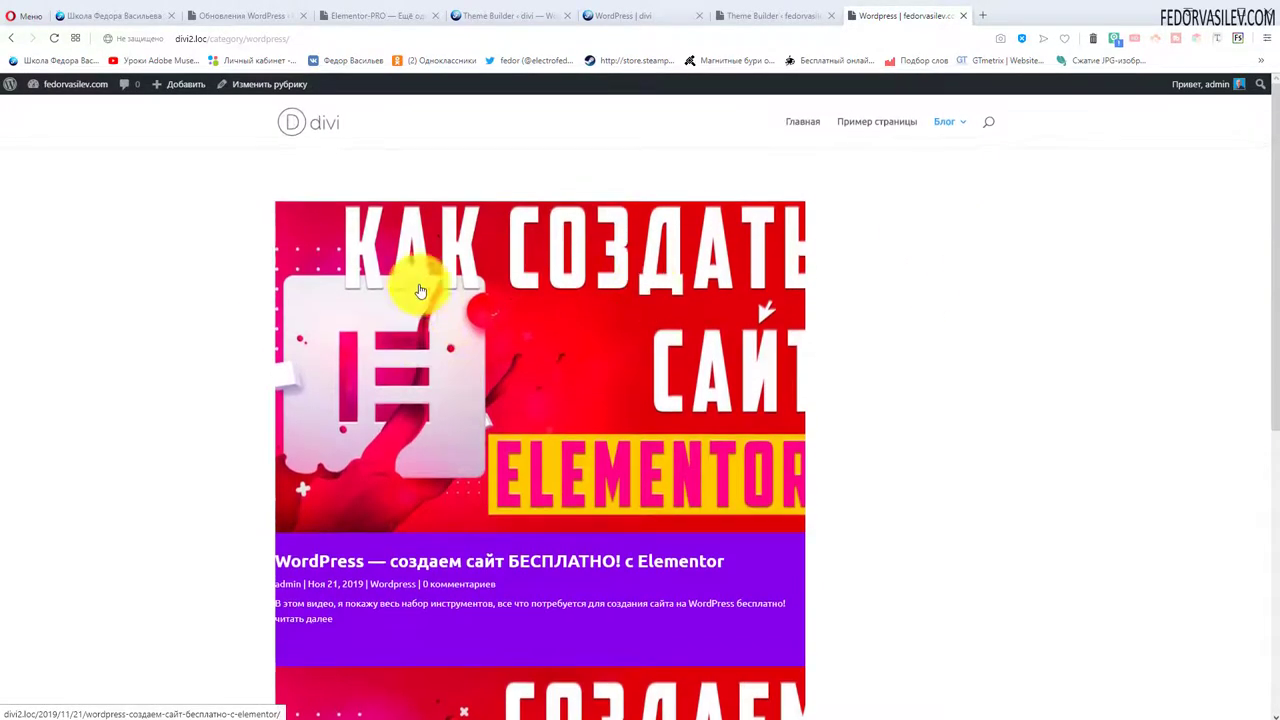
scroll(420, 291, down, 4)
scroll(523, 429, up, 4)
scroll(380, 323, down, 3)
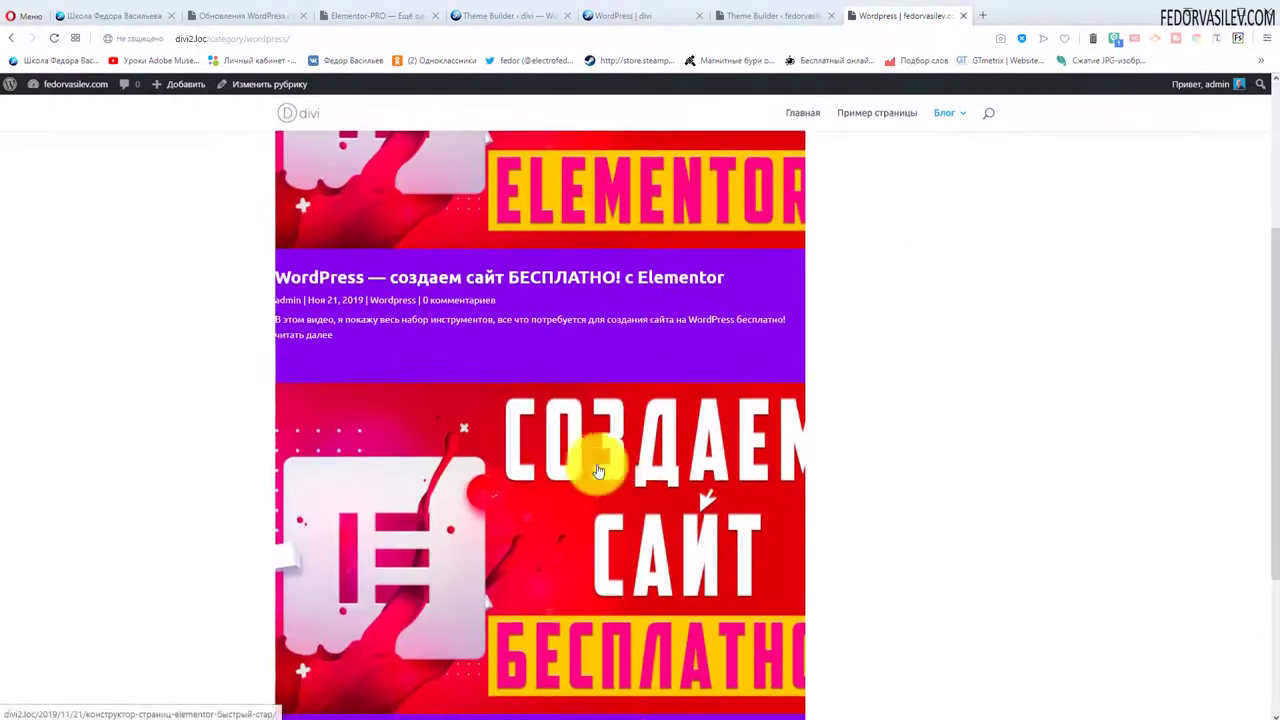
scroll(598, 470, up, 3)
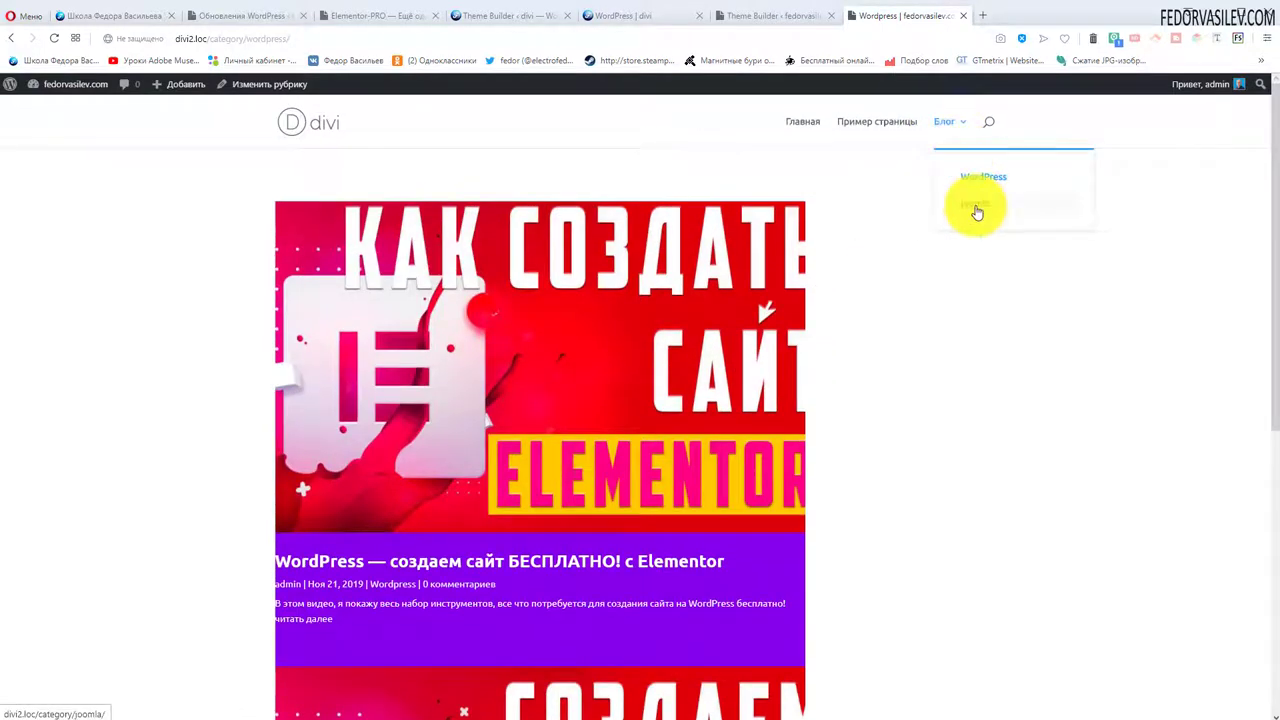